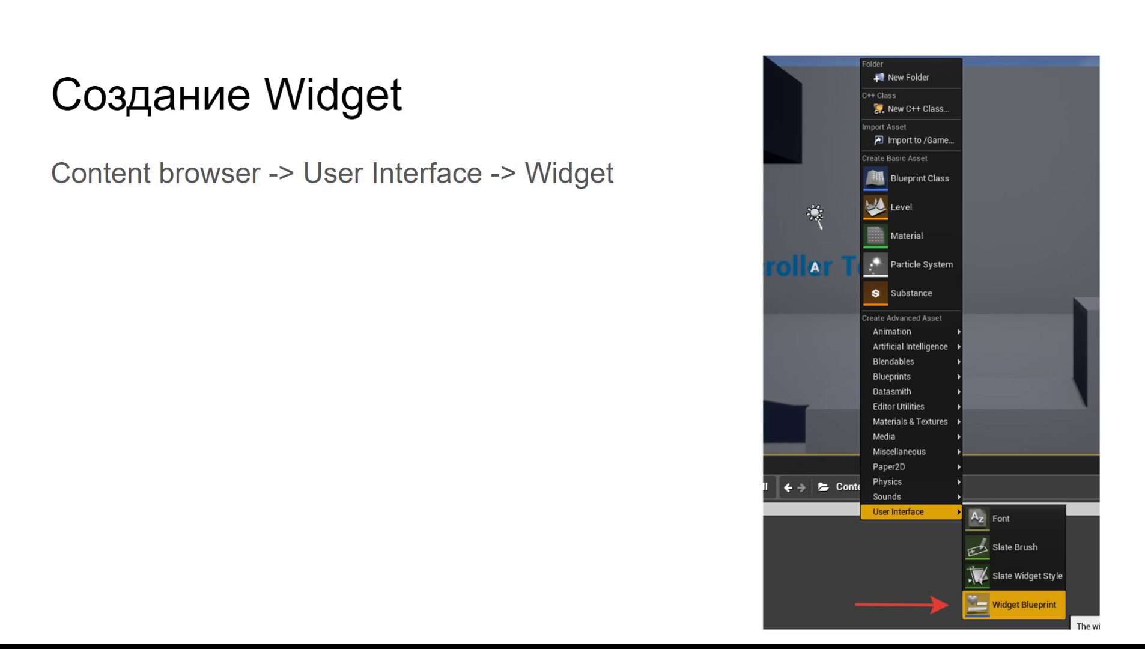
Advance the lecture slides forward to 'Как добавлять компоненты'
key(Right)
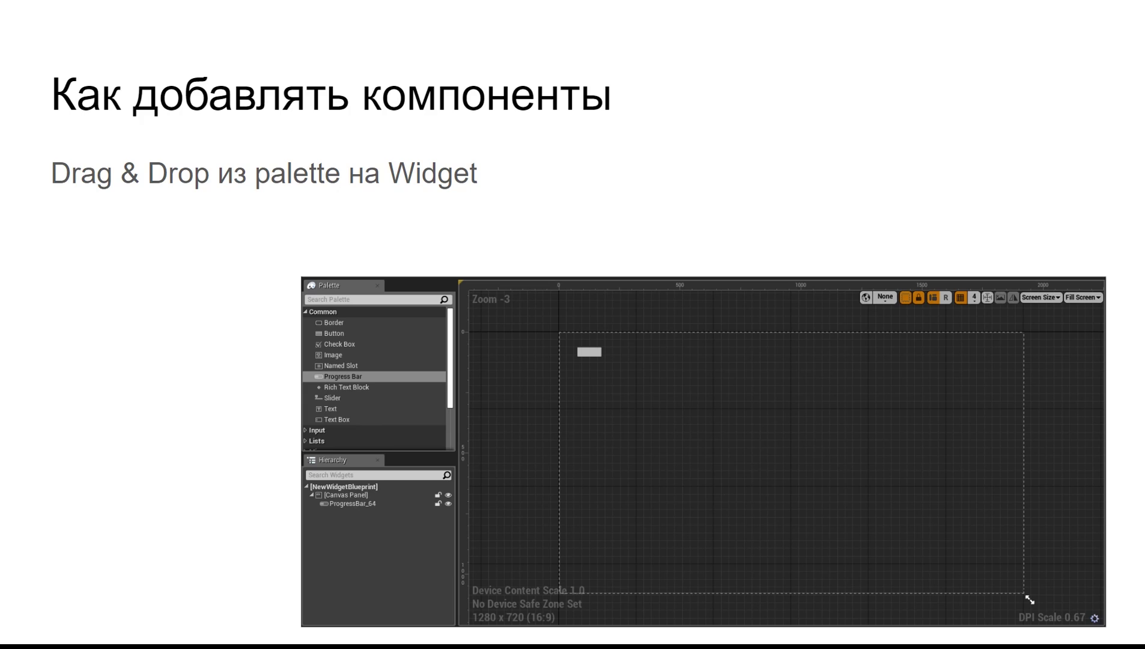
key(Right)
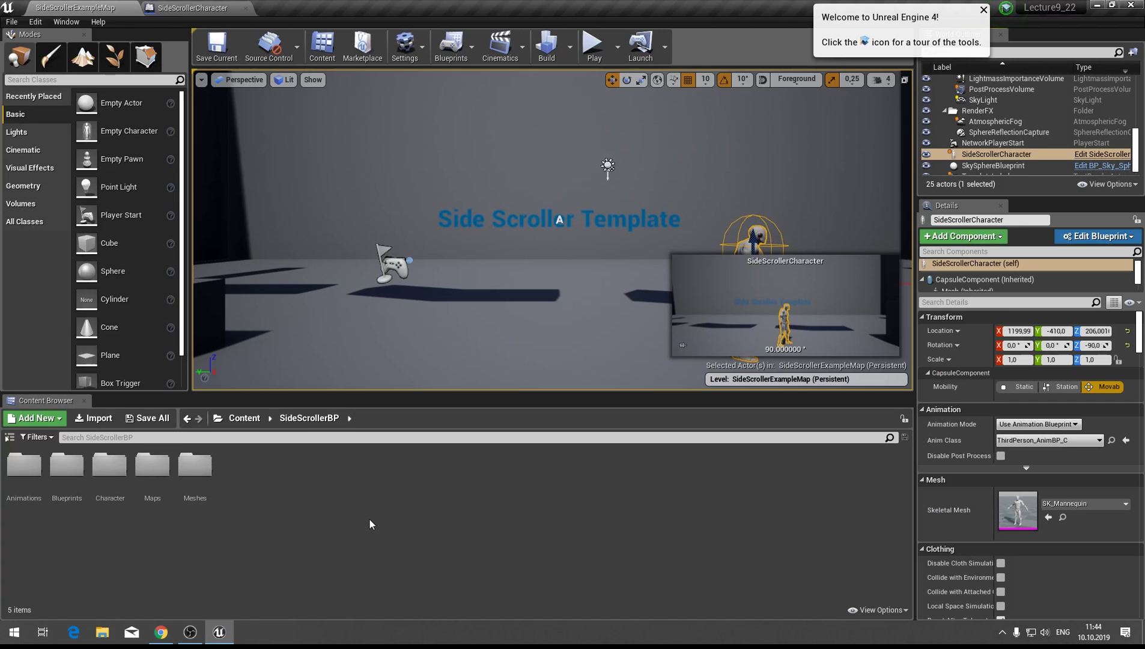
Create a new widget blueprint with the default name and open it for editing
right_click(369, 519)
mouse_move(412, 514)
click(601, 589)
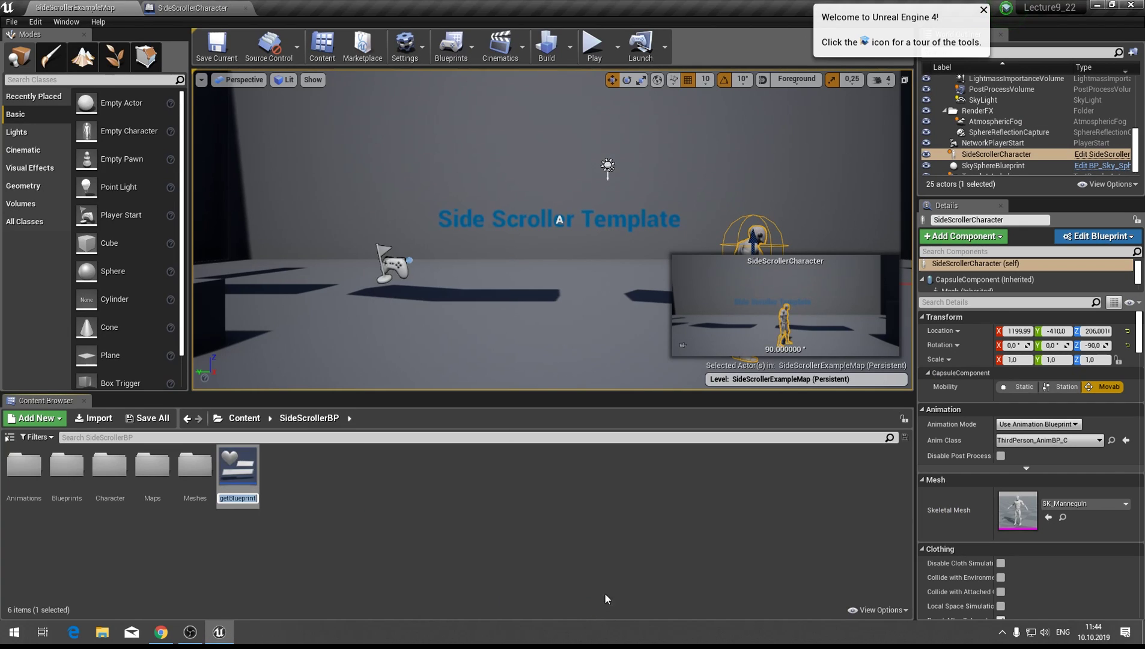
key(Return)
double_click(238, 468)
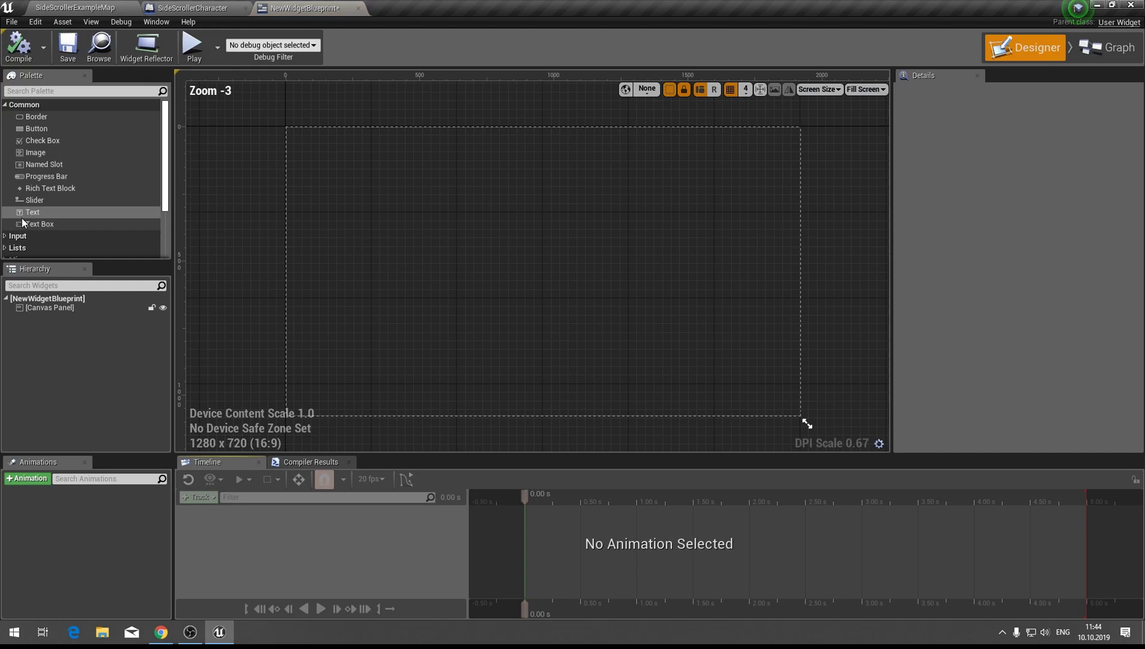
Place a progress bar near the top of the canvas and look at its Percent binding options
mouse_move(59, 175)
mouse_down()
mouse_move(447, 166)
mouse_move(662, 206)
mouse_up()
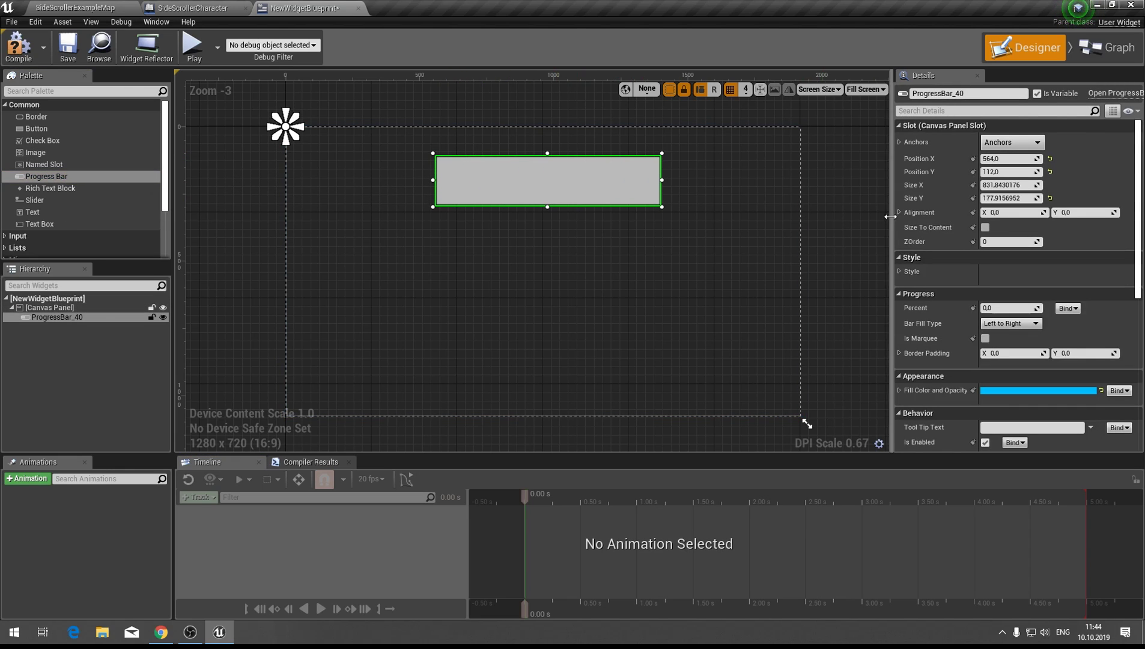
drag(892, 228, 835, 235)
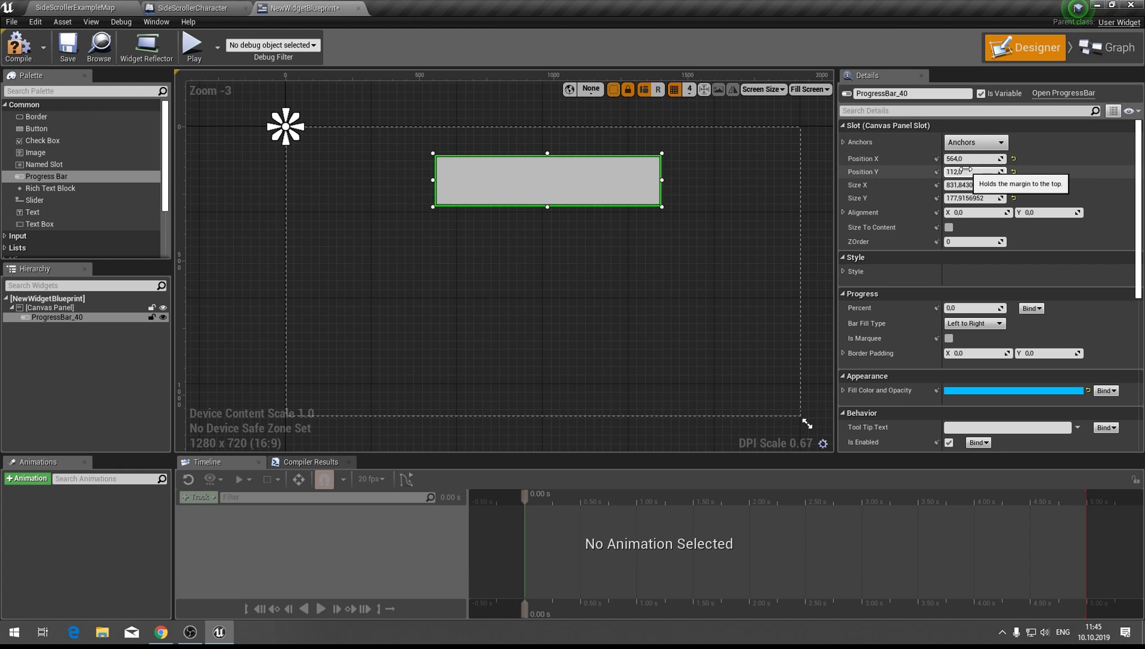
mouse_move(968, 159)
mouse_down()
mouse_move(938, 158)
mouse_move(965, 171)
mouse_move(955, 171)
mouse_up()
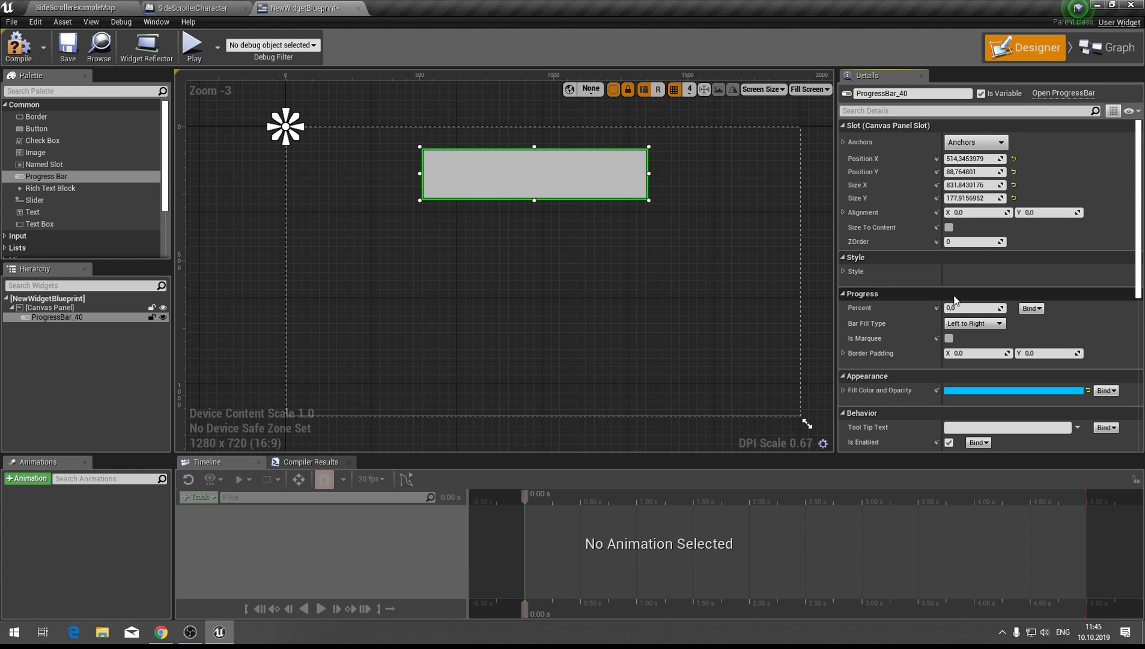
click(847, 274)
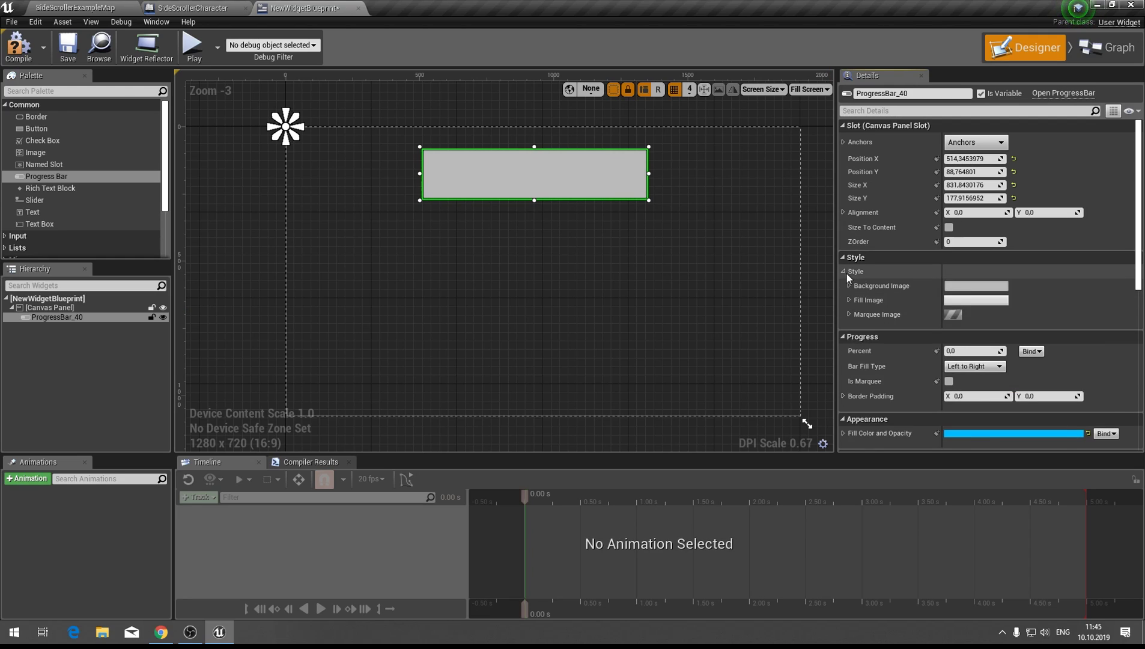
click(846, 274)
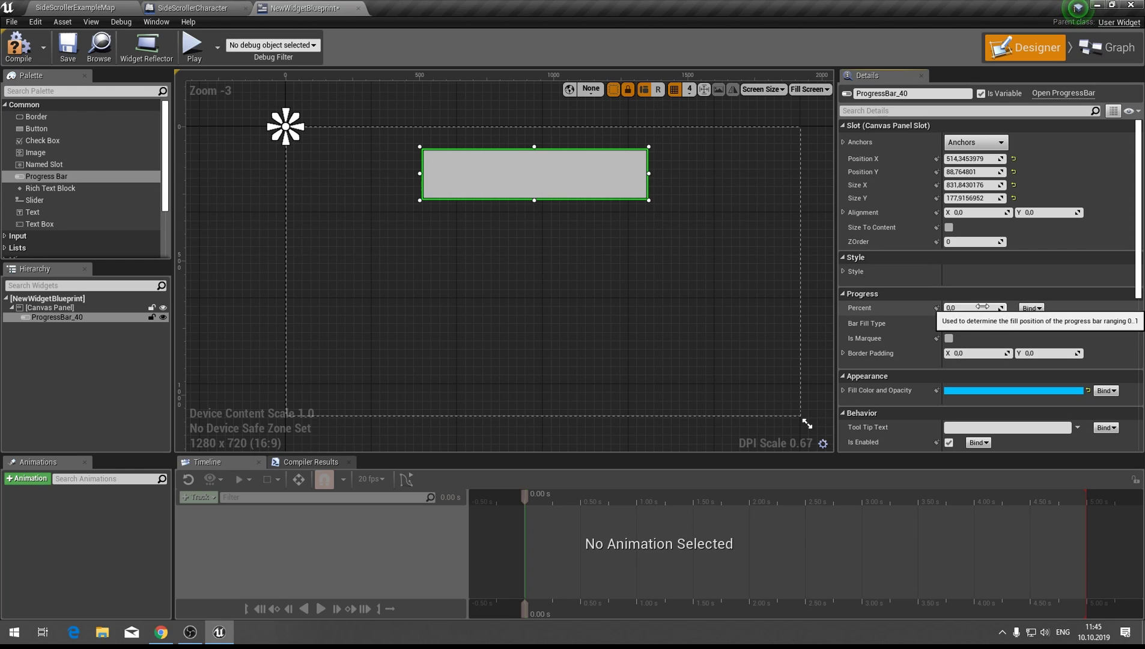
mouse_move(973, 308)
mouse_down()
mouse_move(986, 308)
mouse_move(973, 308)
mouse_up()
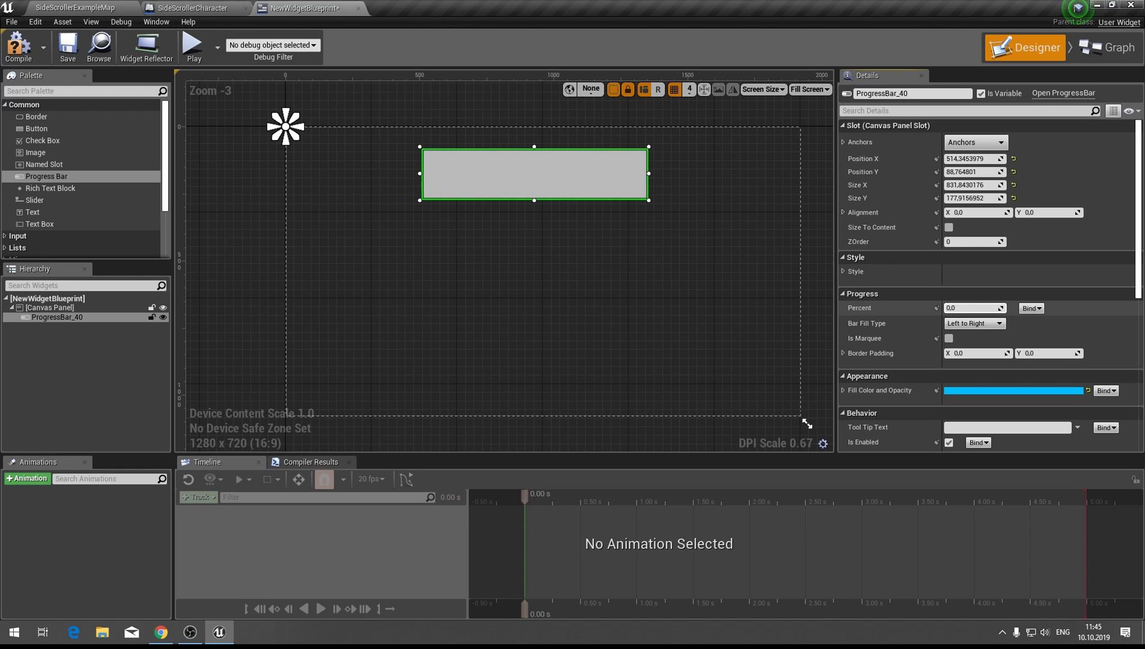
click(1029, 308)
Return to the slide presentation and advance to the 'Bind value' slide
key(alt+Tab)
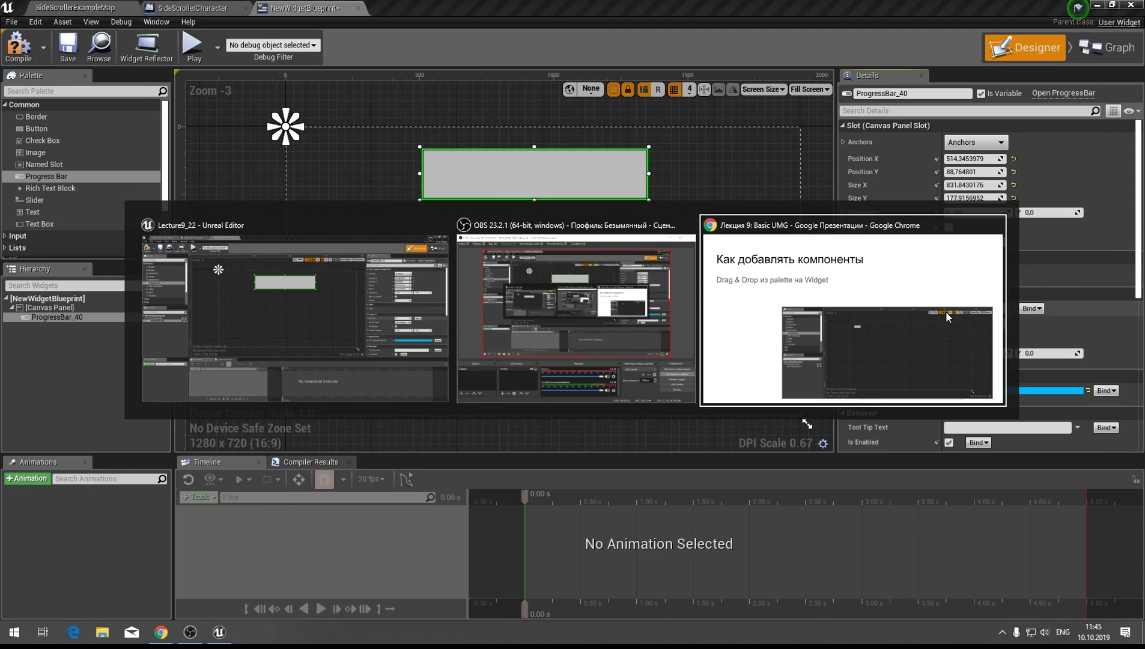
click(946, 312)
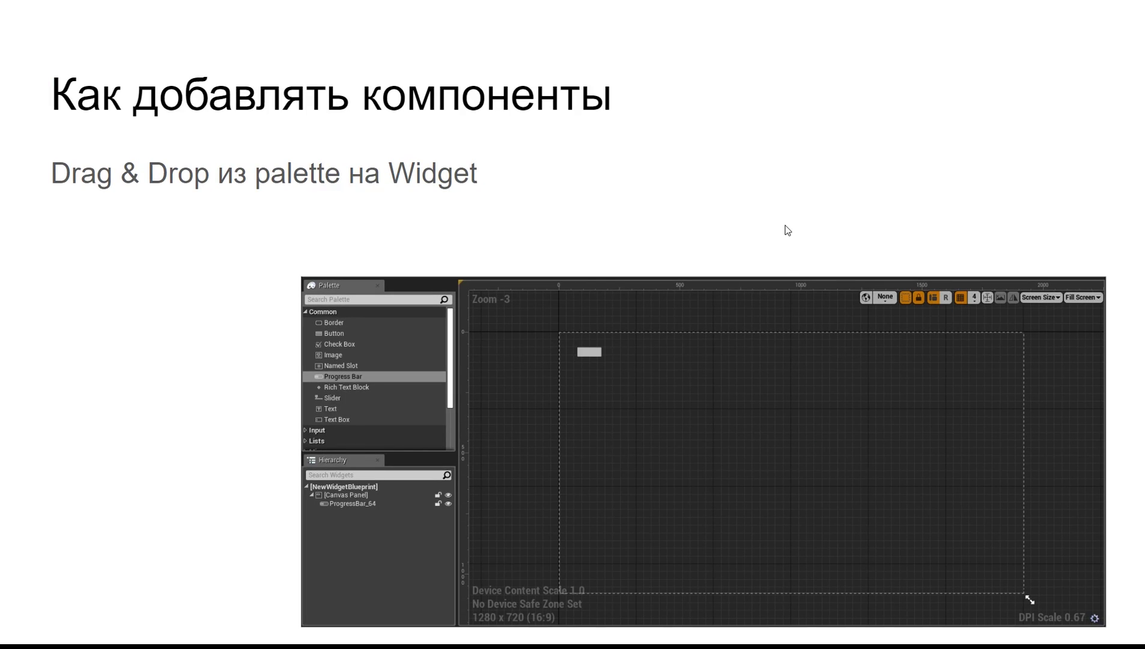
key(Right)
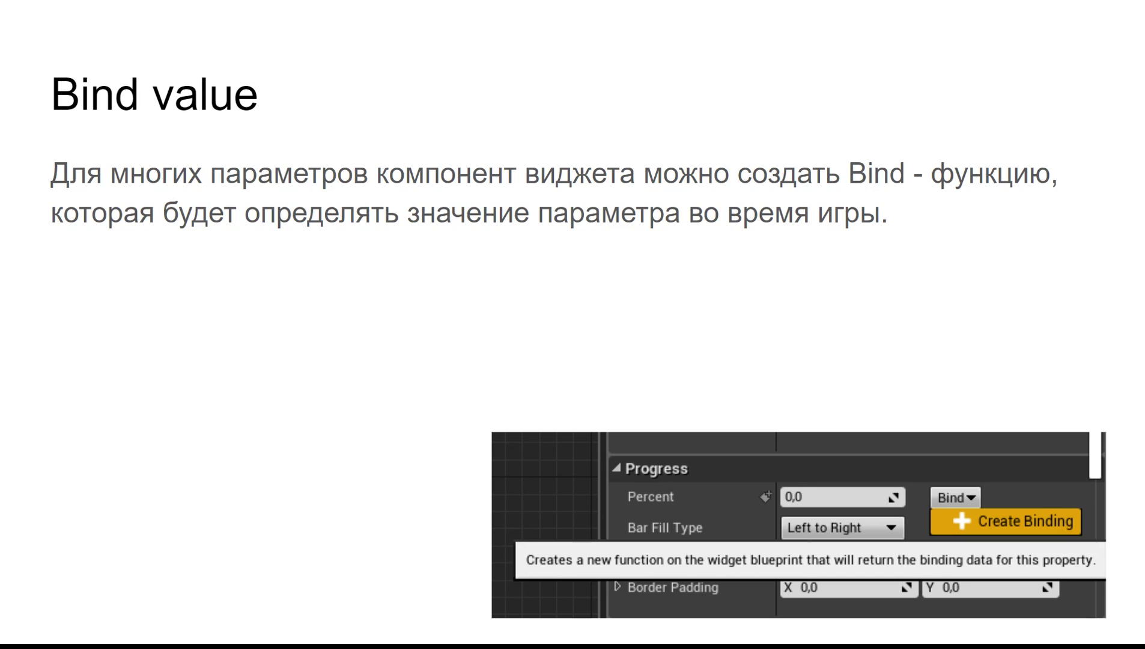
Advance to the 'Пример: отображение здоровья персонажа' slide
key(Right)
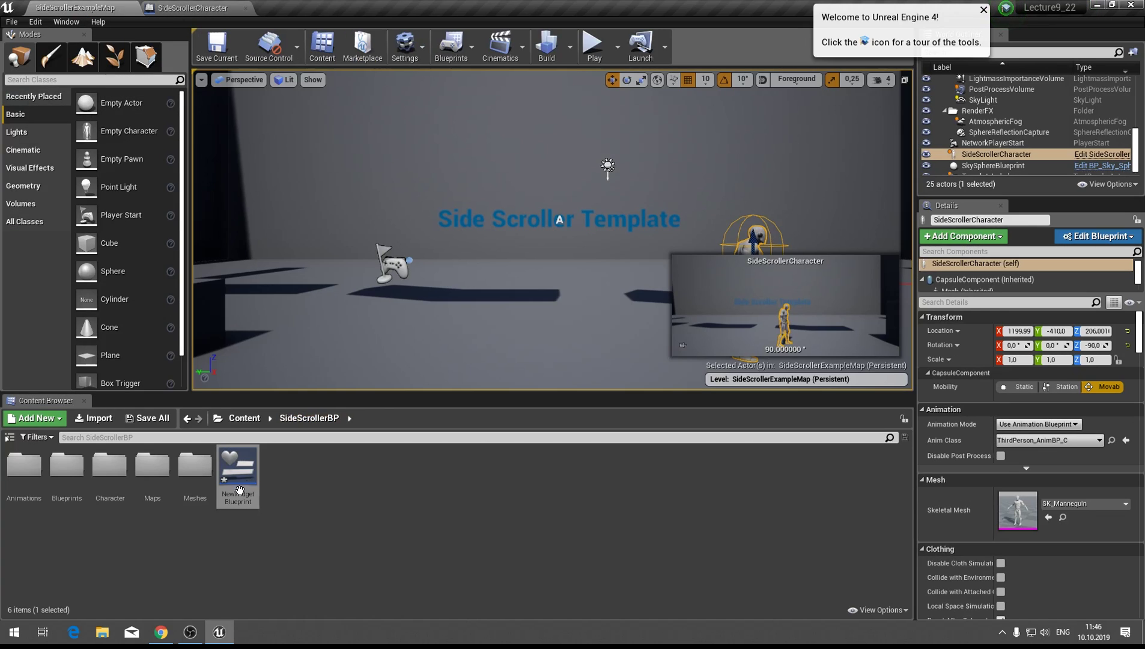
Delete NewWidgetBlueprint, then create and open a new widget blueprint named Health_widget
key(Delete)
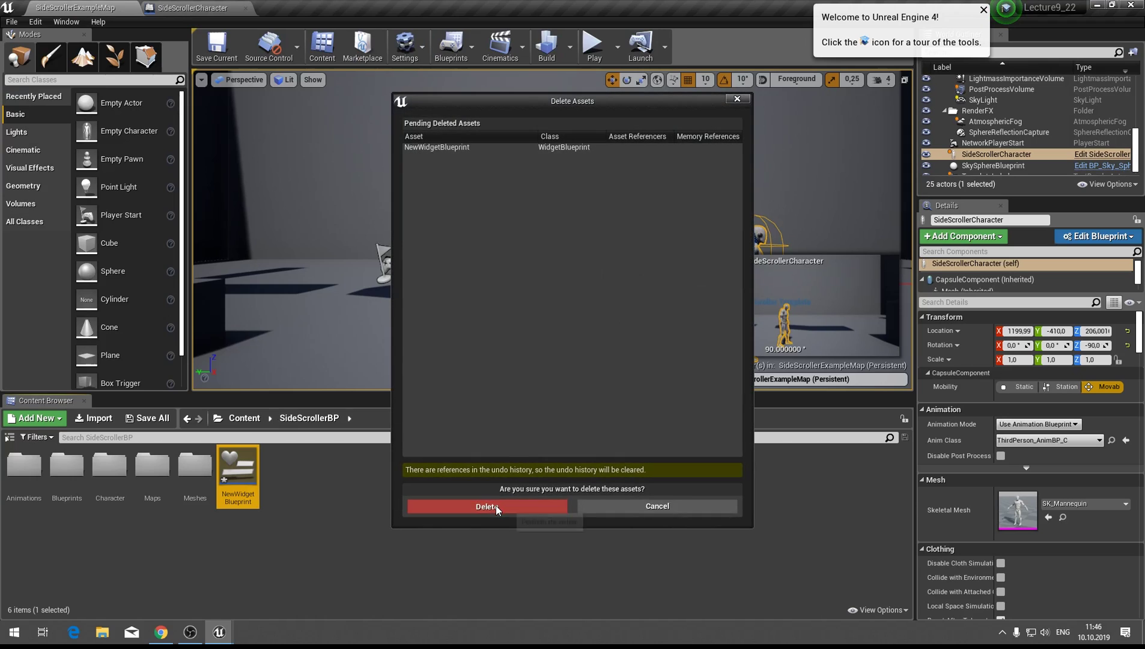
click(496, 505)
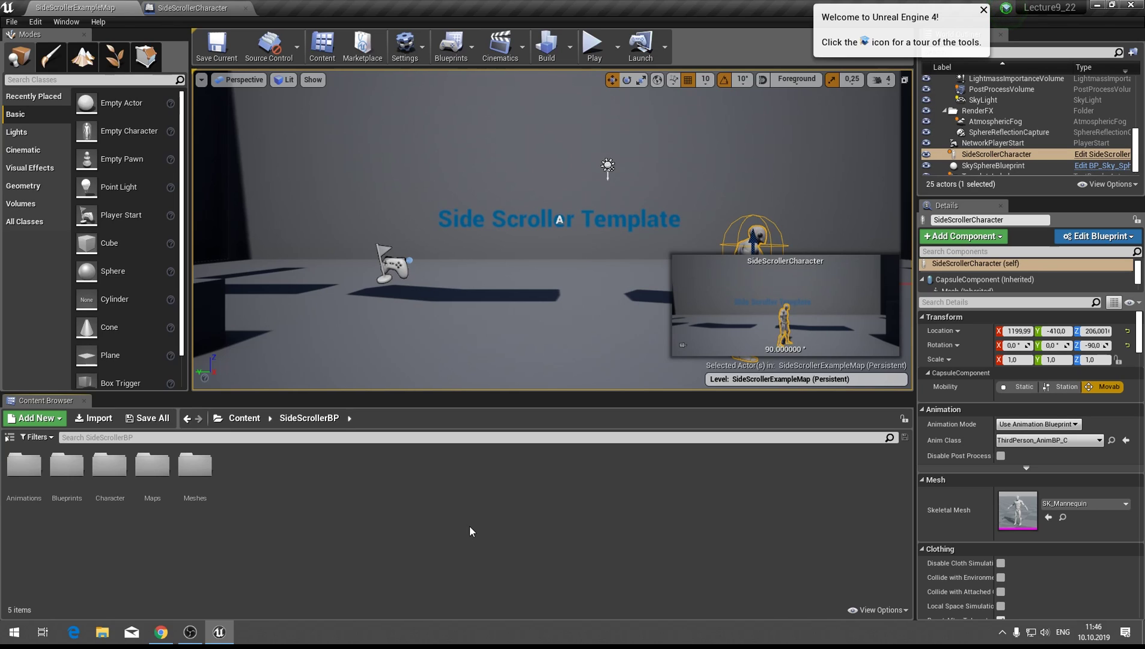
right_click(278, 469)
mouse_move(308, 463)
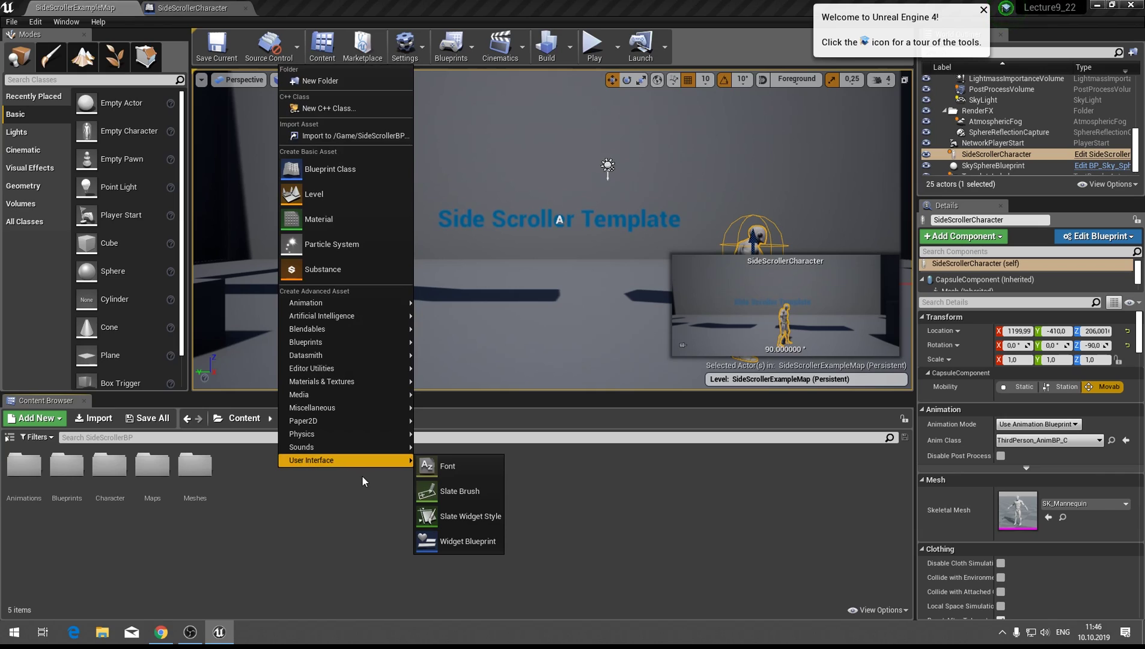
click(452, 545)
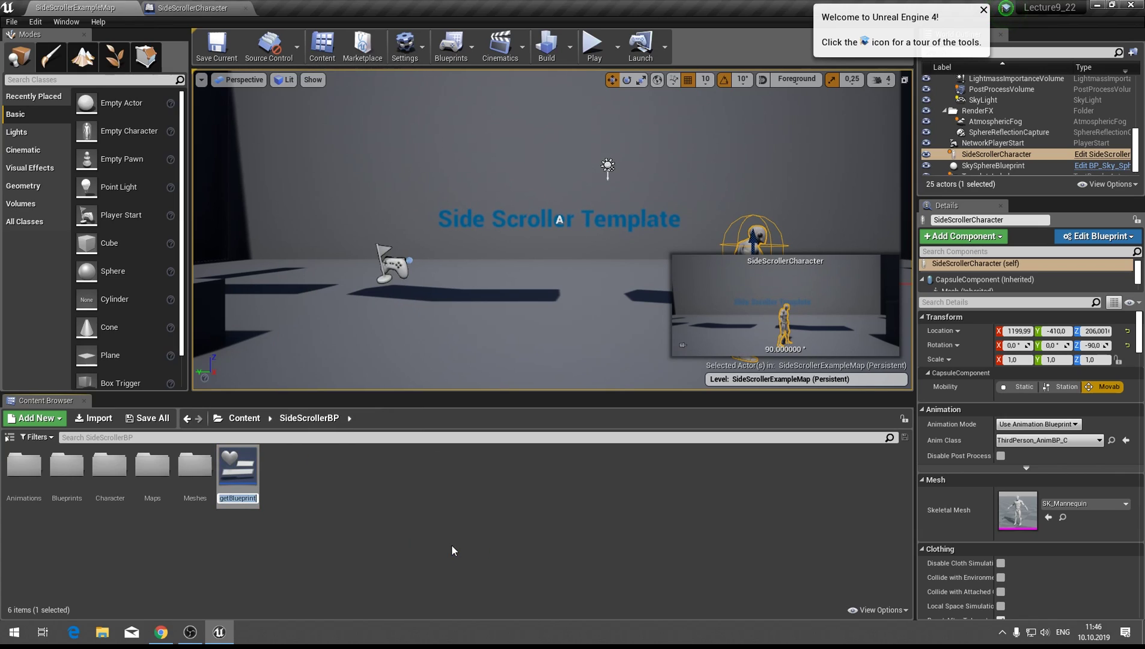
text(He)
text(al)
text(th)
text(_)
text(widget)
key(Return)
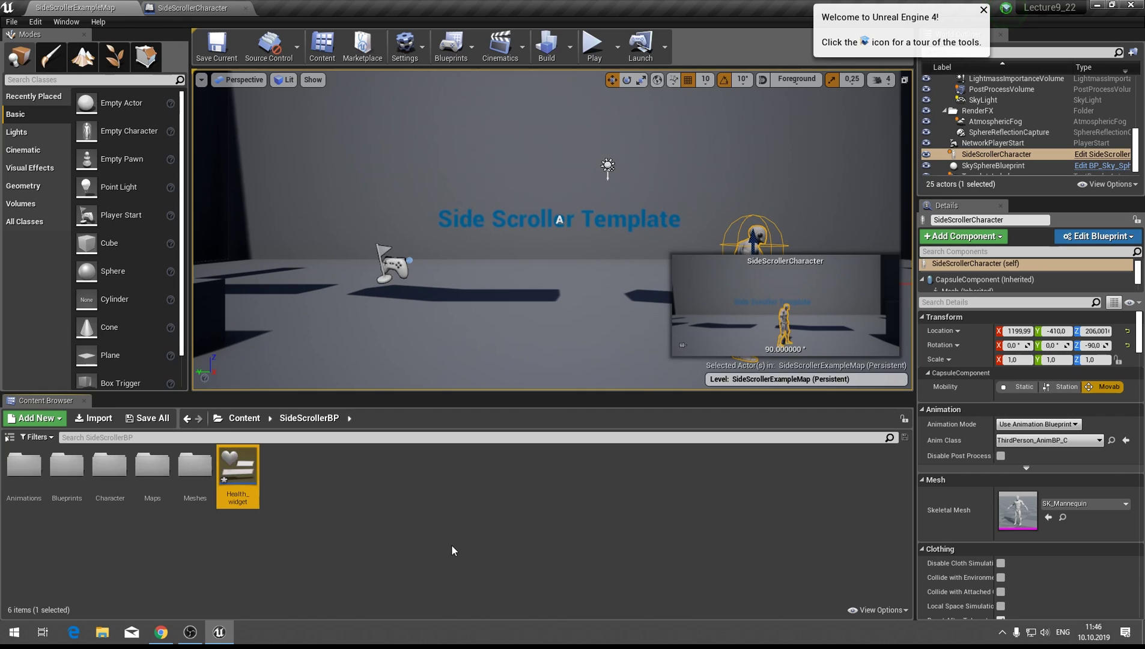
key(Return)
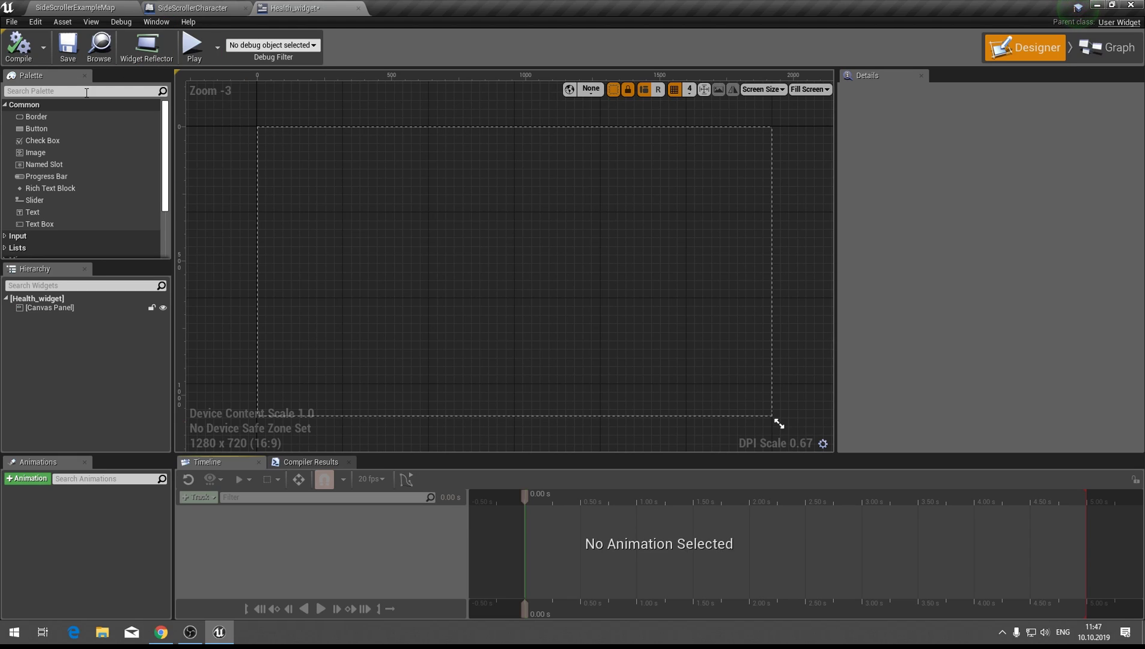
Add two stacked buttons on the canvas's right, each with a text label
drag(61, 128, 625, 171)
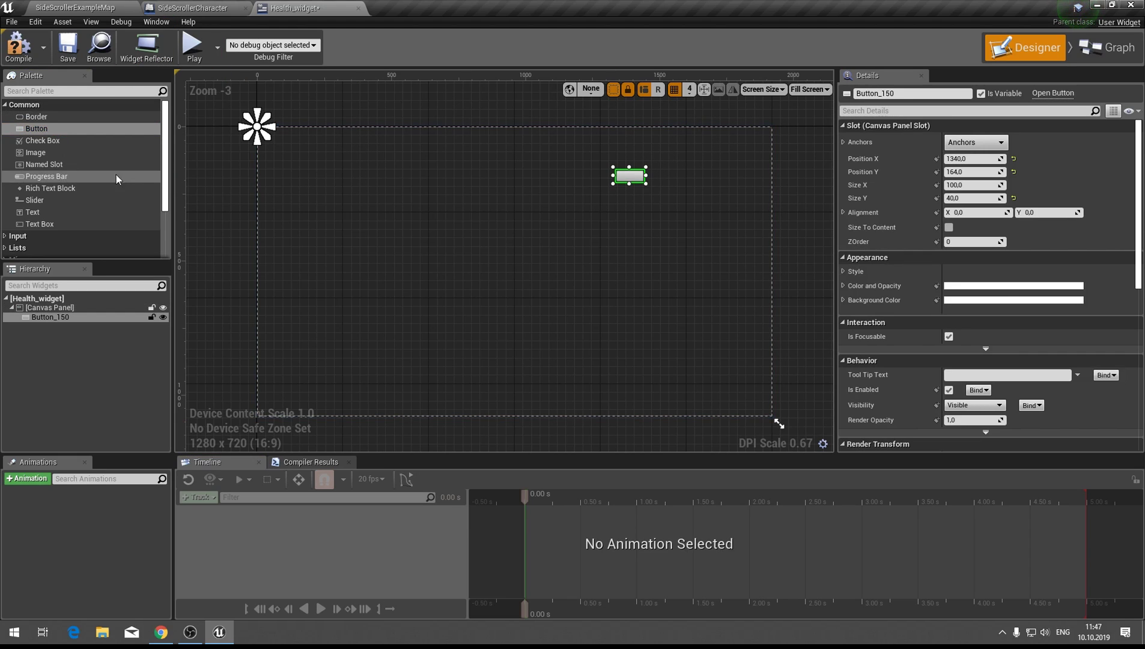
mouse_move(36, 128)
mouse_down()
mouse_move(340, 202)
mouse_move(631, 228)
mouse_up()
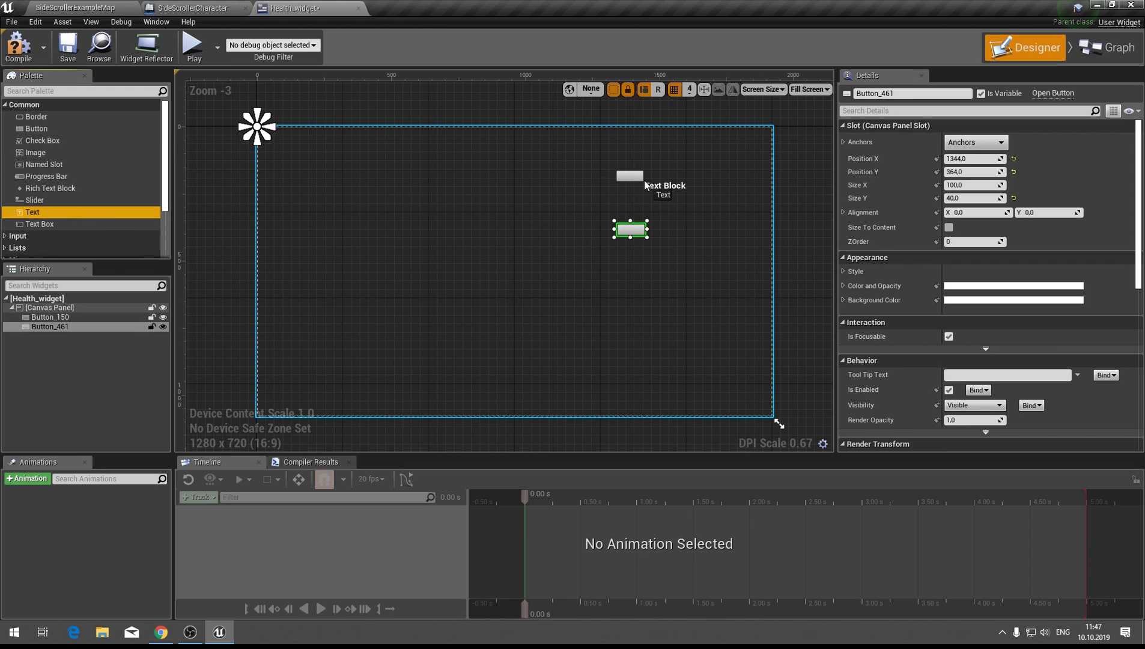
drag(78, 215, 642, 178)
drag(60, 211, 637, 232)
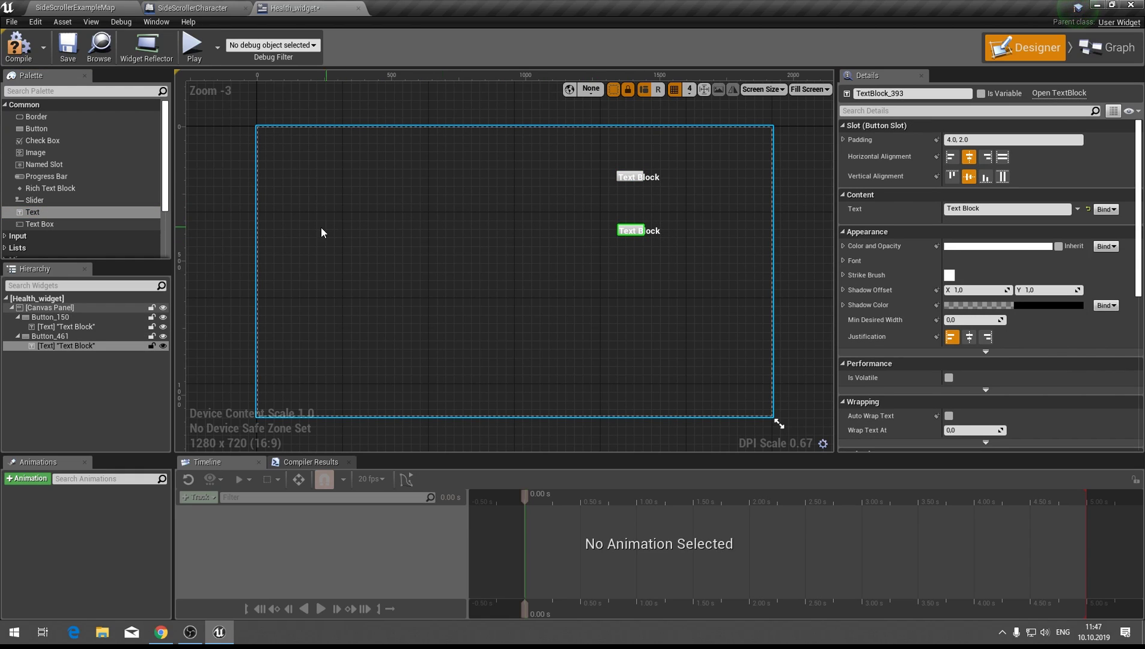
Add a progress bar to the left of the buttons
drag(76, 177, 366, 179)
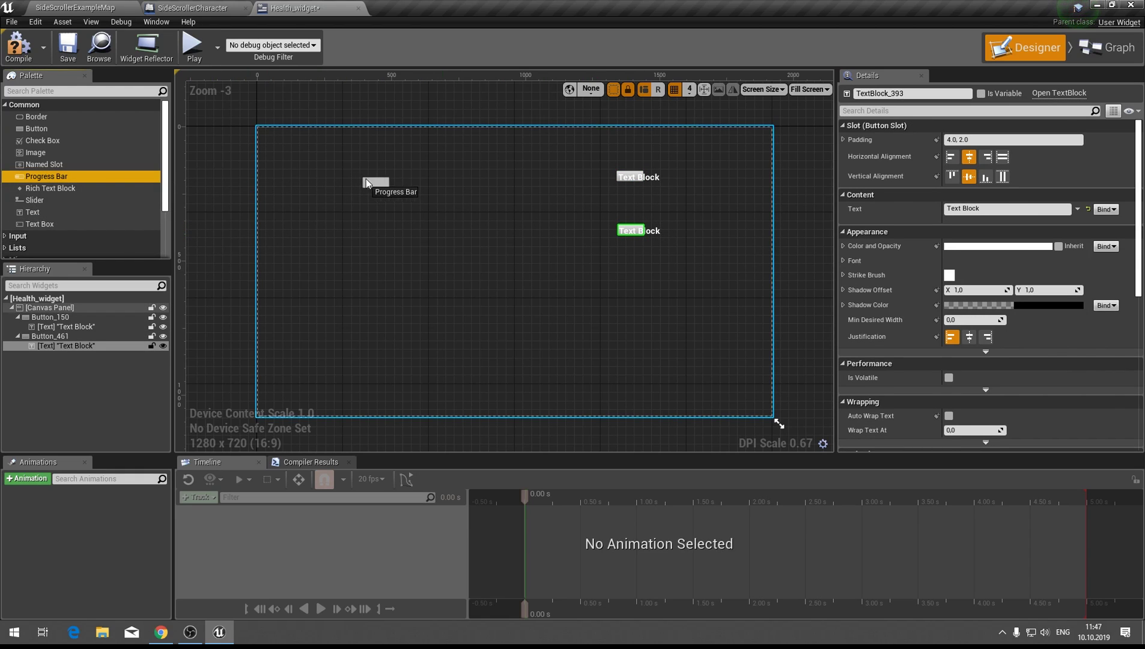
click(472, 214)
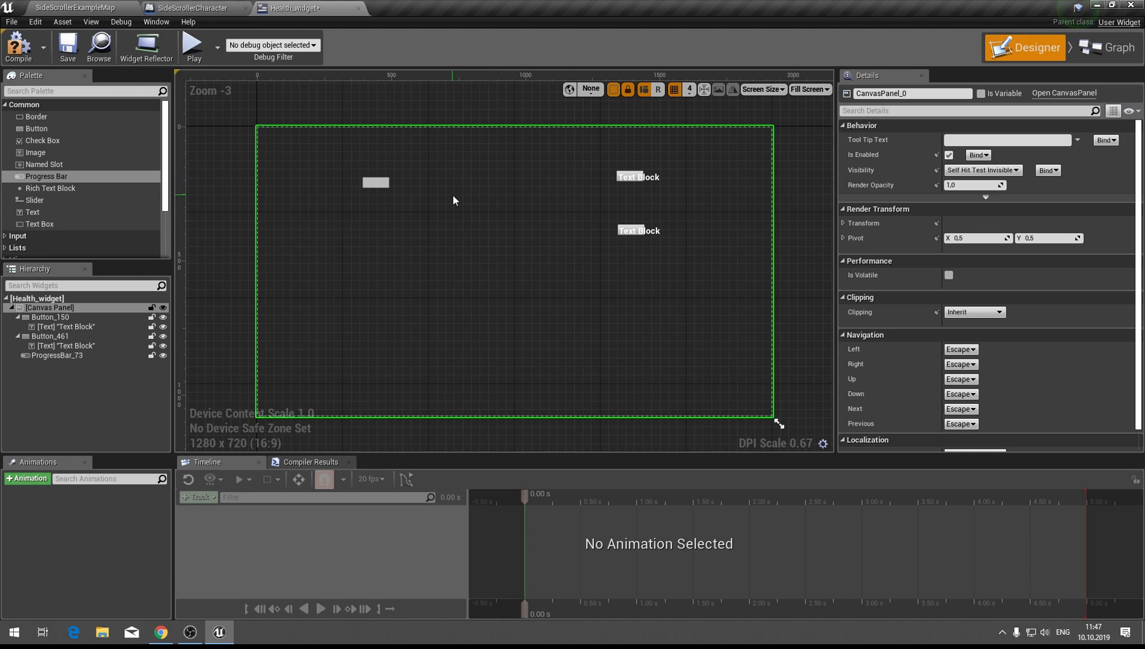
click(639, 176)
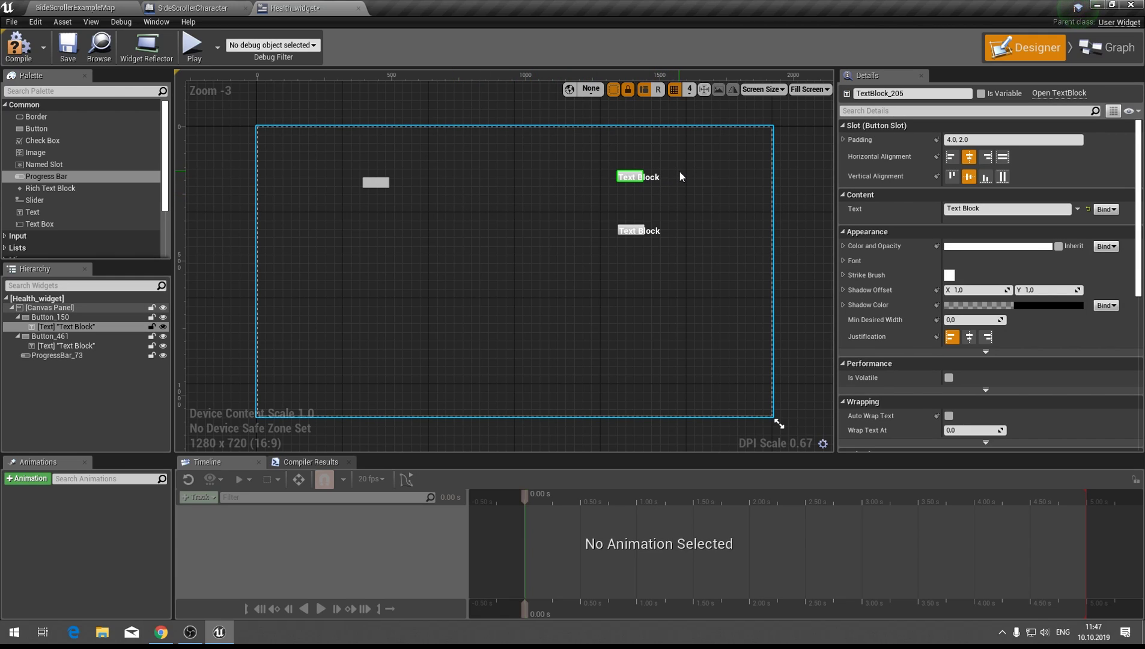
click(382, 186)
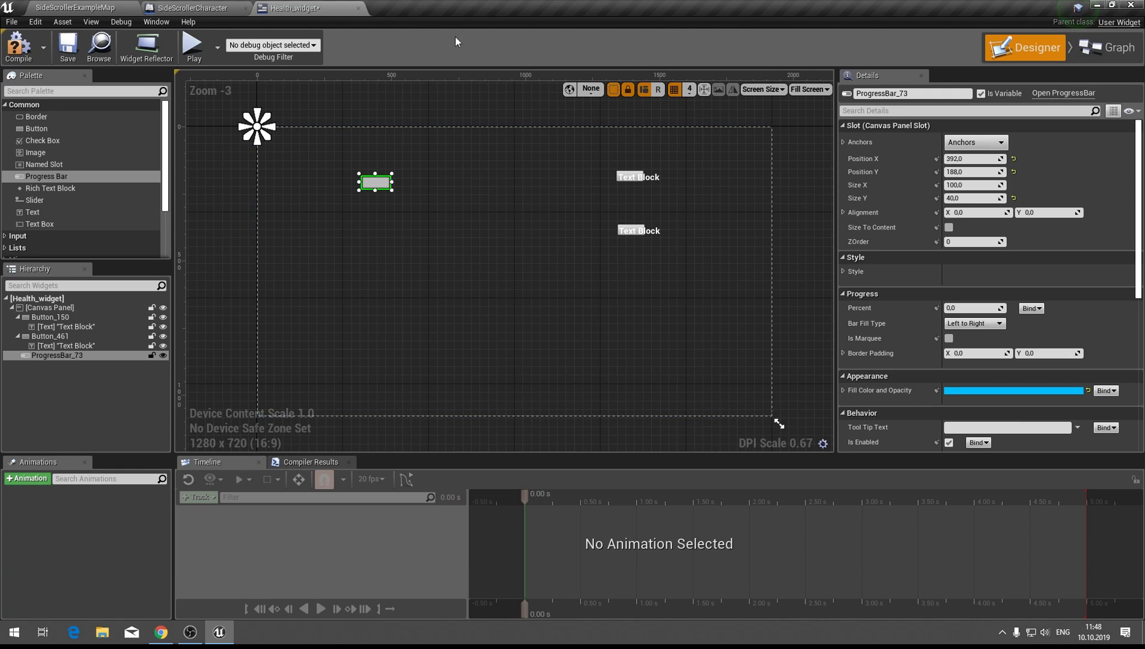
Enable Size To Content on the upper button so it fits its Text Block label
click(623, 177)
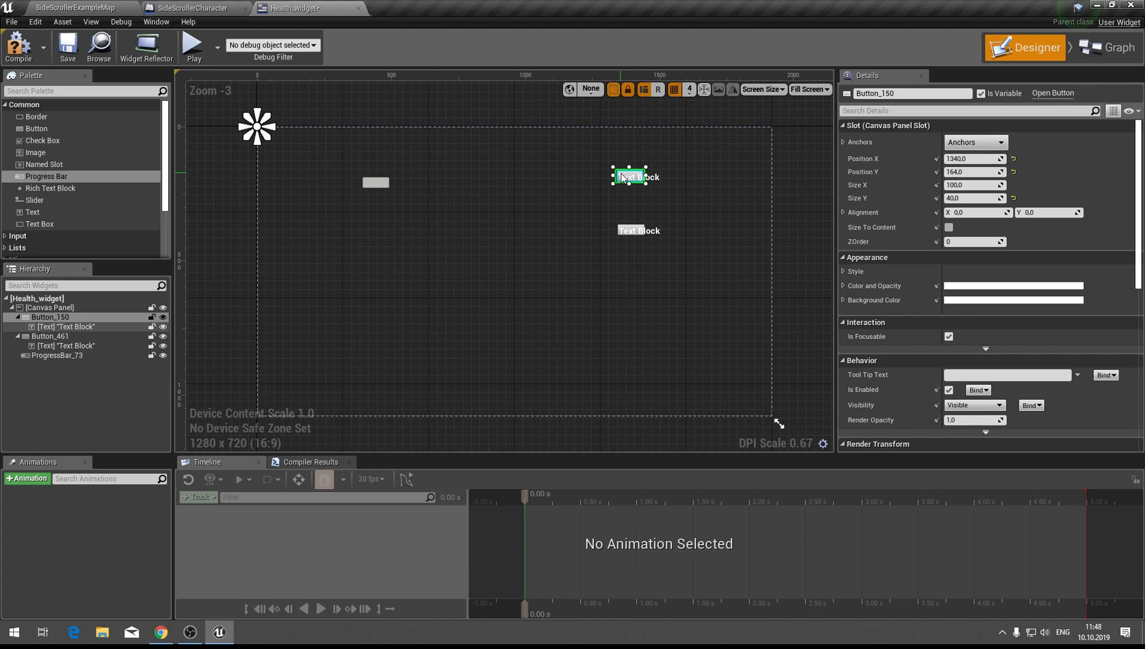
mouse_move(860, 218)
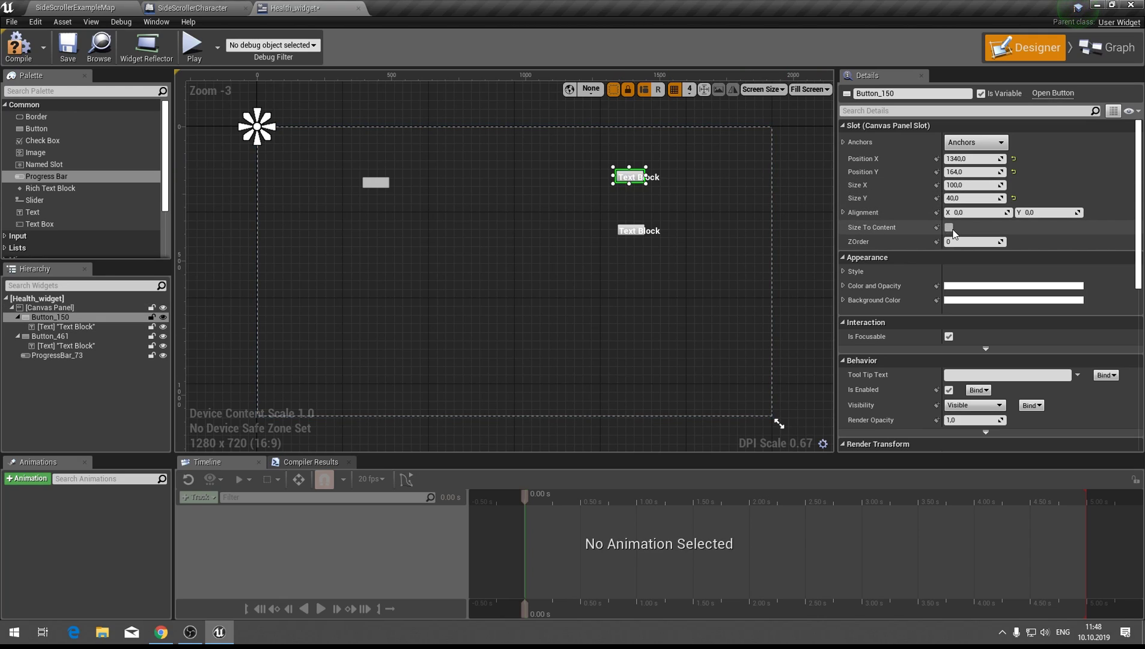
click(950, 228)
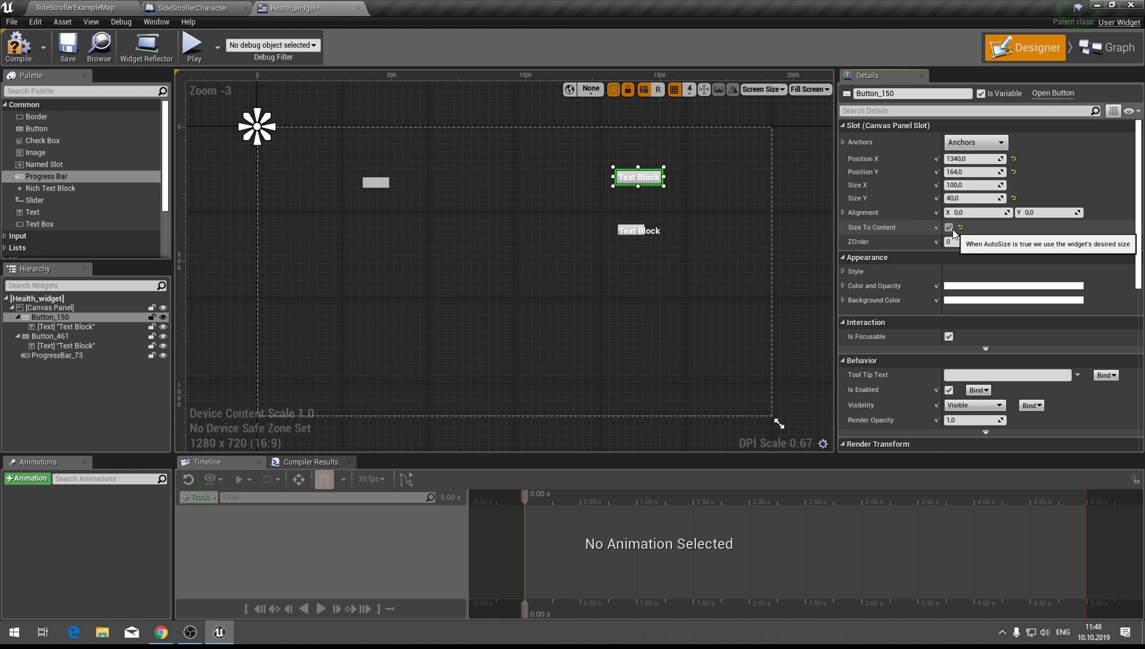
click(104, 325)
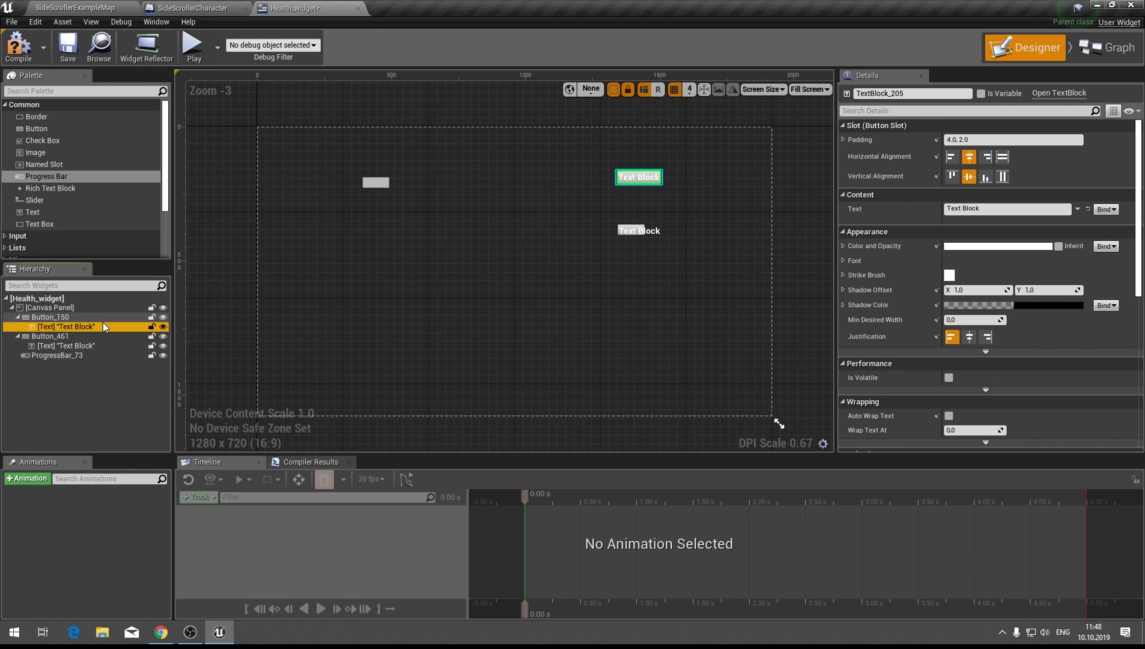
click(63, 319)
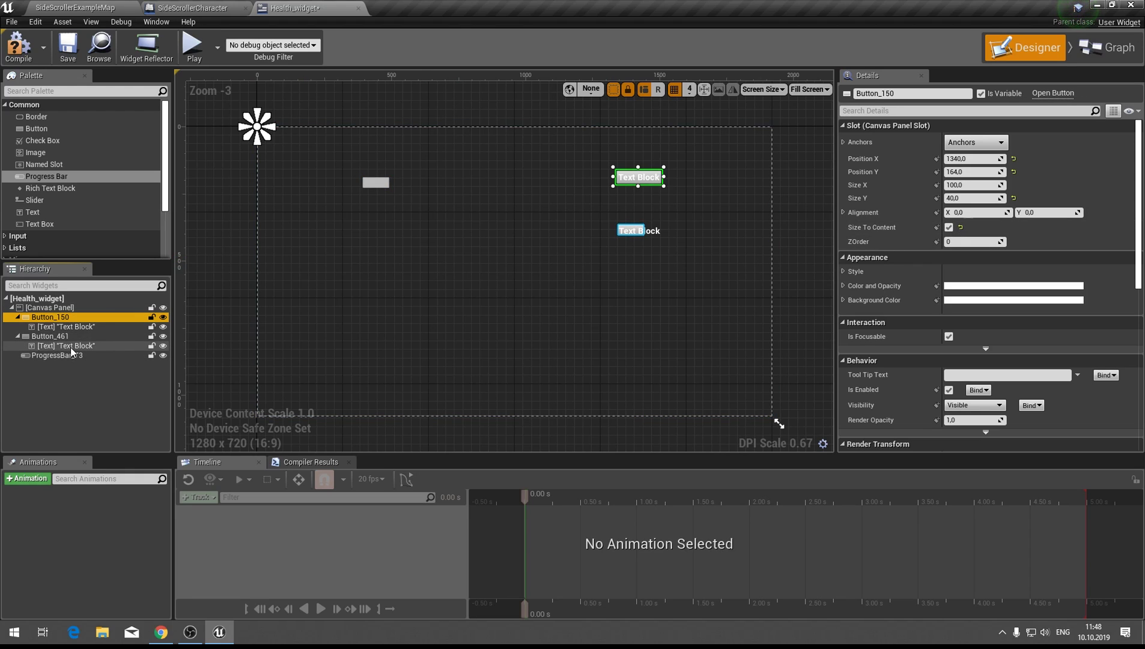
click(71, 347)
click(50, 336)
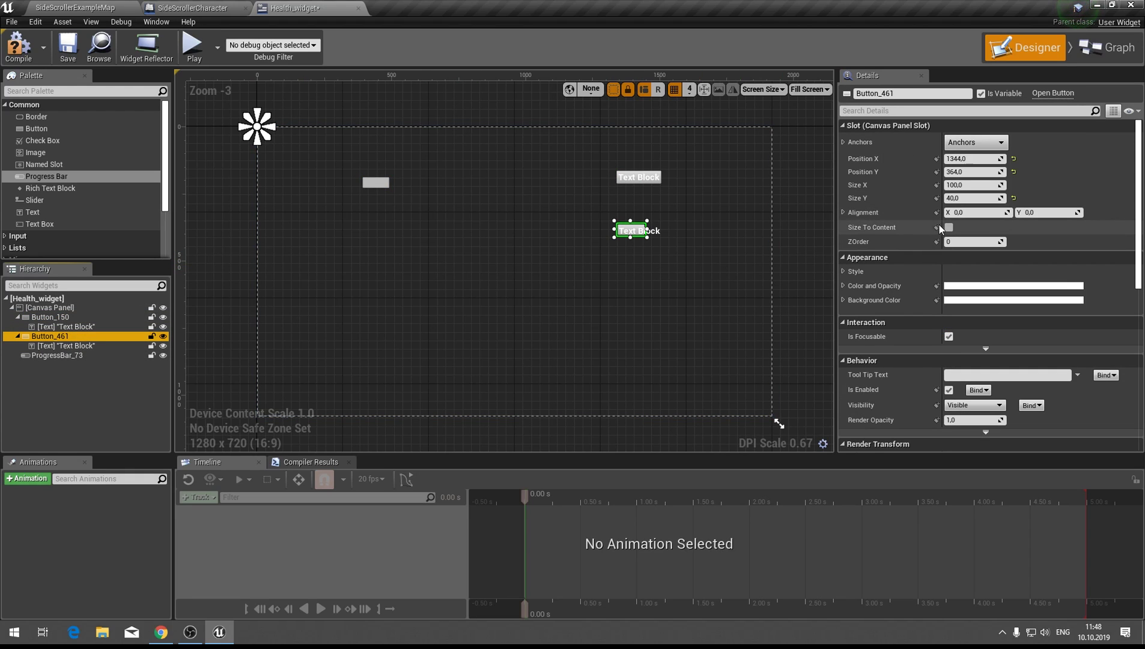
click(639, 182)
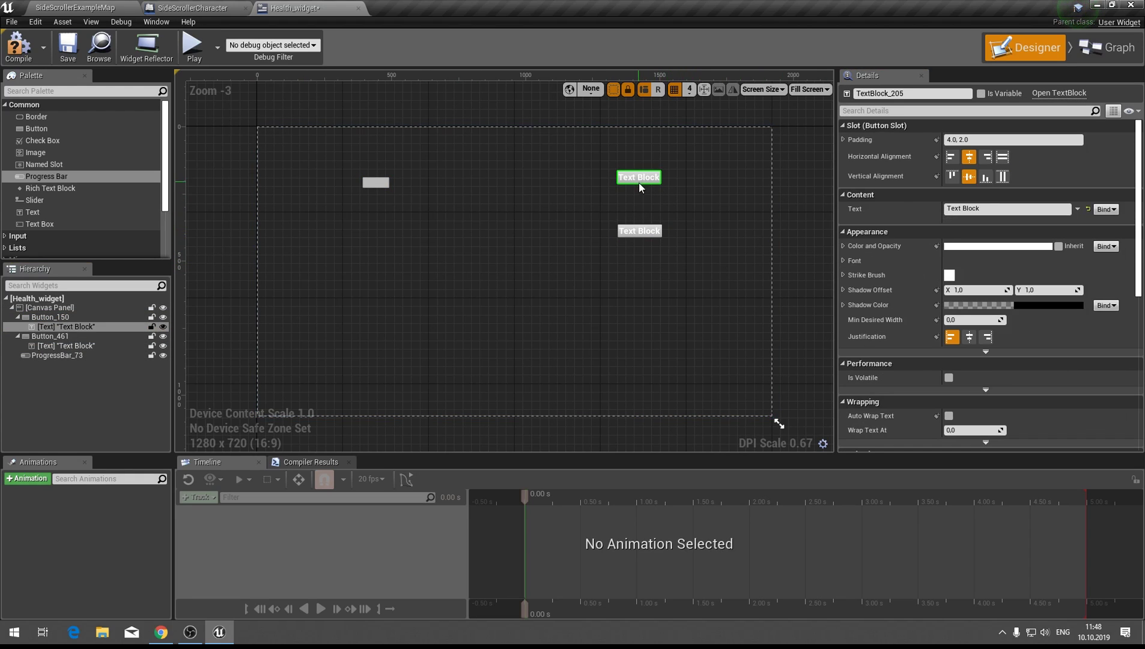
scroll(639, 187, up, 2)
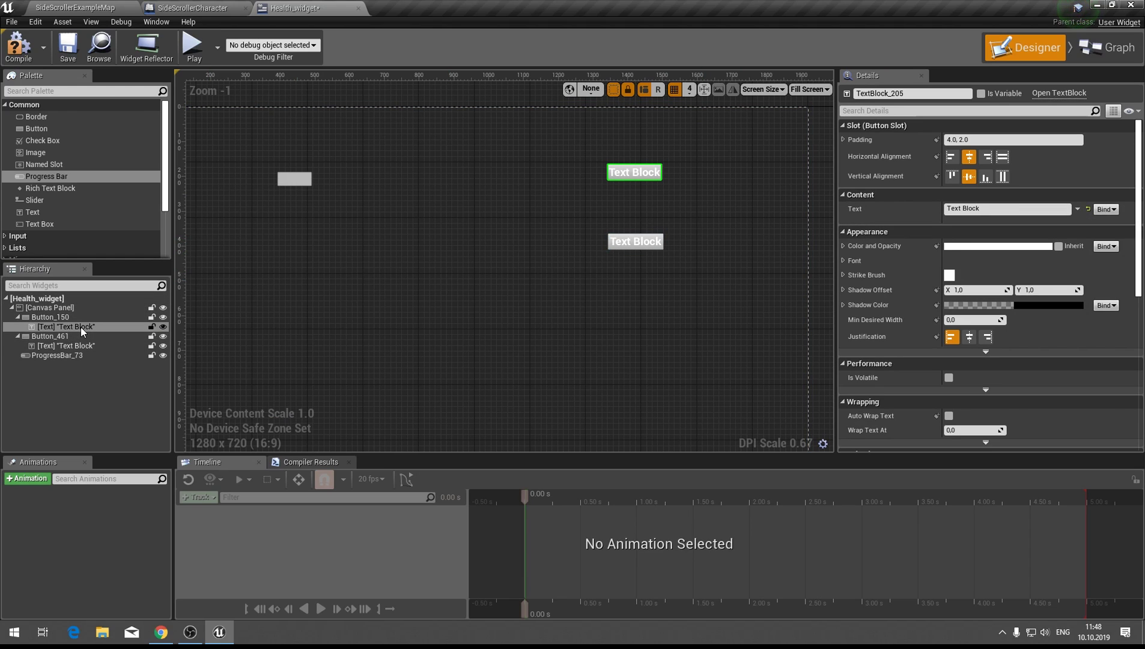
Set the upper button label's Color and Opacity to black
click(1016, 249)
drag(928, 292, 924, 423)
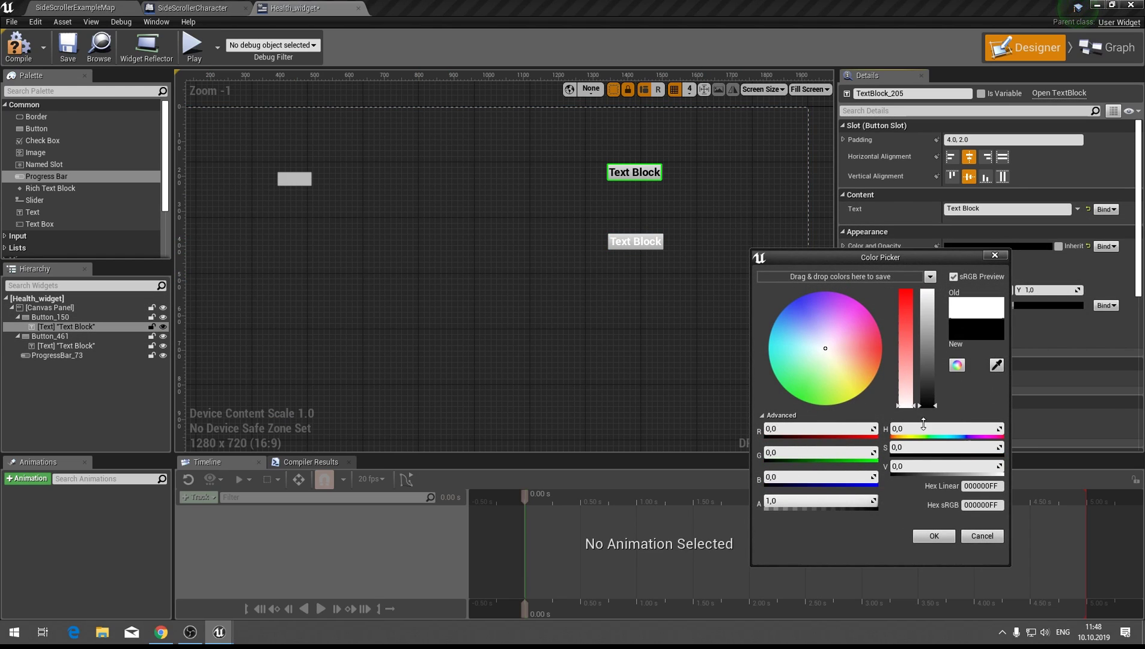
click(934, 535)
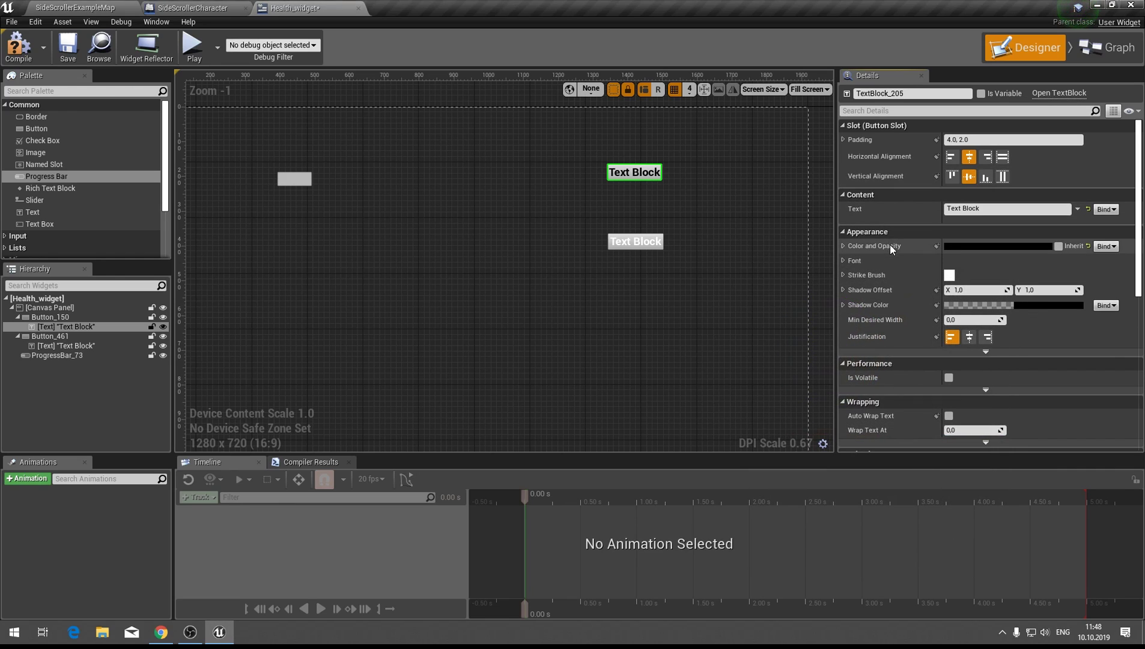
Set the lower button label's Color and Opacity to black as well
click(113, 340)
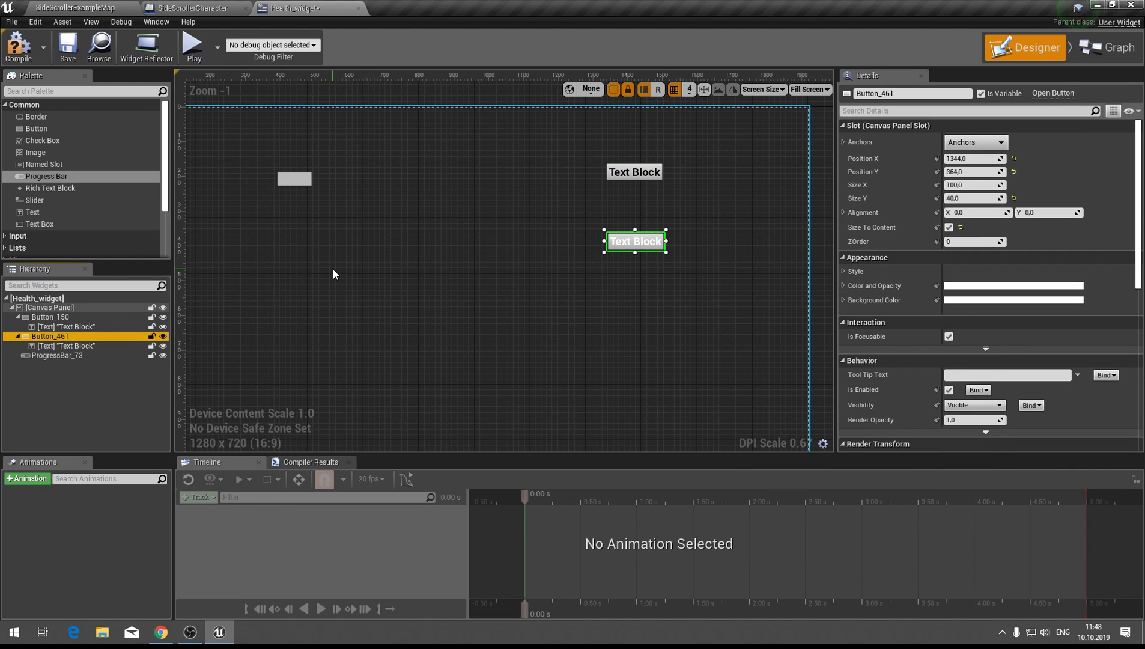
click(84, 346)
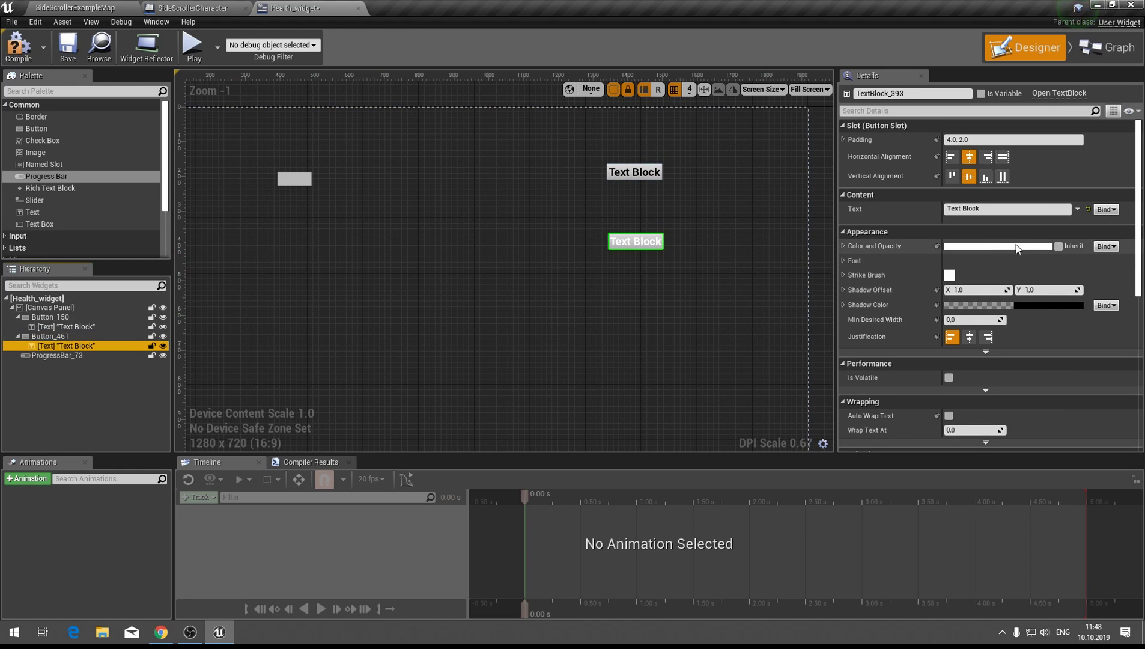
click(991, 247)
drag(903, 336, 902, 406)
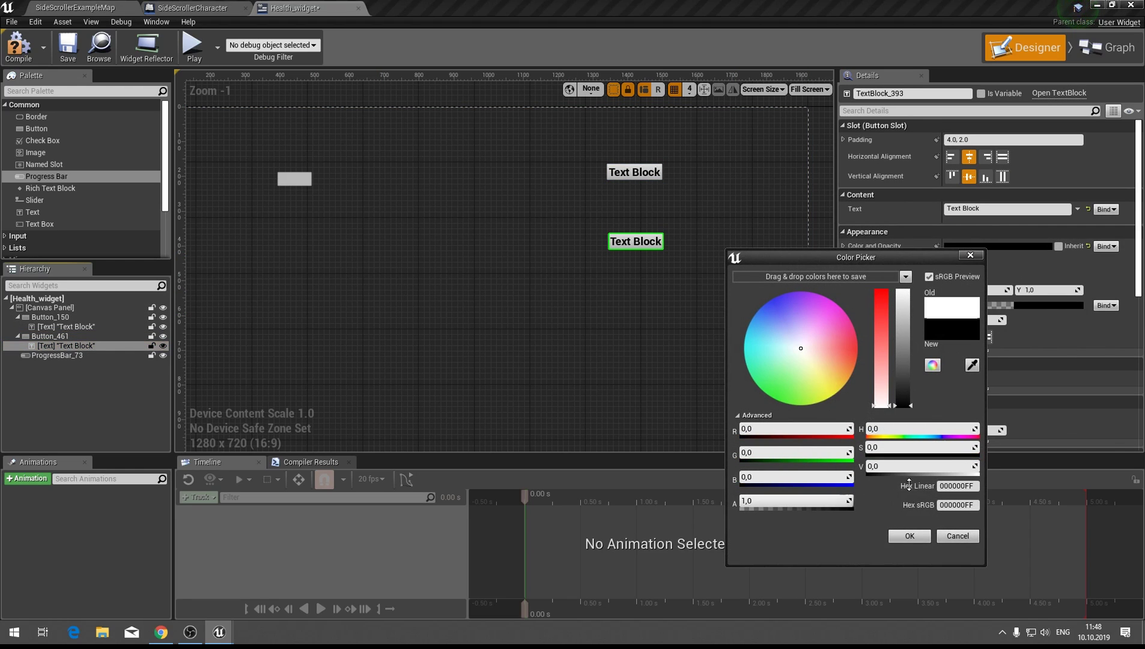
click(909, 536)
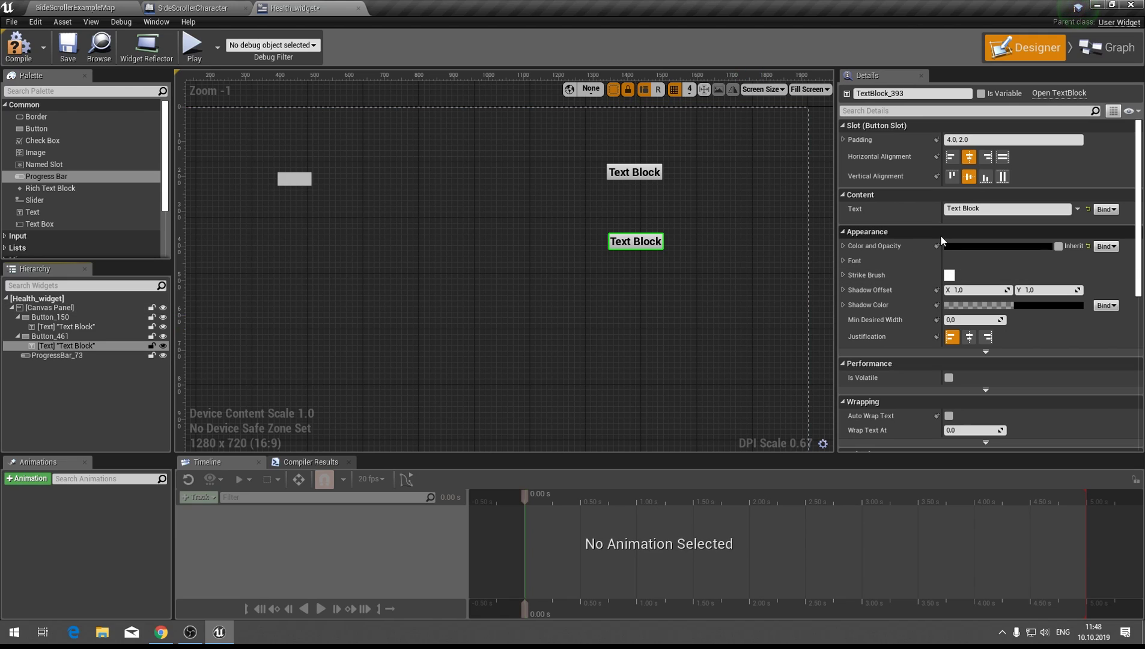
Change the lower button's label text to 'Heal Character'
click(50, 336)
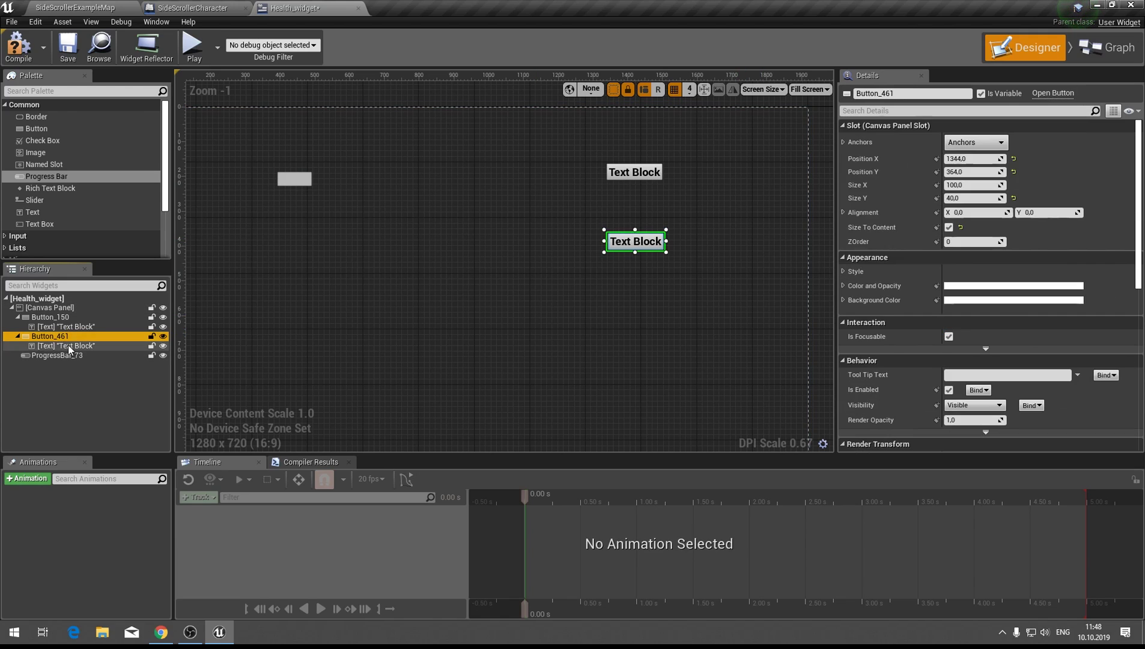
click(66, 345)
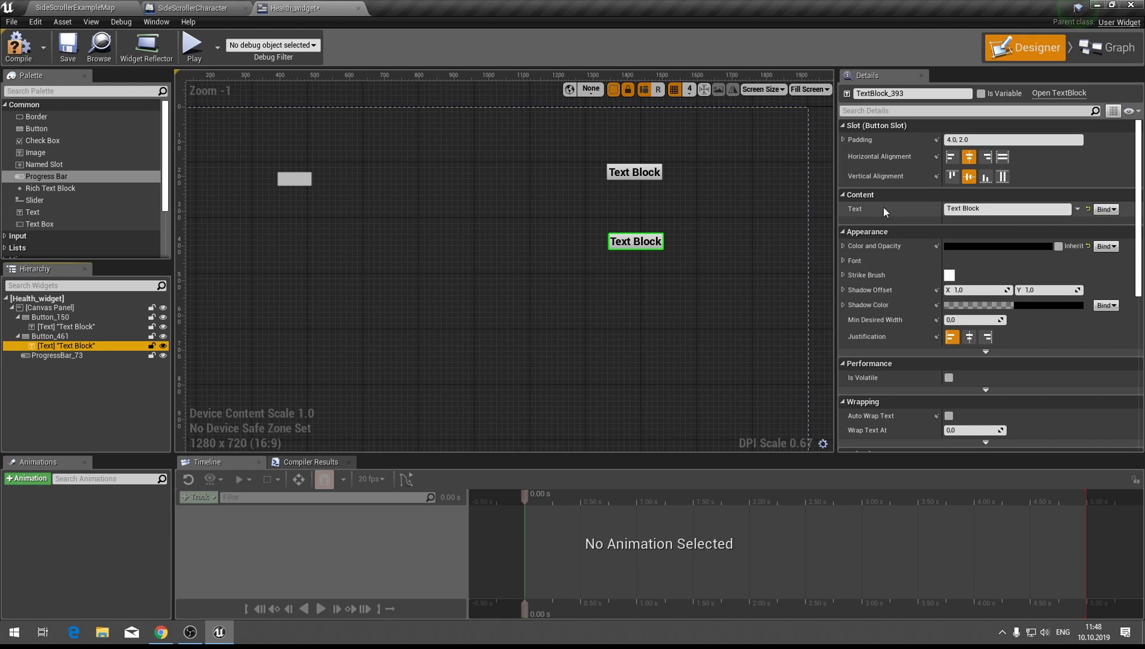
click(1000, 209)
text(H)
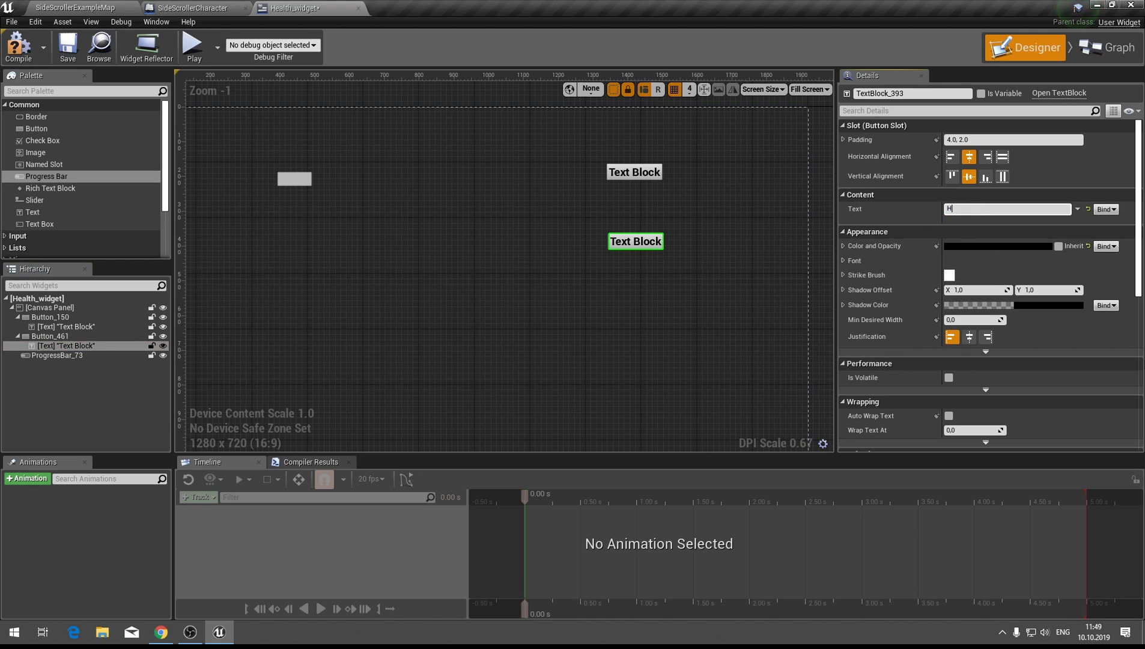
text(eal Chara)
text(cter)
key(Return)
Change the upper button's label text to 'Kill Character'
click(635, 175)
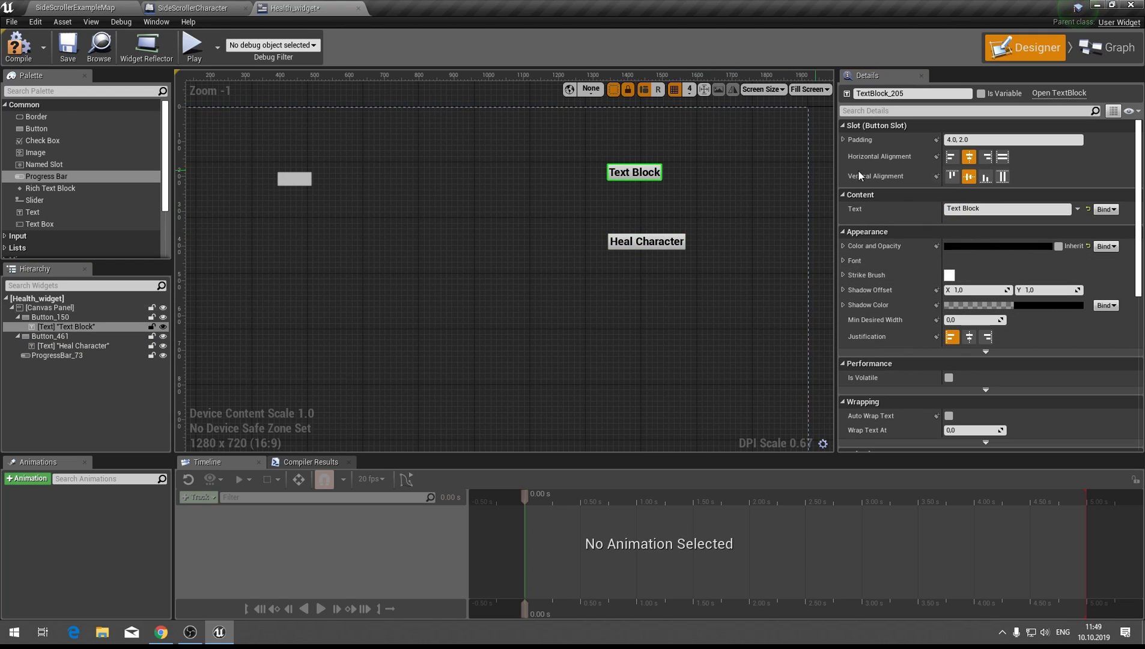
click(986, 209)
text(Kill Charac)
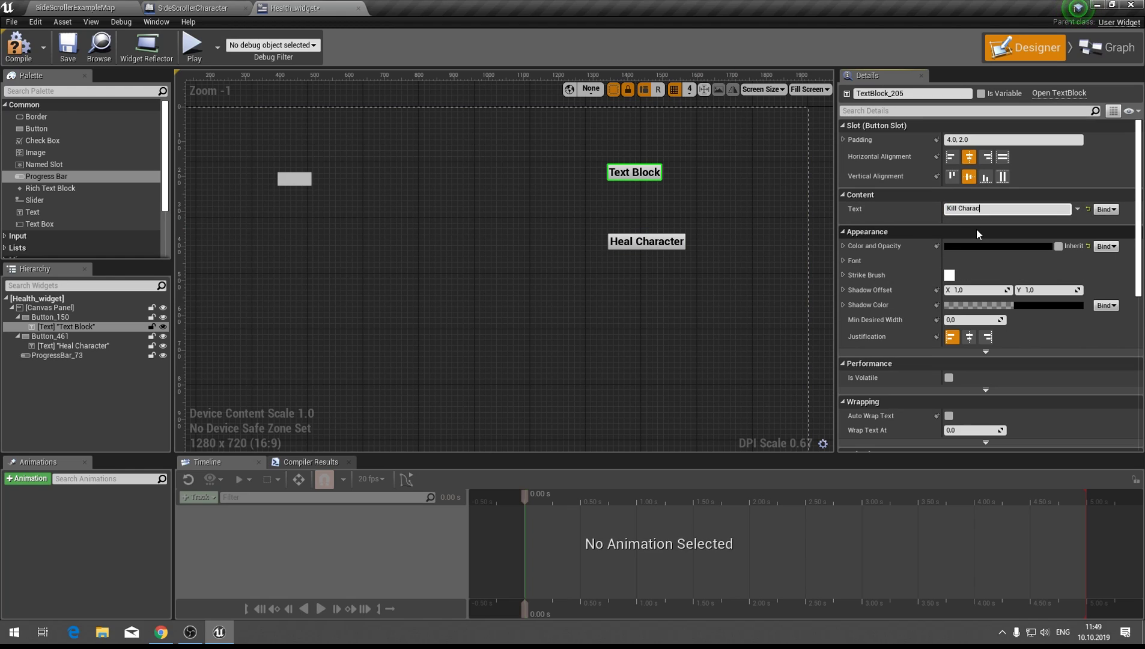
text(ter)
key(Return)
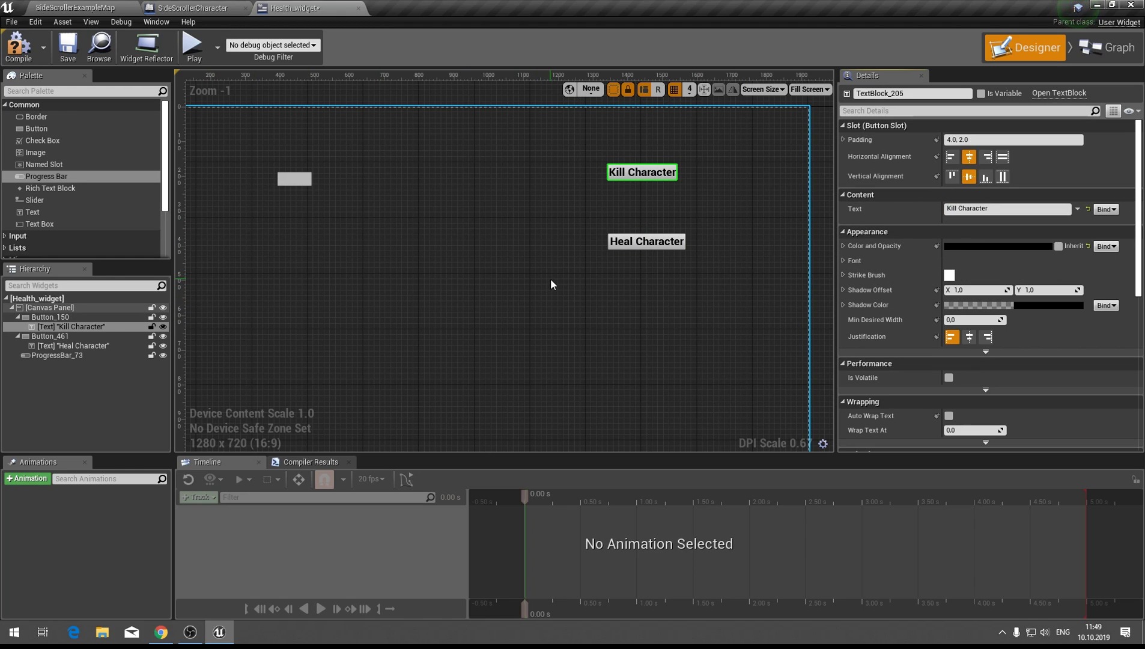
click(642, 172)
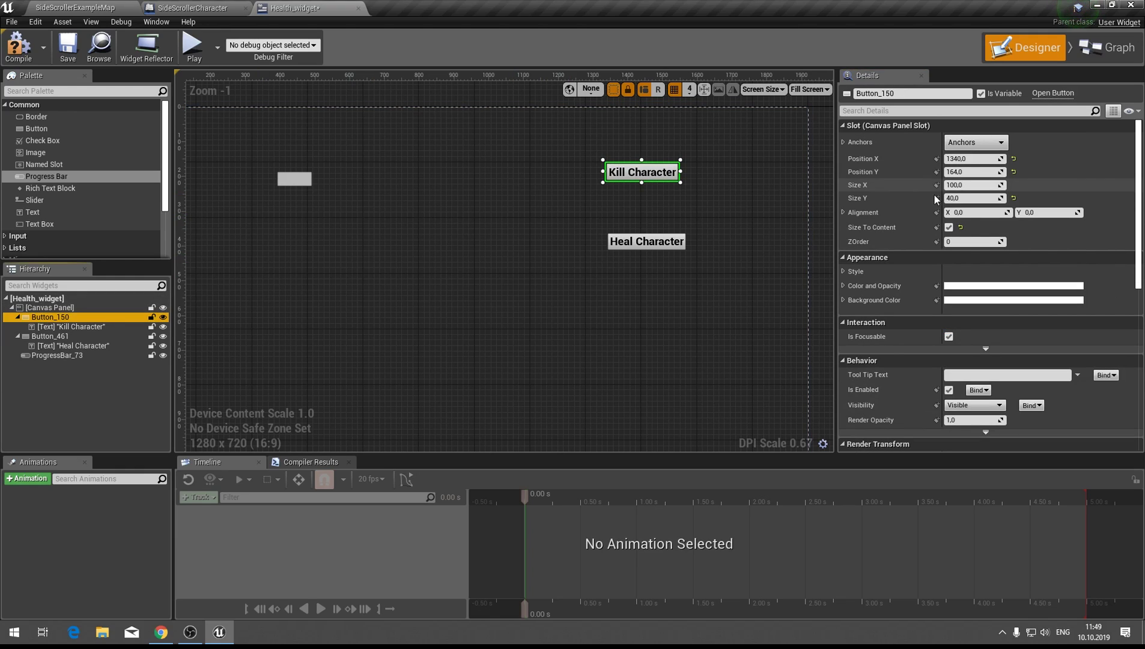
click(949, 227)
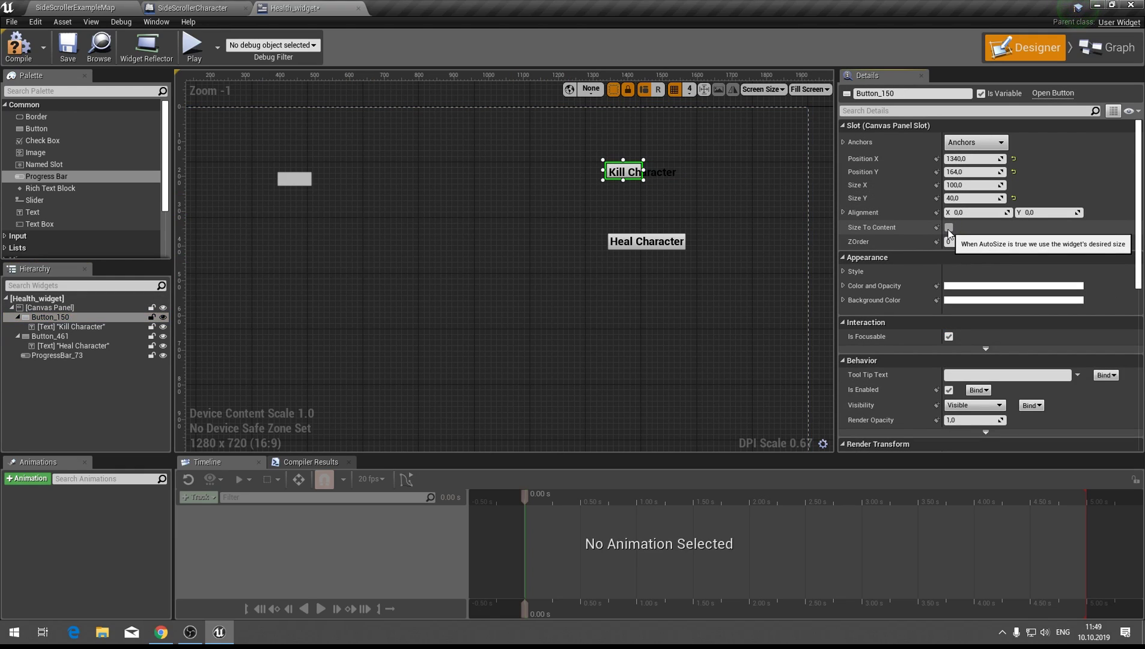
click(949, 229)
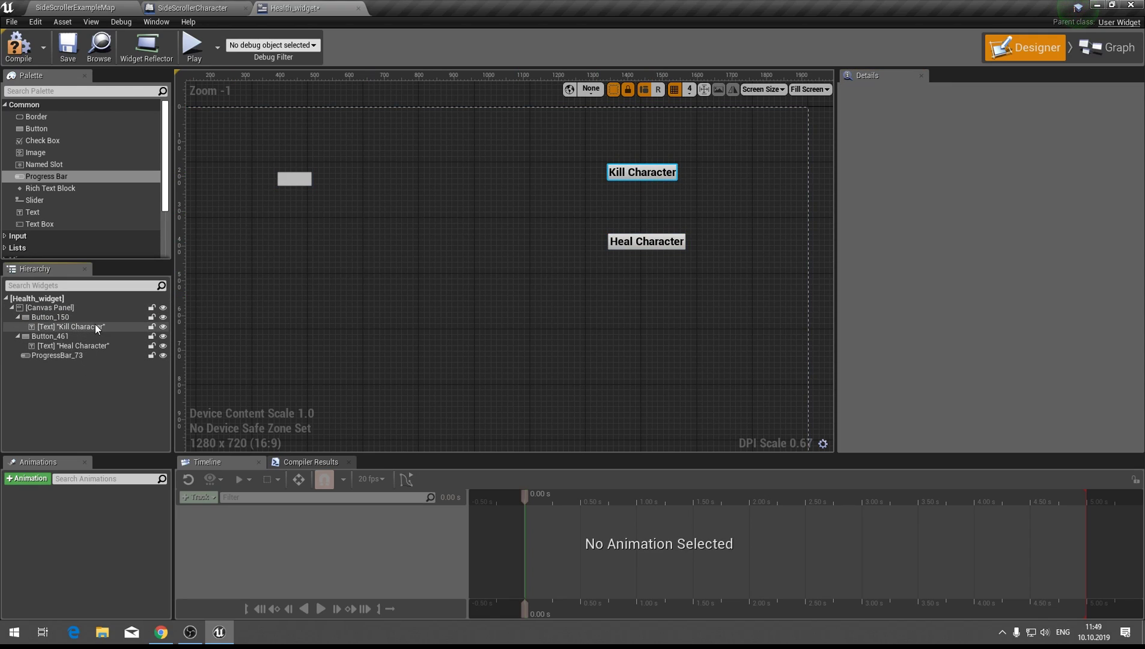
click(93, 326)
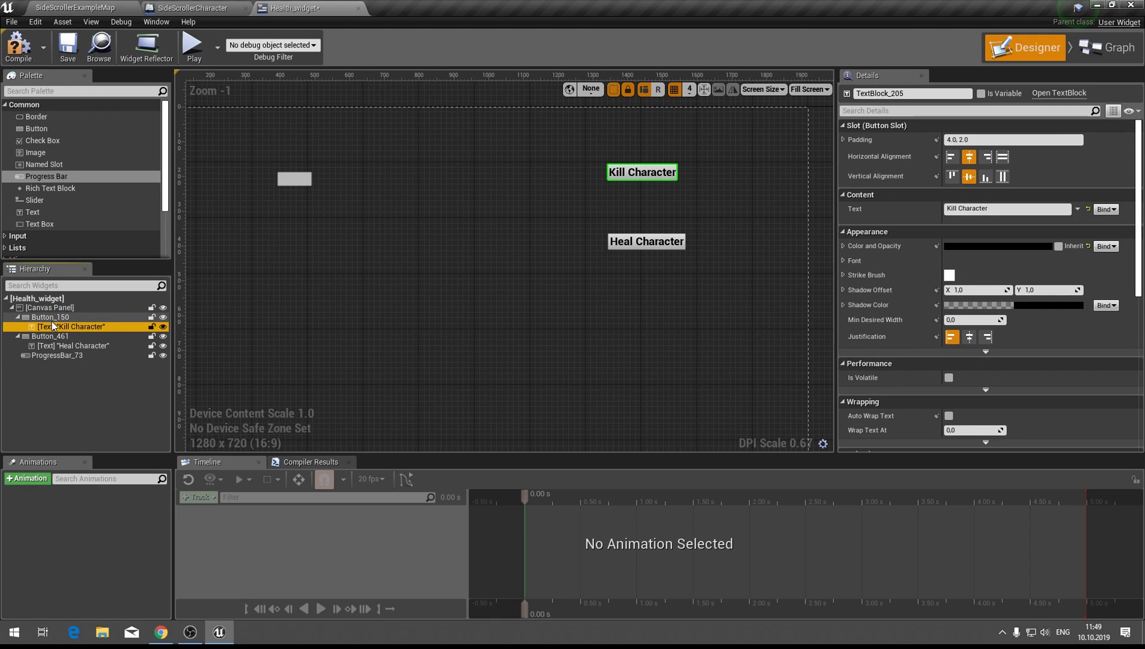
click(48, 318)
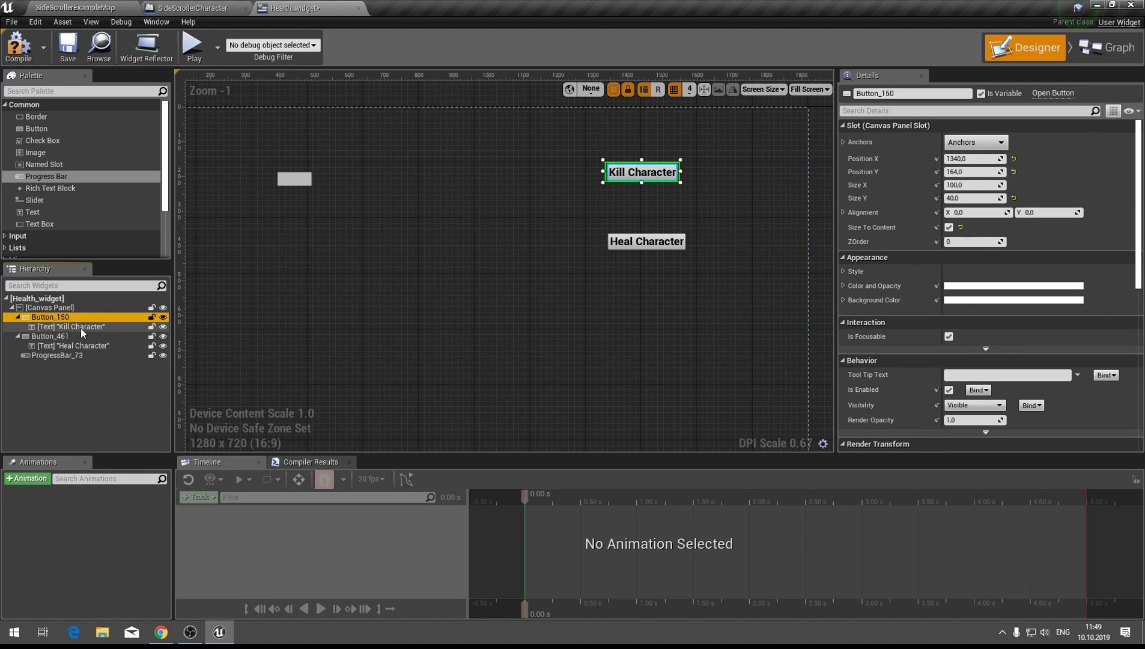
drag(83, 327, 536, 218)
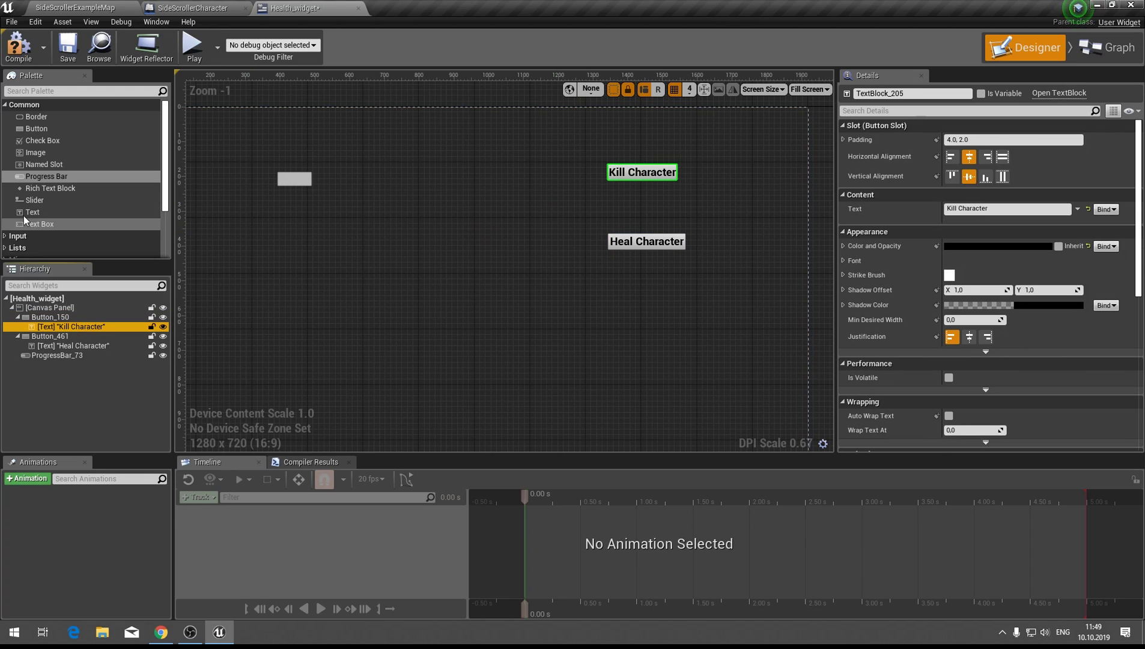
click(447, 210)
click(86, 326)
click(89, 319)
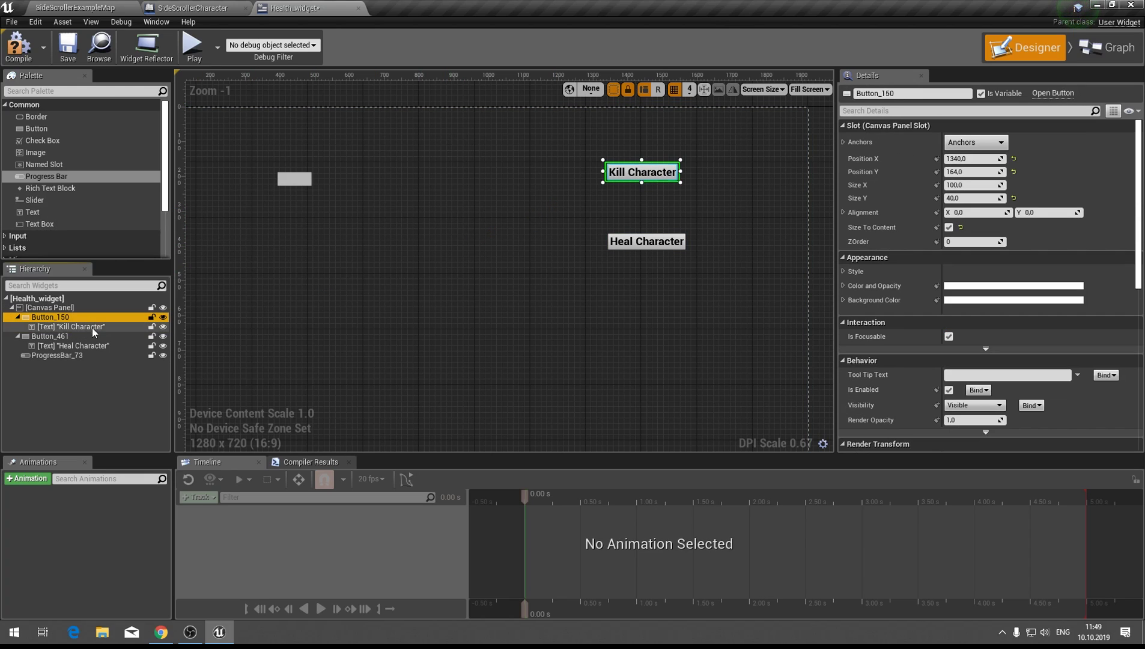
click(92, 337)
click(92, 348)
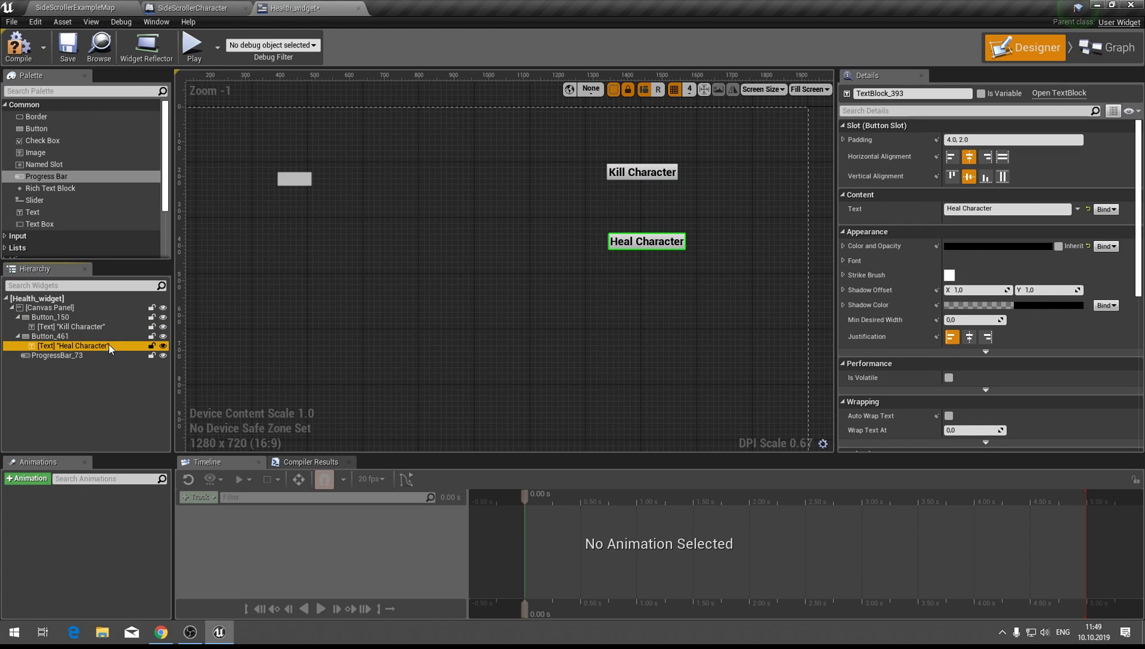
click(108, 339)
Shift the Kill Character and Heal Character buttons left toward the centre
click(102, 353)
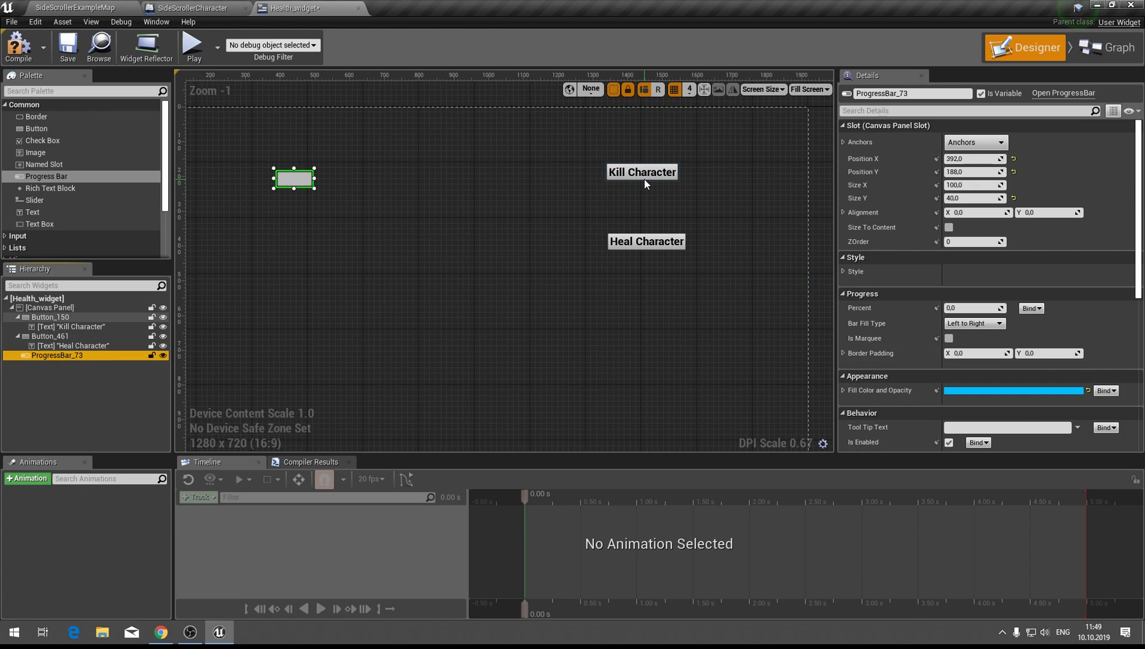
drag(644, 179, 461, 185)
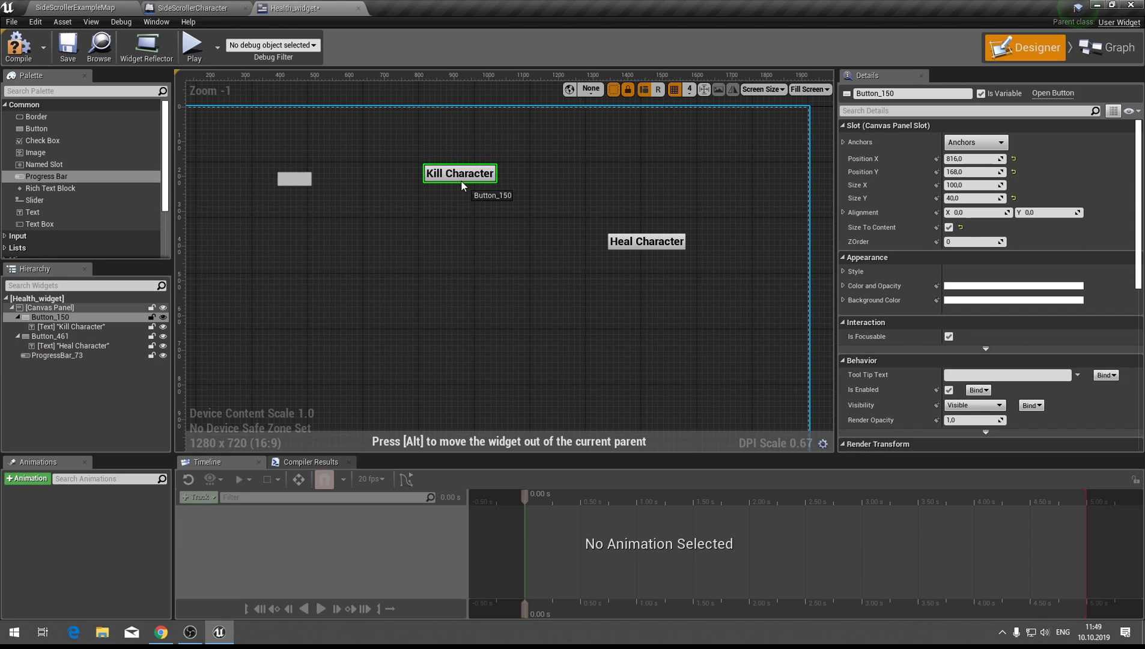
drag(625, 242, 432, 237)
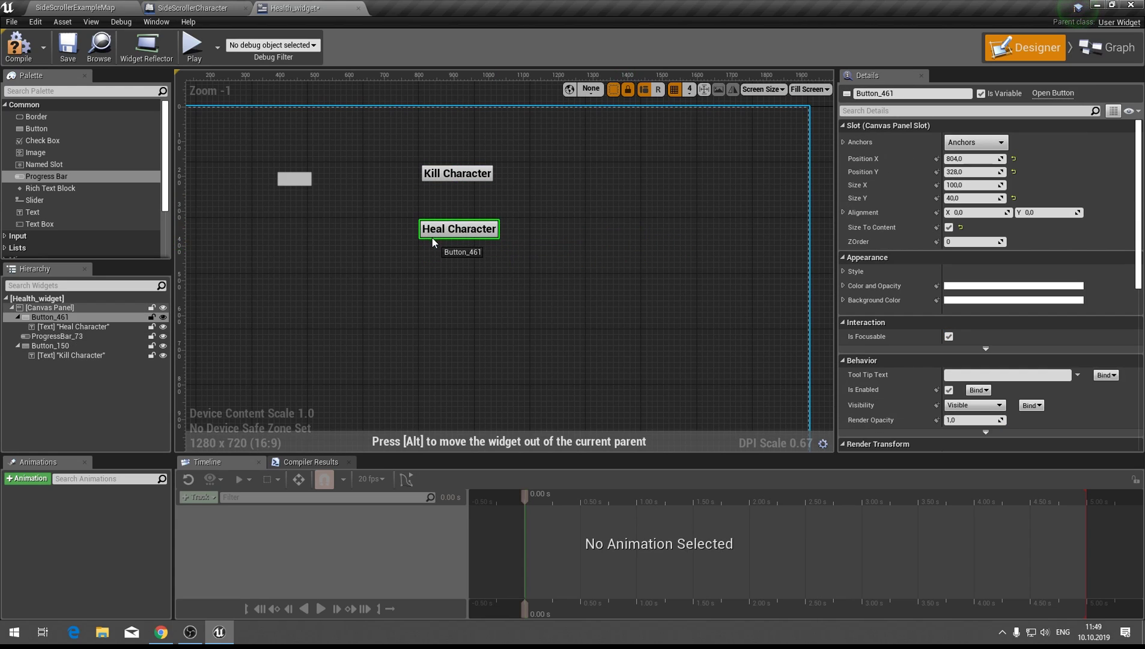
click(452, 269)
right_drag(451, 269, 529, 311)
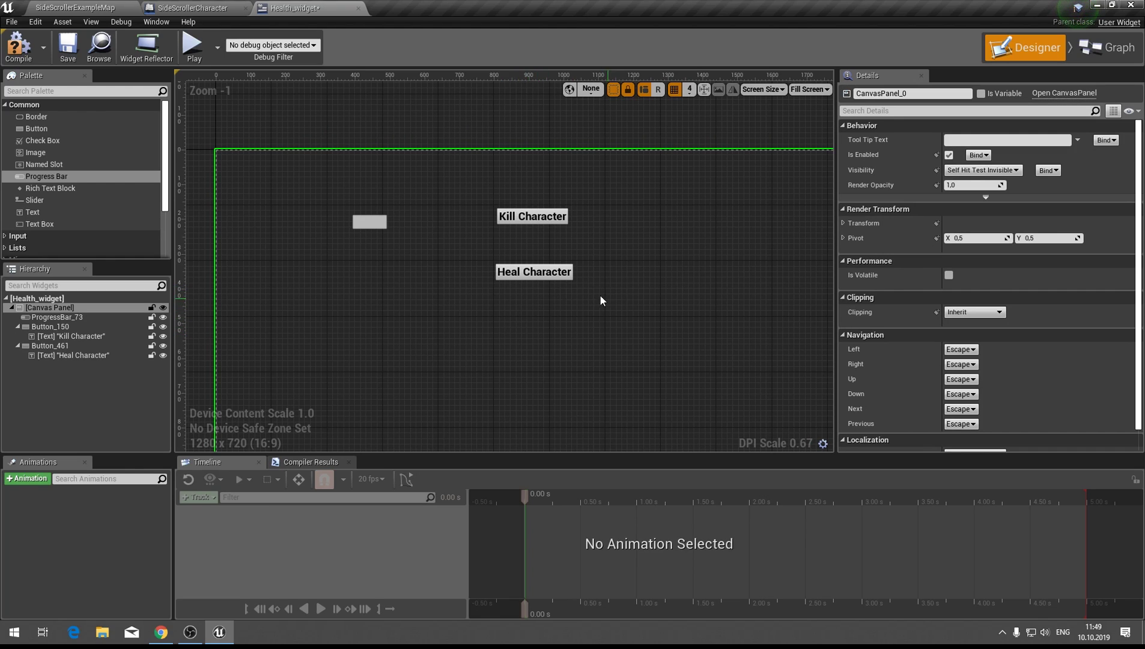
click(85, 327)
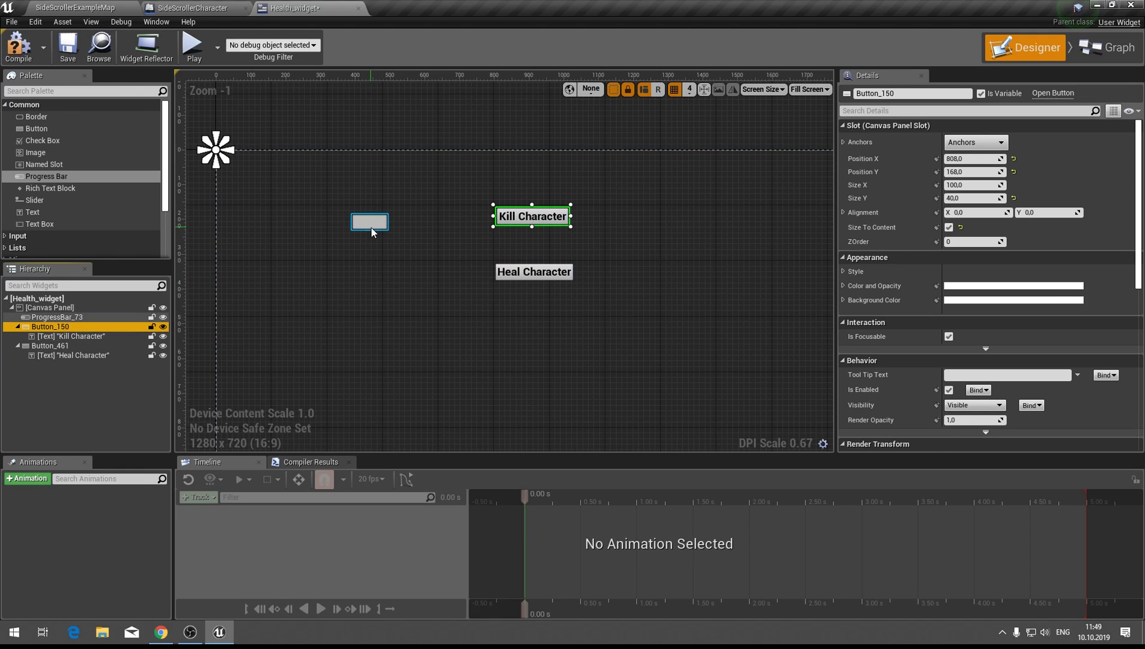
Move the progress bar up-left and resize it to about 302 by 59
drag(372, 227, 350, 220)
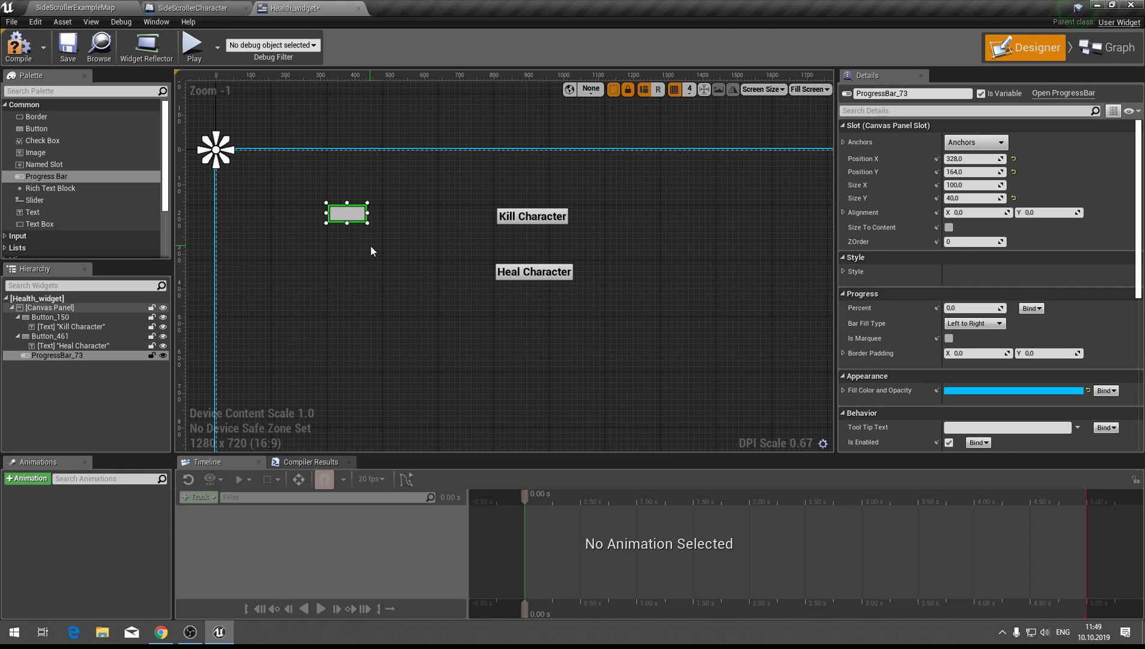
drag(366, 223, 438, 231)
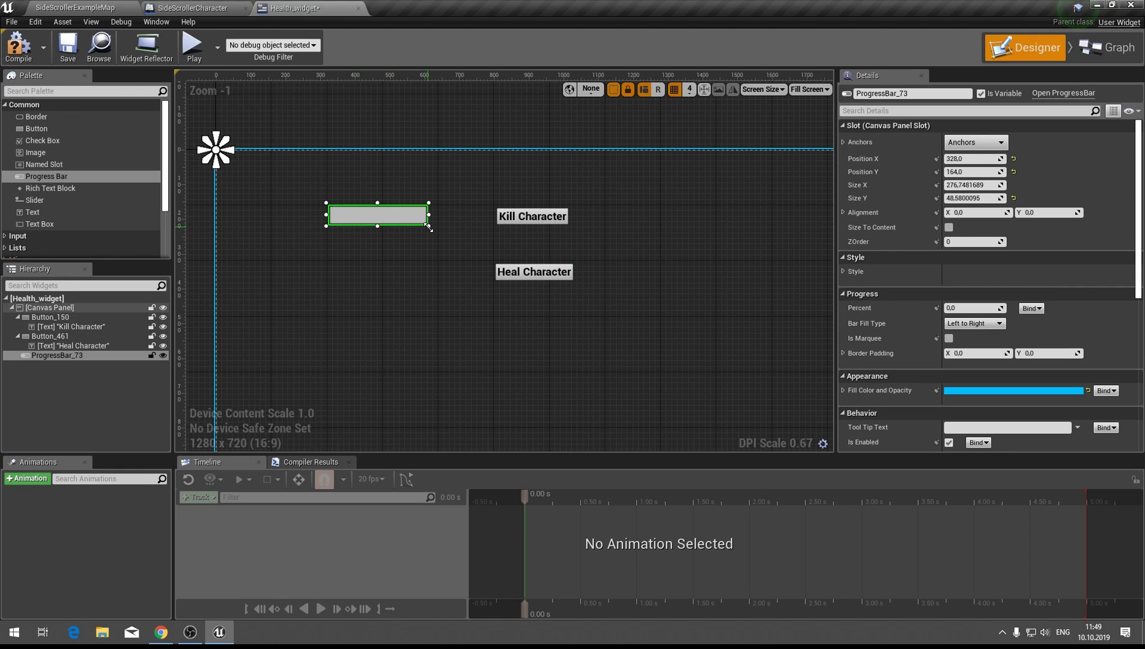
click(460, 277)
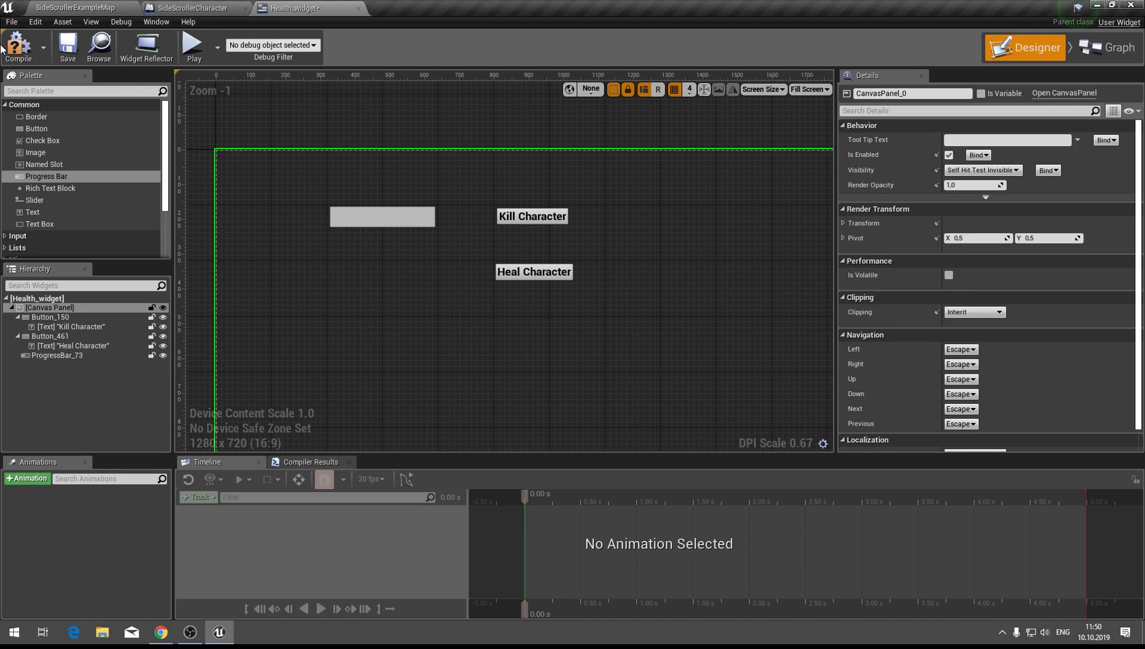
click(340, 210)
click(533, 217)
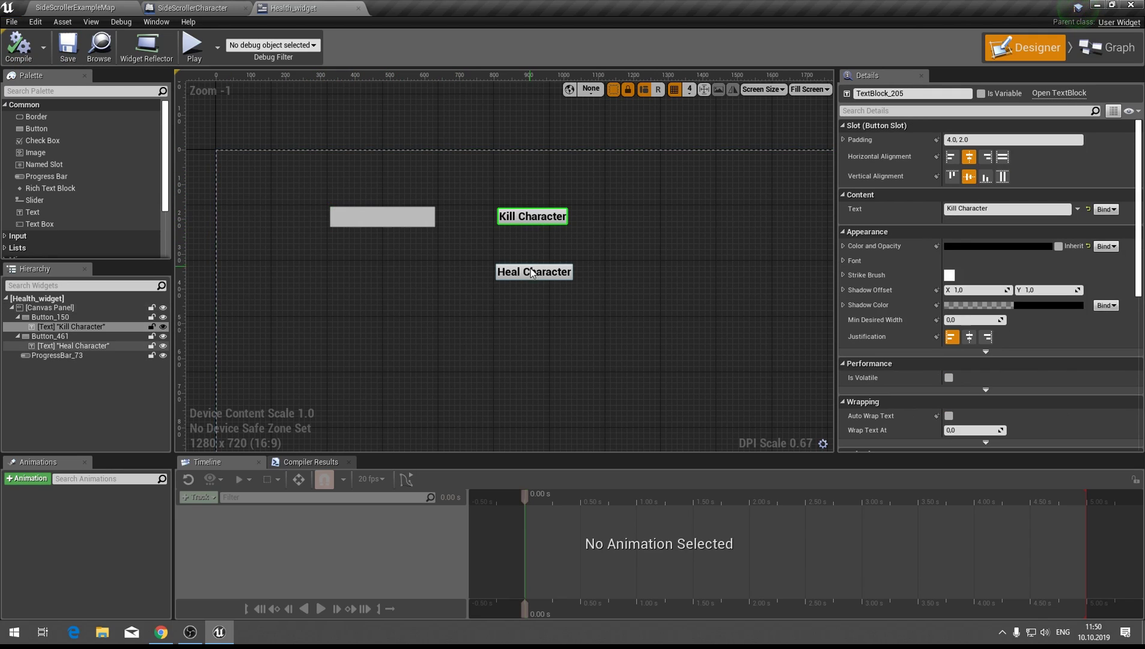
click(533, 271)
click(595, 294)
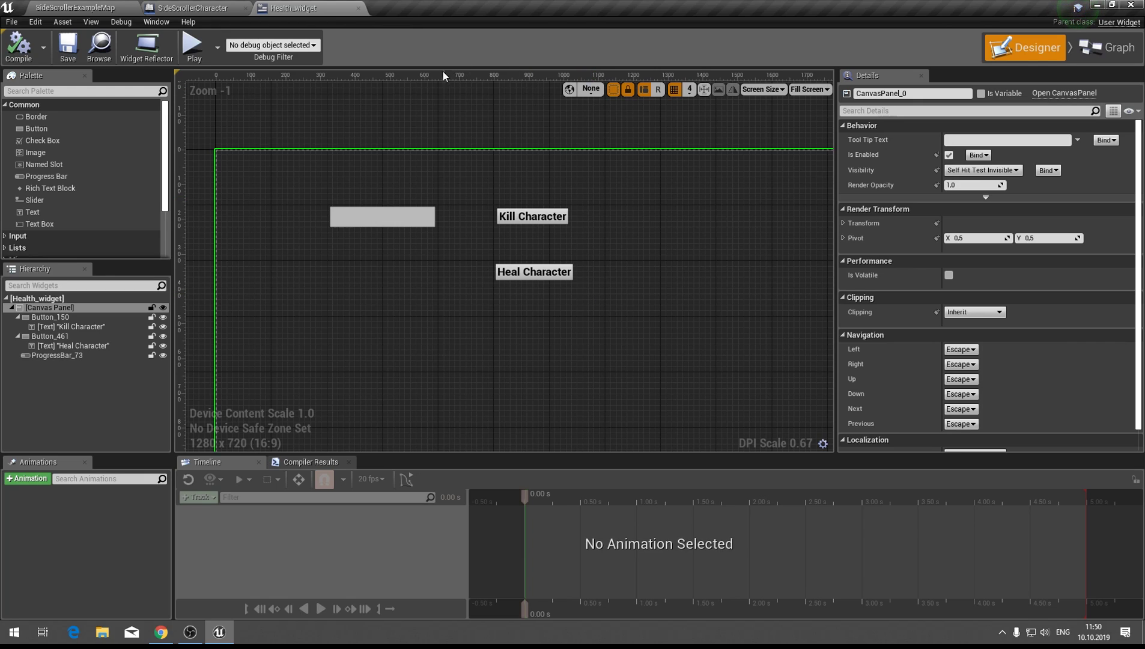
Add an Integer variable named health to SideScrollerCharacter and compile
click(205, 9)
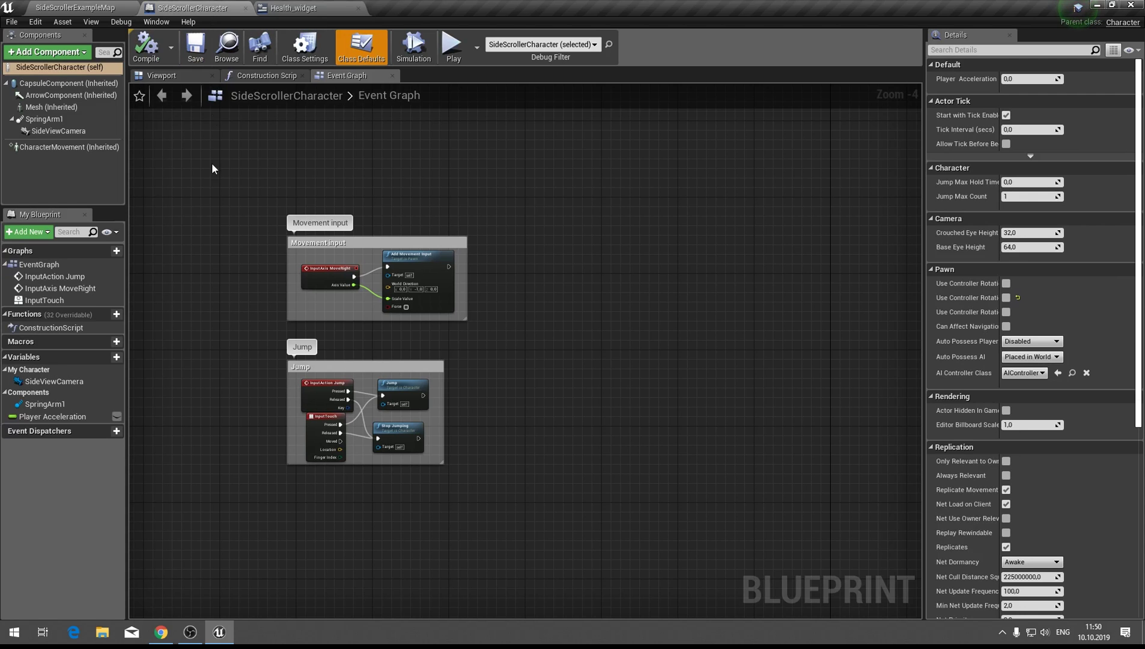
click(114, 357)
text(health)
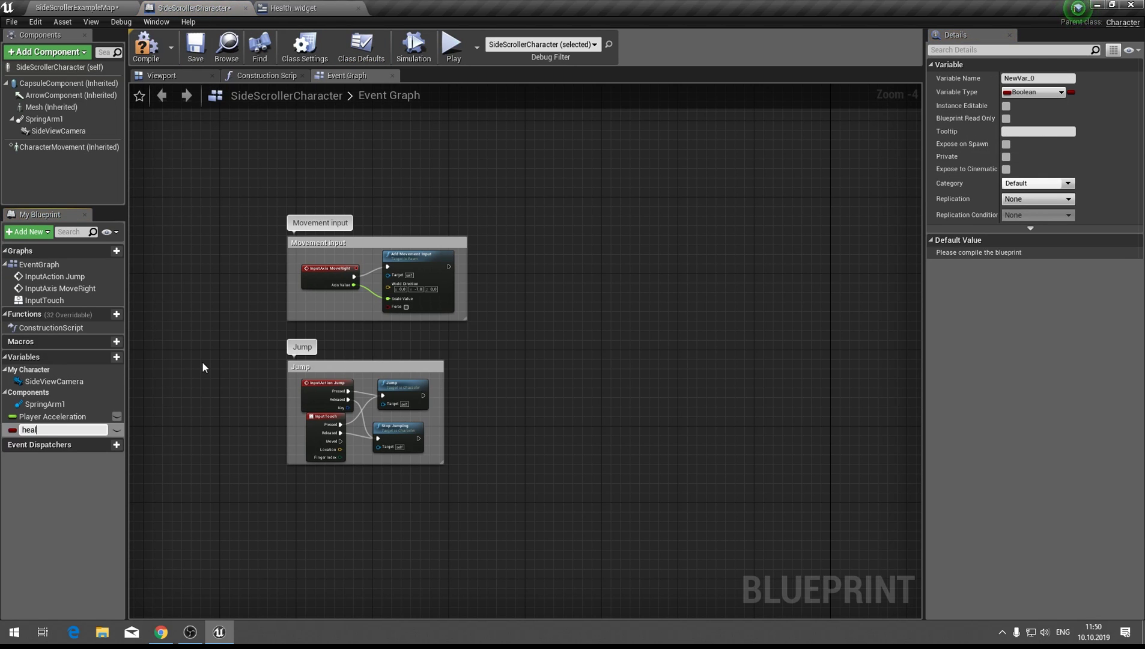
key(Return)
click(12, 429)
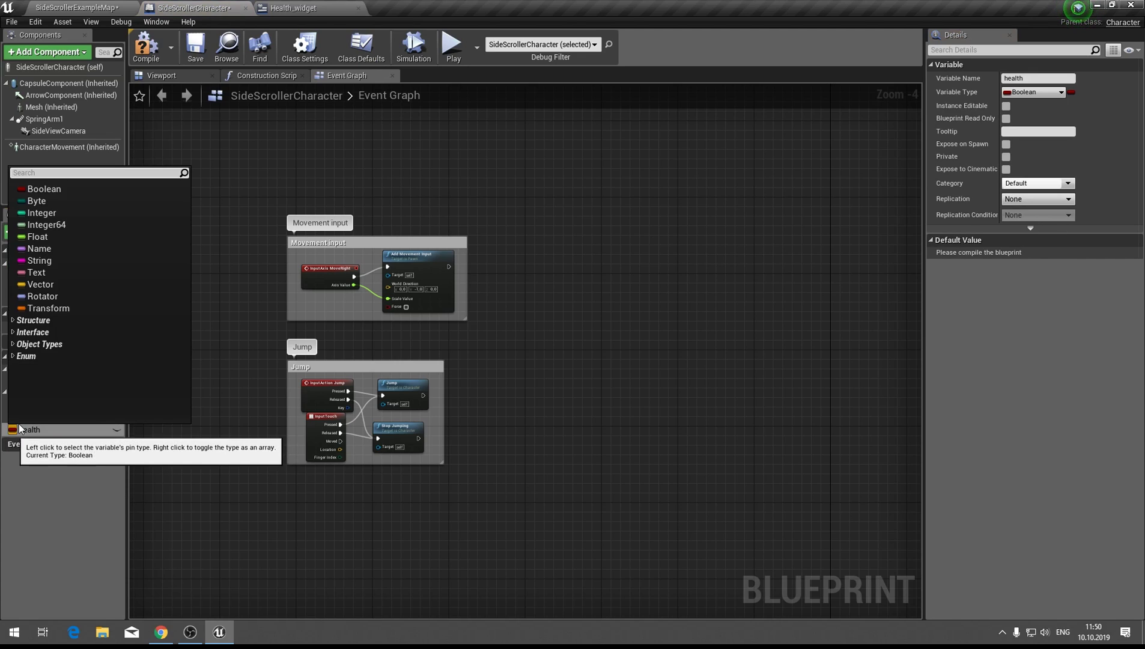
click(69, 215)
click(164, 42)
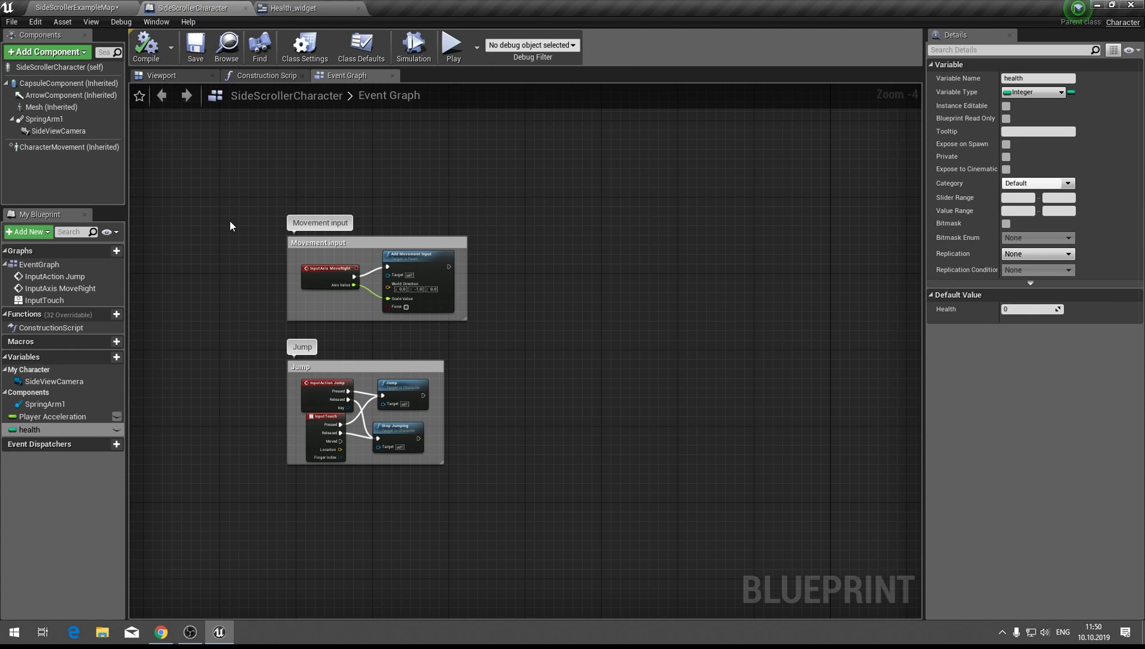
Delete the InputTouch node from the graph and save the character blueprint
click(327, 428)
key(Delete)
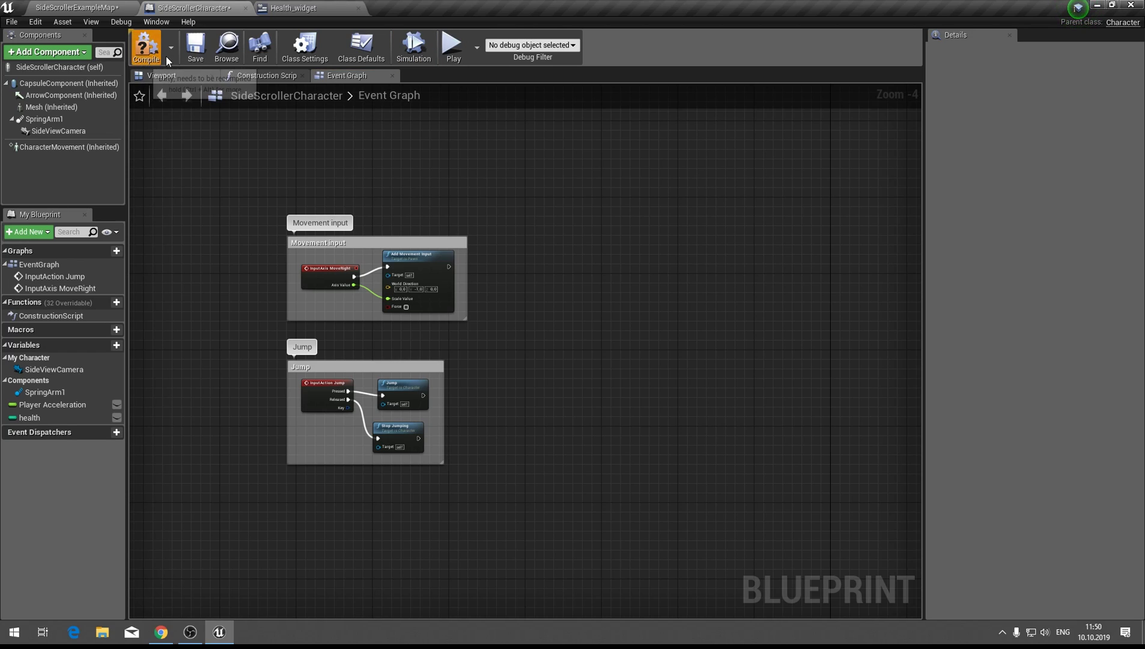
click(187, 56)
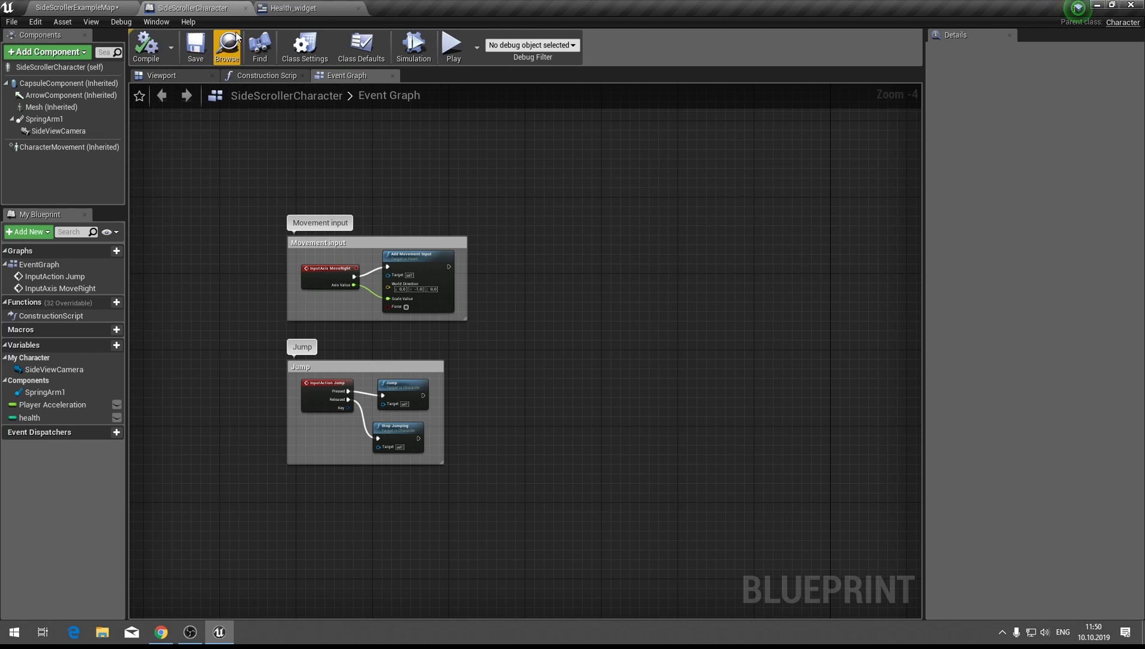
Inspect the Kill Character and Heal Character labels and the progress bar in Health_widget
click(322, 9)
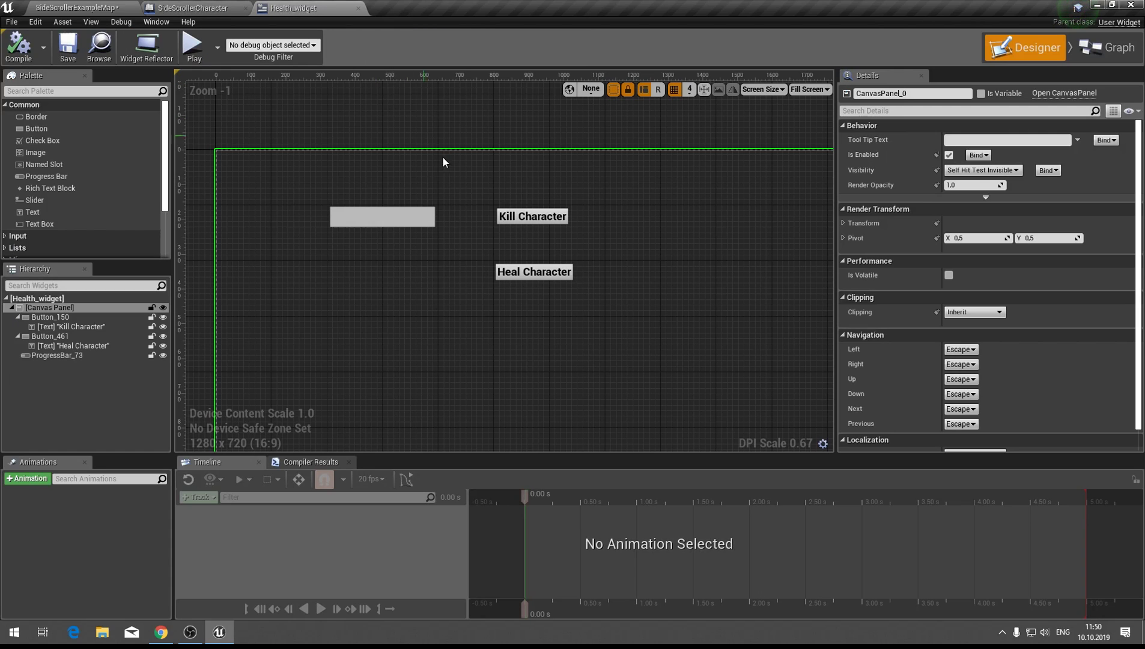
click(533, 217)
click(534, 272)
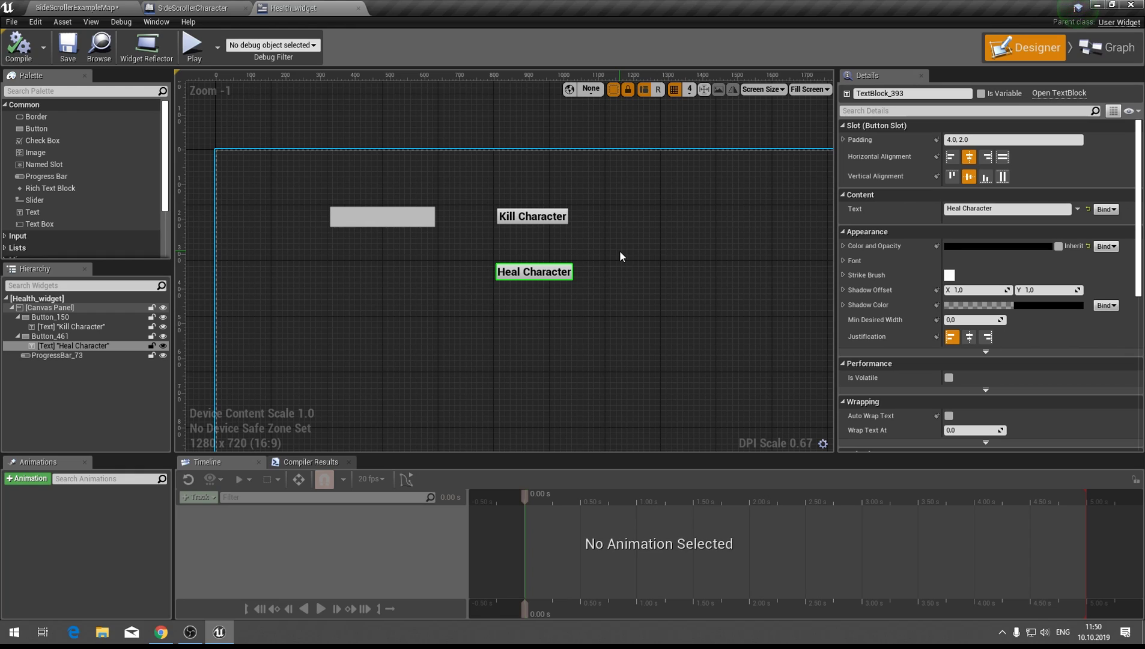
click(426, 223)
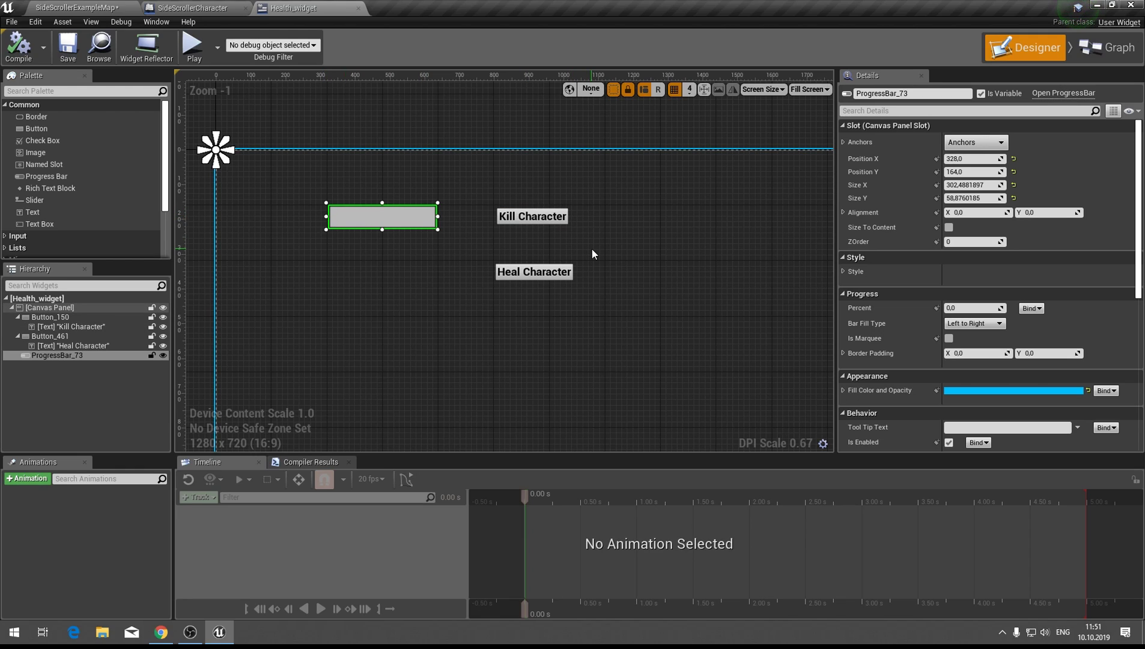
Set the health variable's default value to 100, then compile and save the character
click(192, 7)
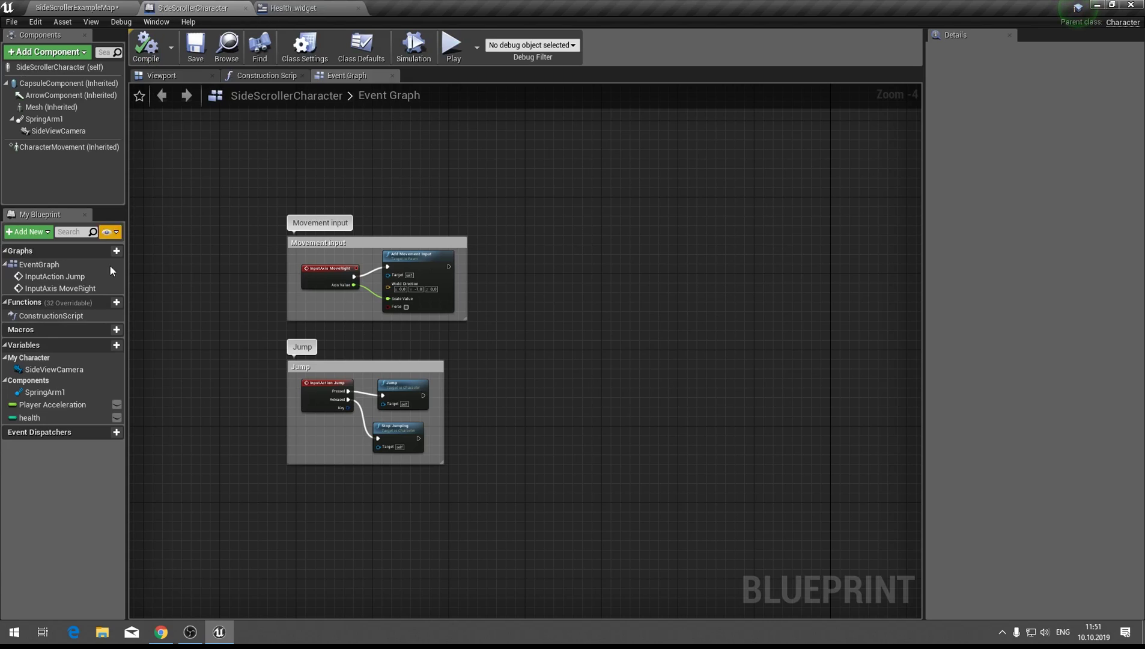
click(73, 419)
click(1031, 309)
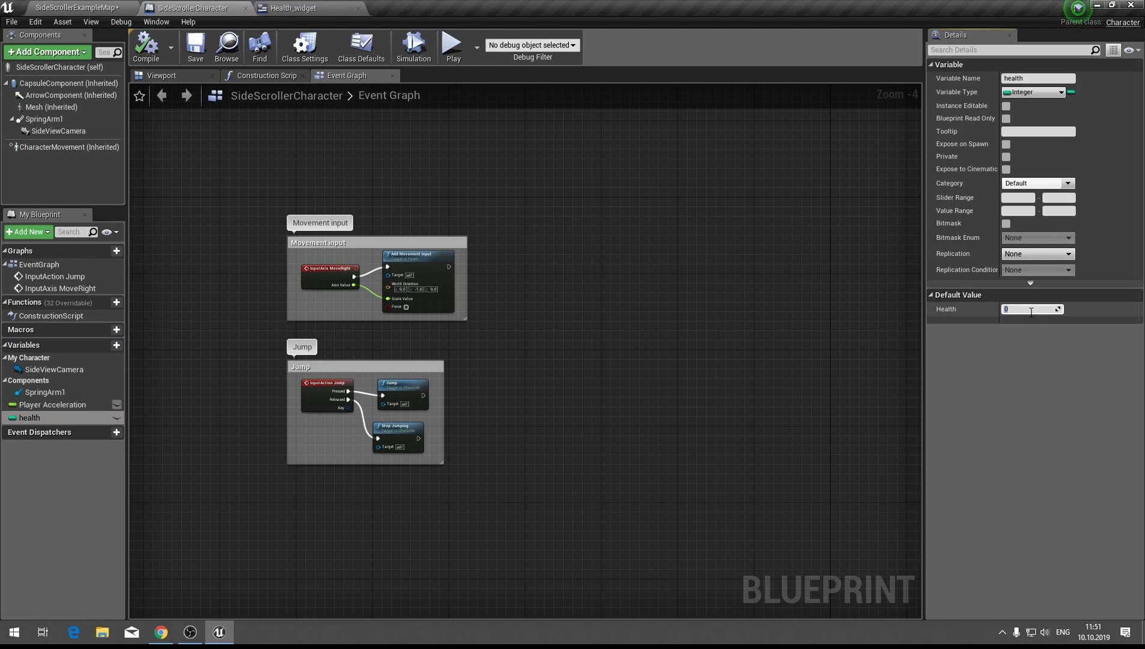
text(100)
key(Return)
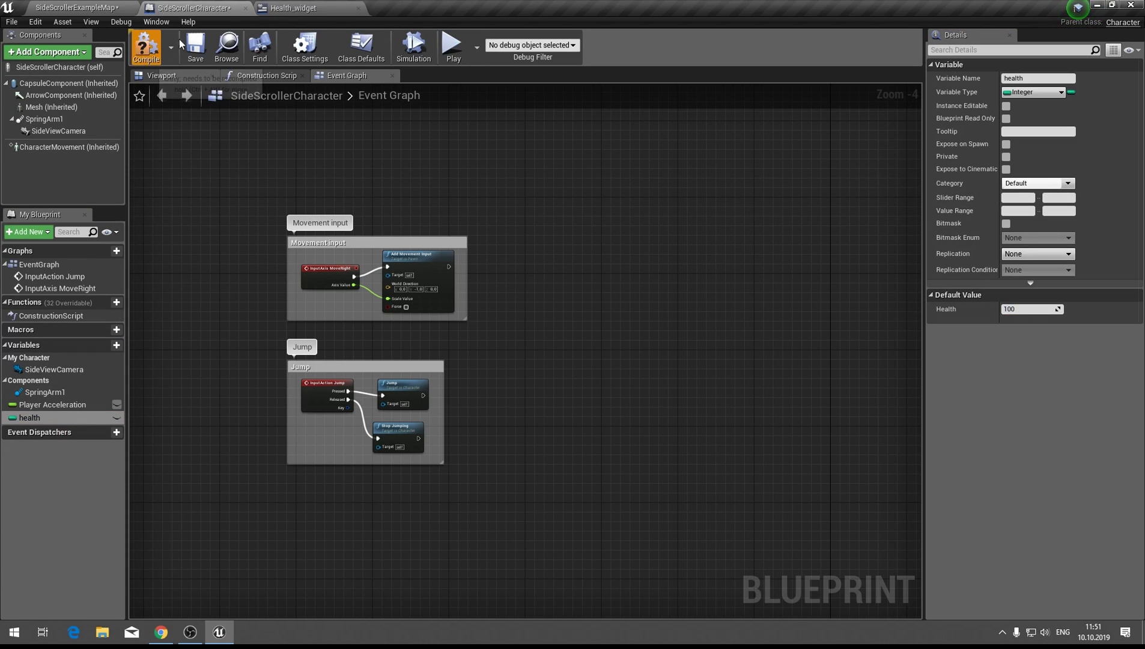
click(196, 48)
click(293, 7)
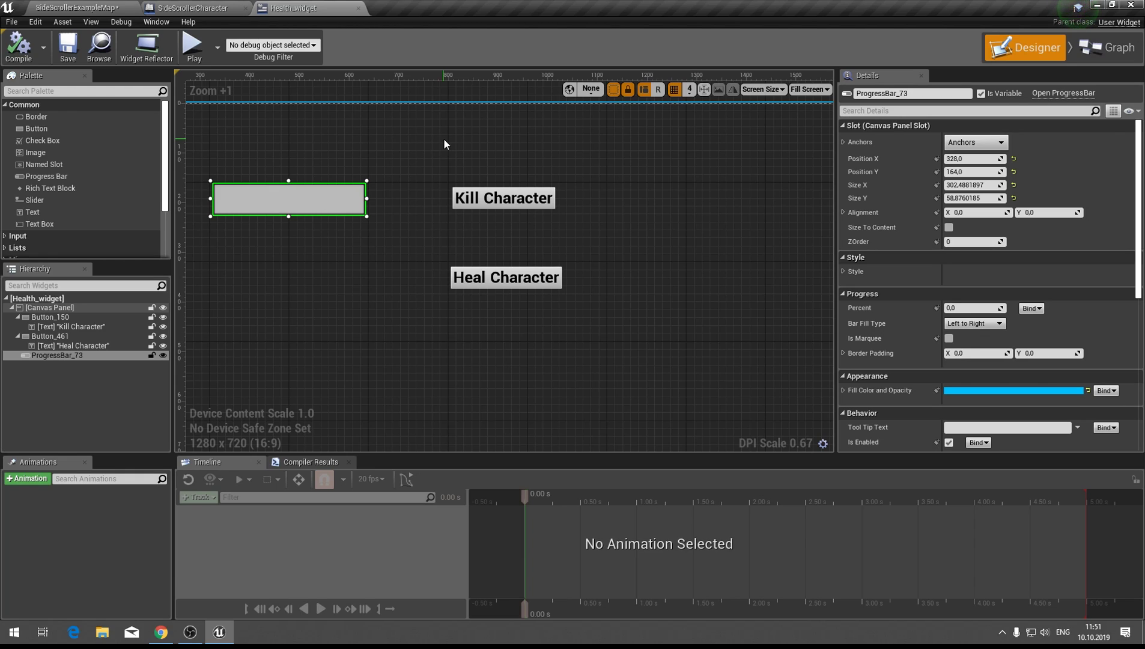
Save all unsaved content, including the SideScrollerExampleMap level
right_drag(348, 209, 408, 265)
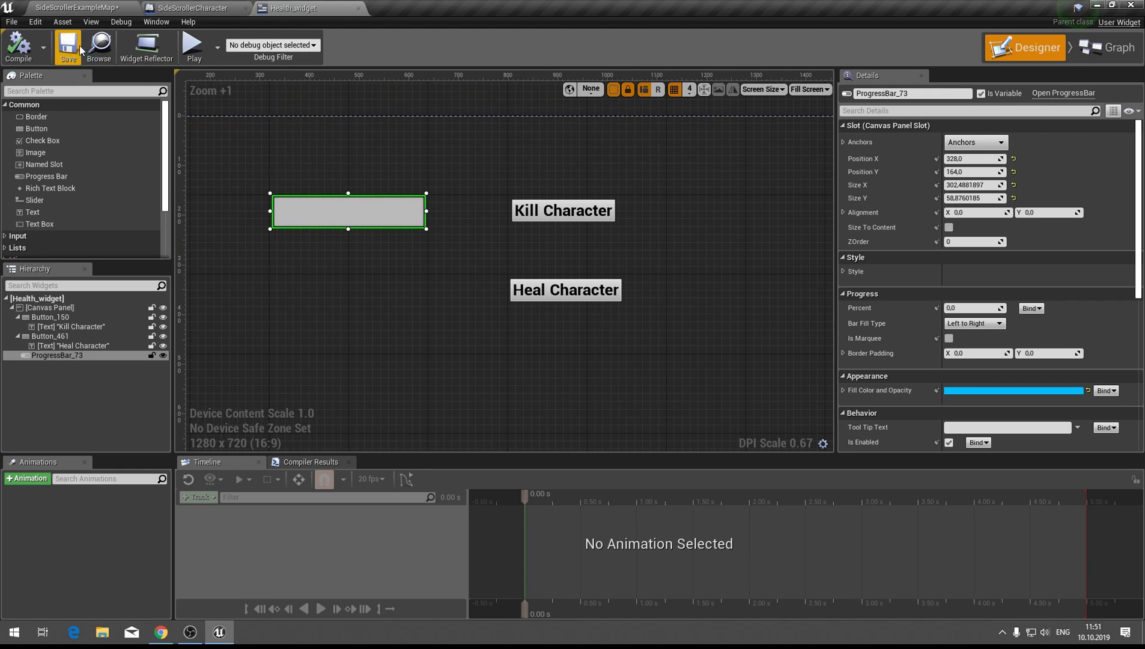
click(75, 8)
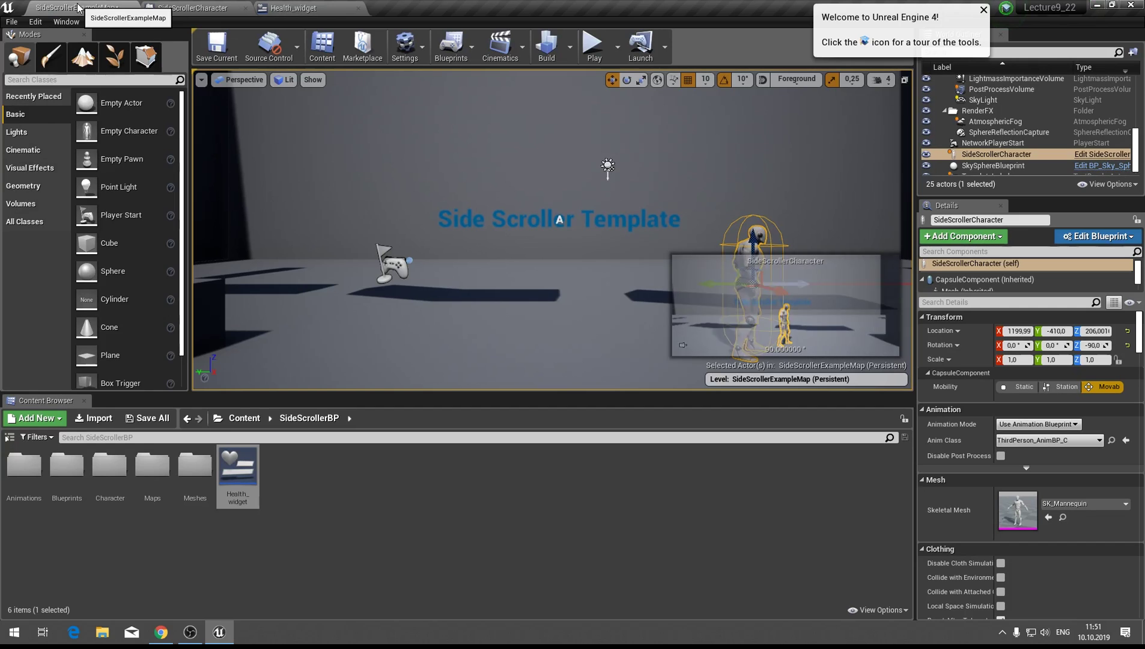
click(161, 430)
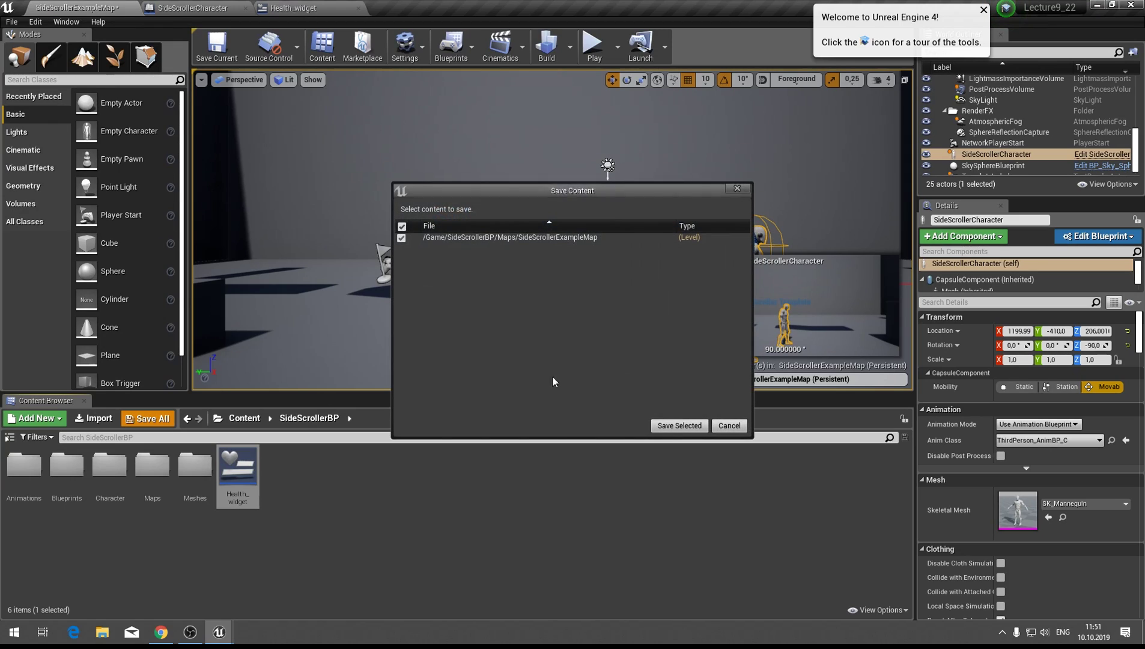
click(673, 426)
click(237, 9)
click(260, 12)
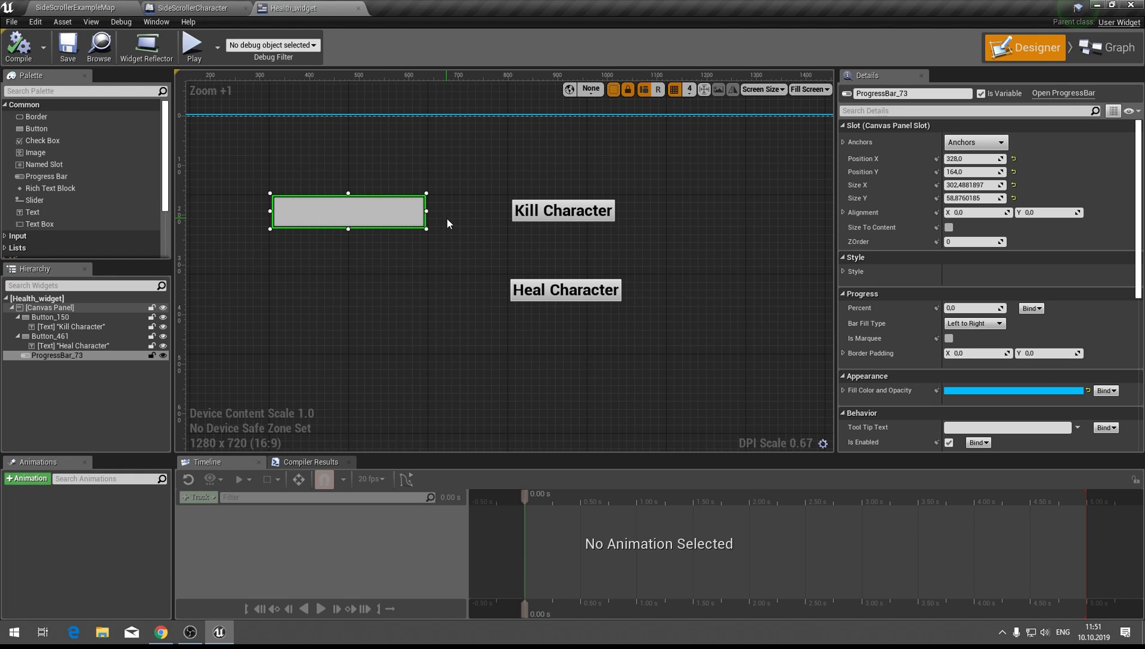
Place an Event BeginPlay node in a clear area of the character's Event Graph
click(214, 11)
mouse_move(346, 309)
right_down()
mouse_move(284, 242)
mouse_move(346, 404)
right_up()
scroll(294, 275, up, 3)
scroll(349, 408, up, 1)
right_drag(375, 453, 400, 377)
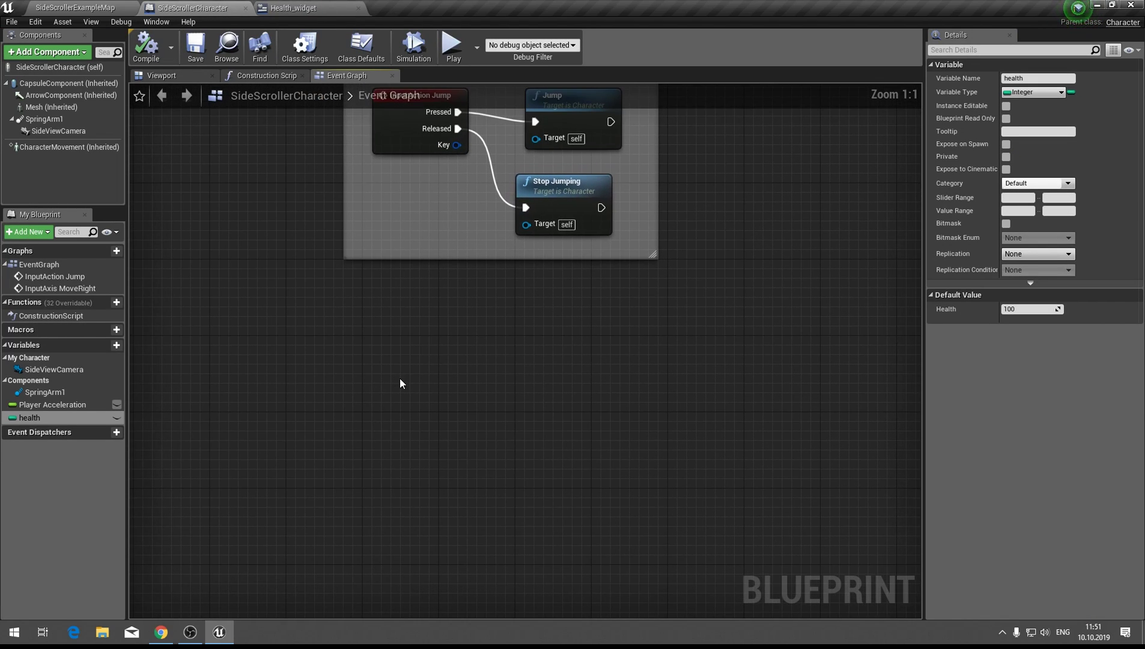
right_click(377, 356)
text(begin play)
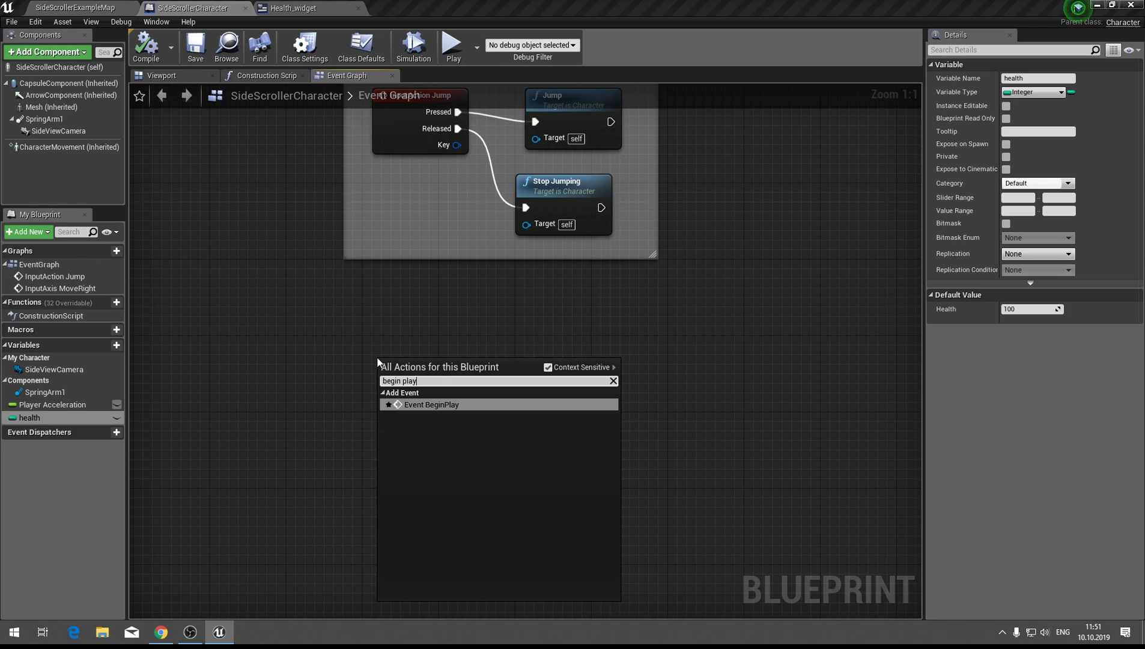
key(Return)
ctrl+scroll(391, 426, up, 7)
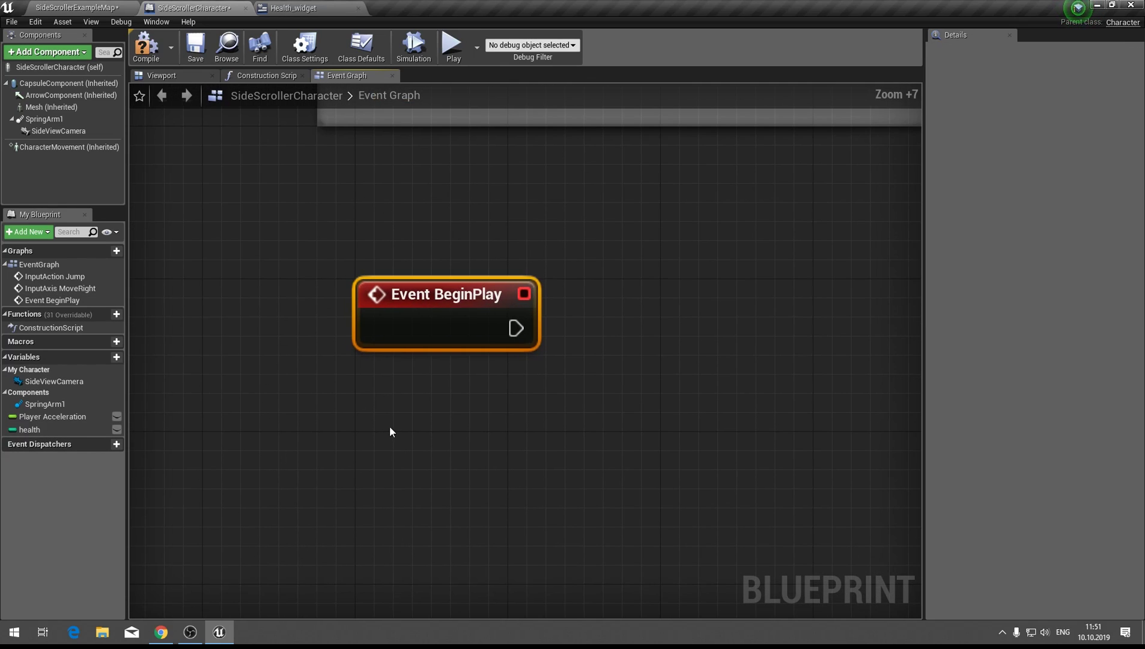
mouse_move(390, 426)
right_down()
mouse_move(509, 408)
mouse_move(471, 385)
right_up()
click(585, 373)
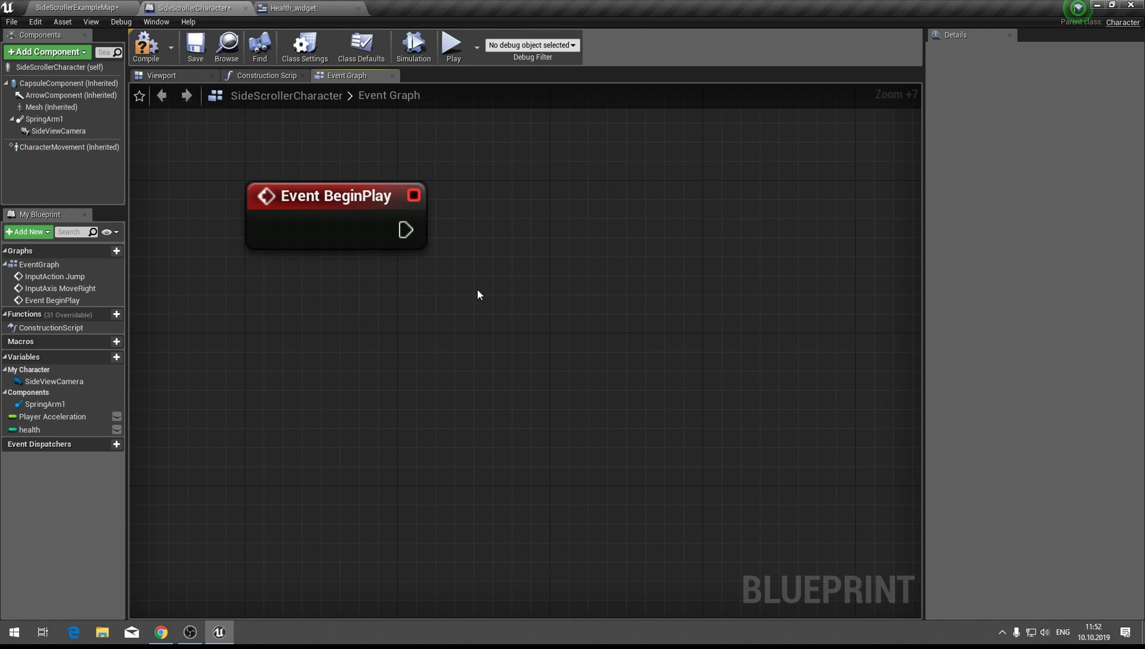
Compile and save the character, then add a Create Widget node to its graph
click(146, 46)
click(195, 46)
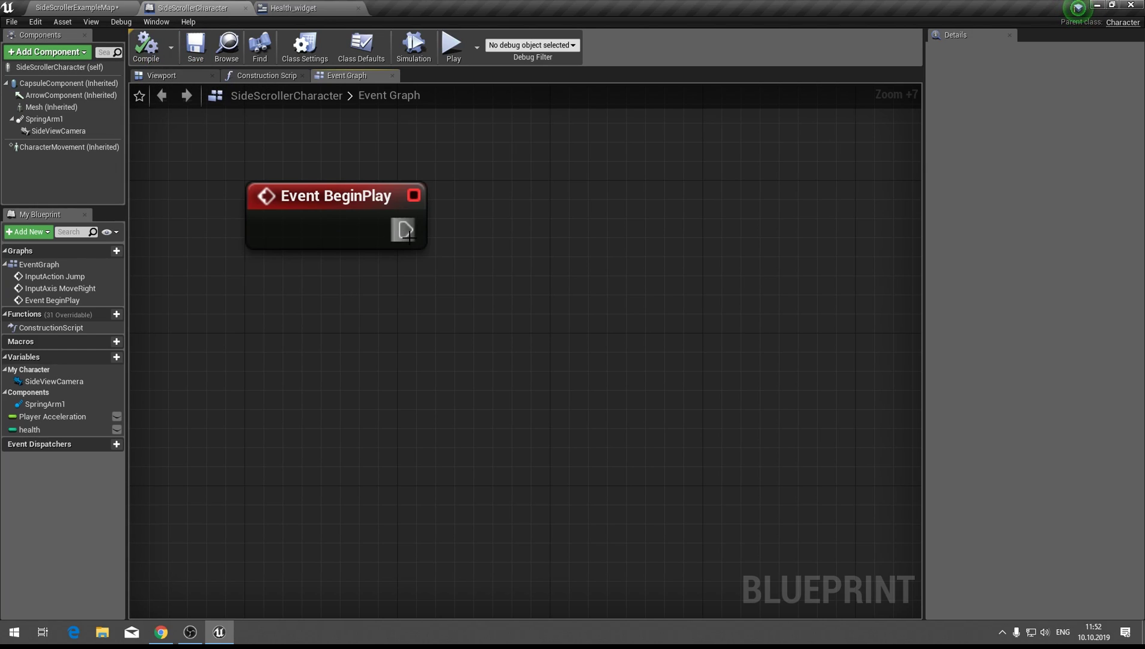
right_click(488, 245)
text(vreat\)
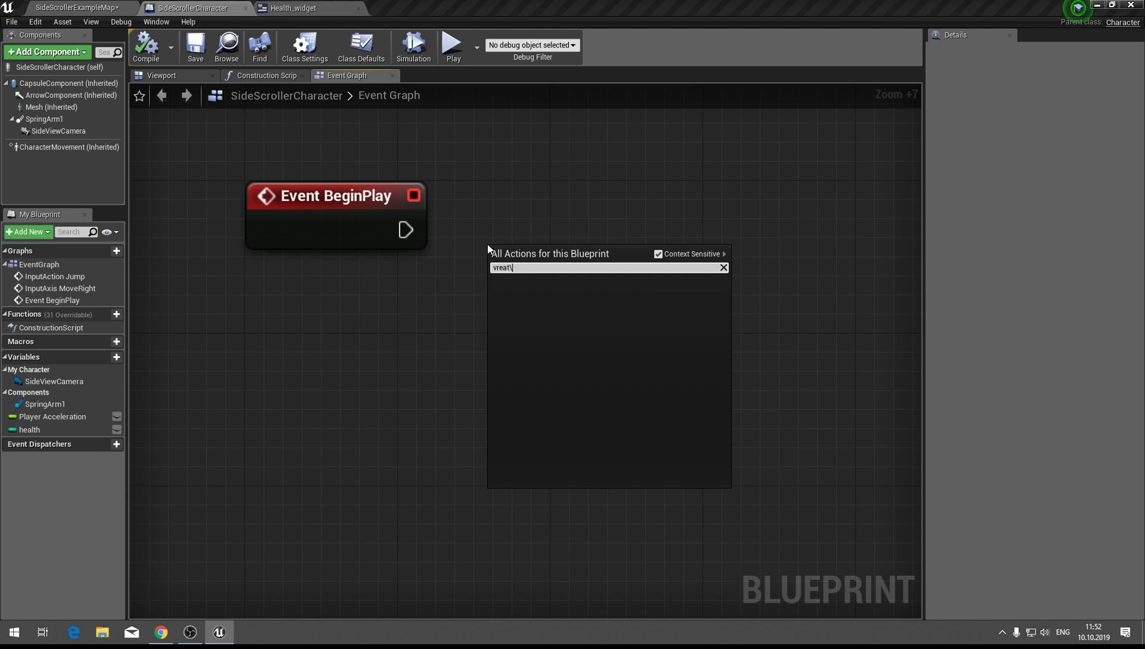
key(BackSpace)
key(BackSpace)
key(BackSpace)
text(create)
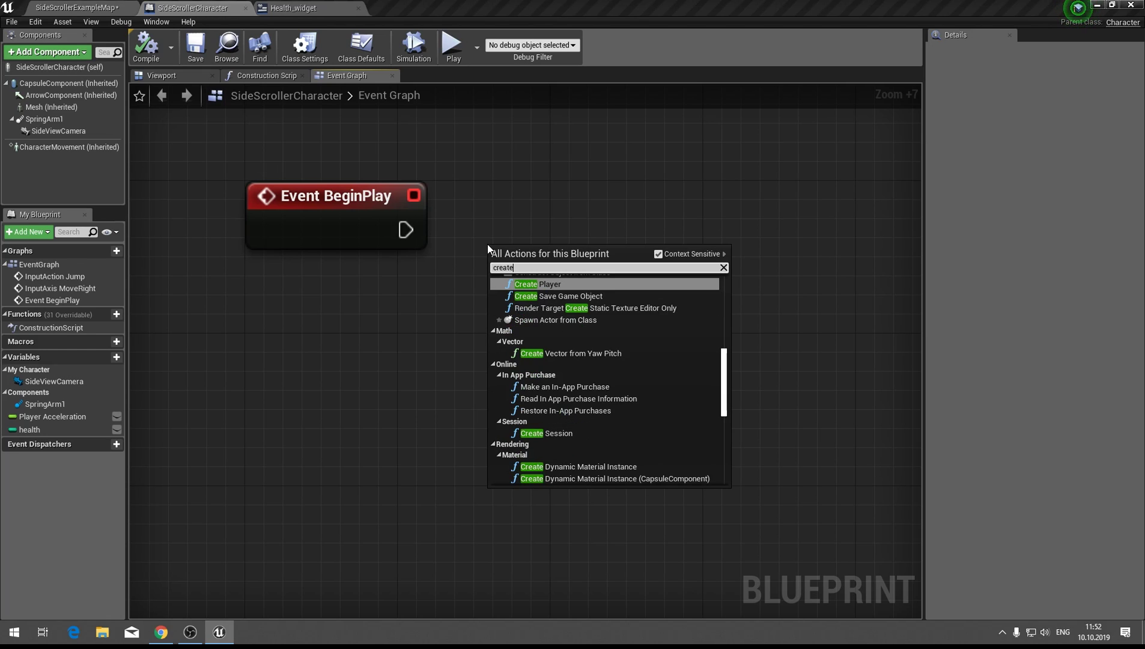
text( widget)
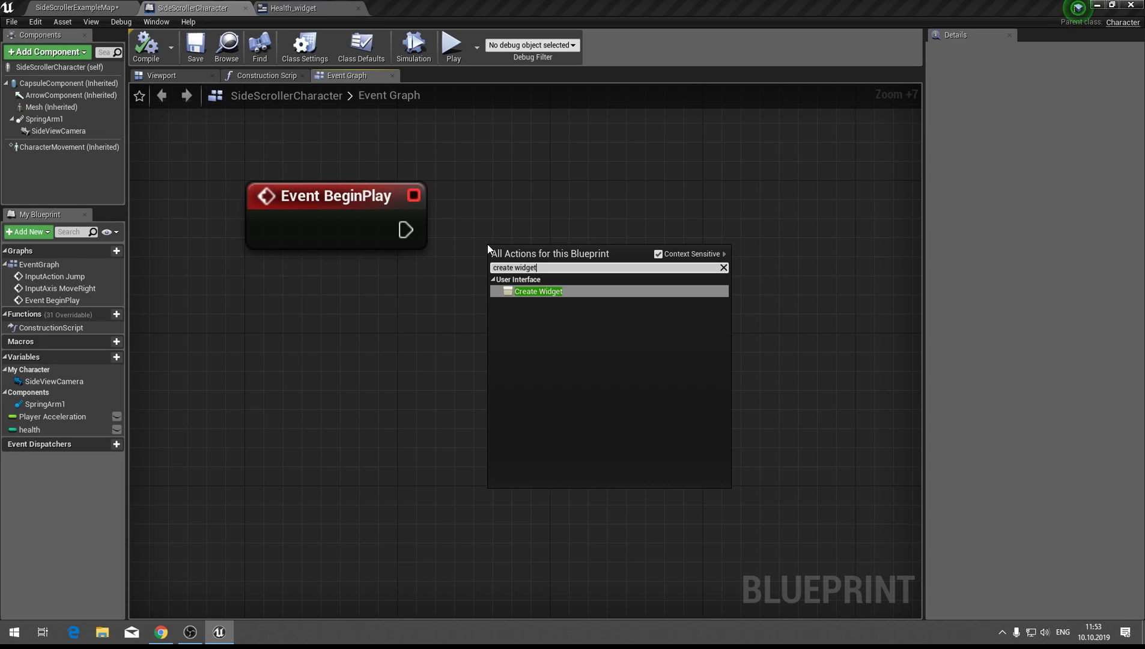
key(BackSpace)
key(BackSpace)
key(BackSpace)
text(CREATE WIDGET)
key(Return)
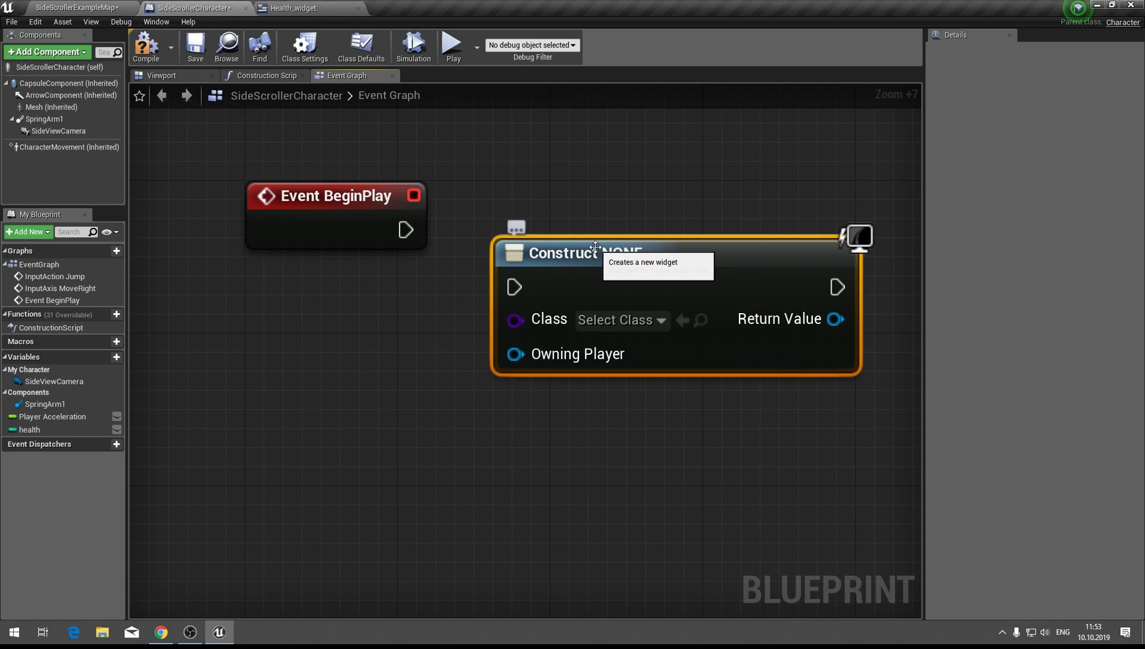
Set Create Widget's class to Health_widget, wire it from Event BeginPlay, and save
click(595, 322)
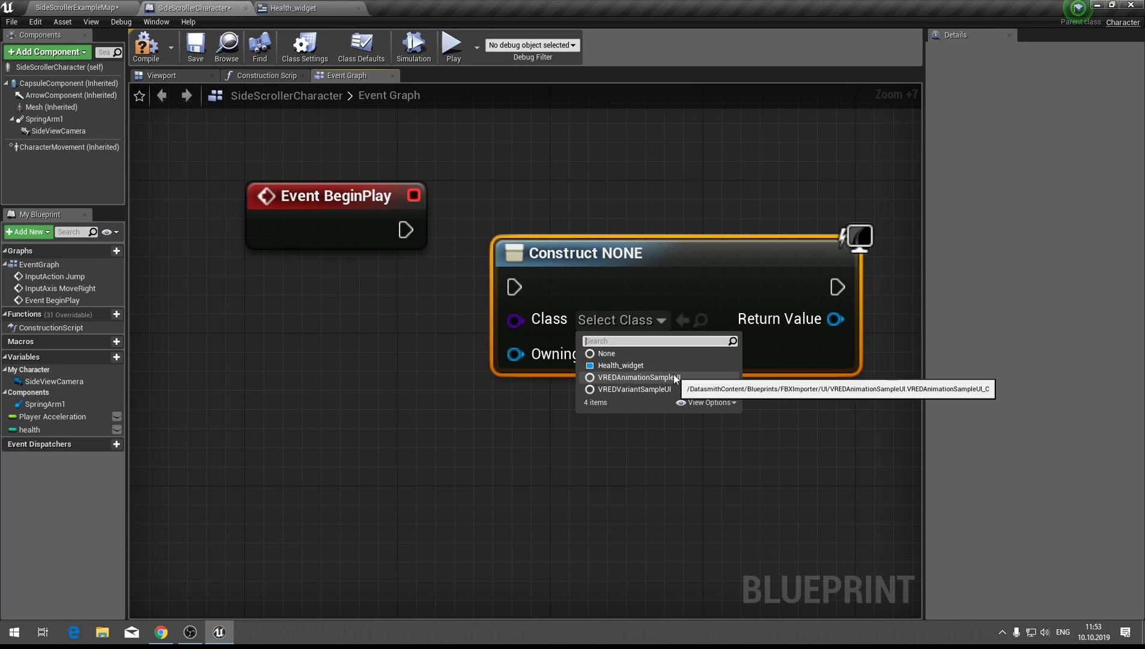
click(634, 372)
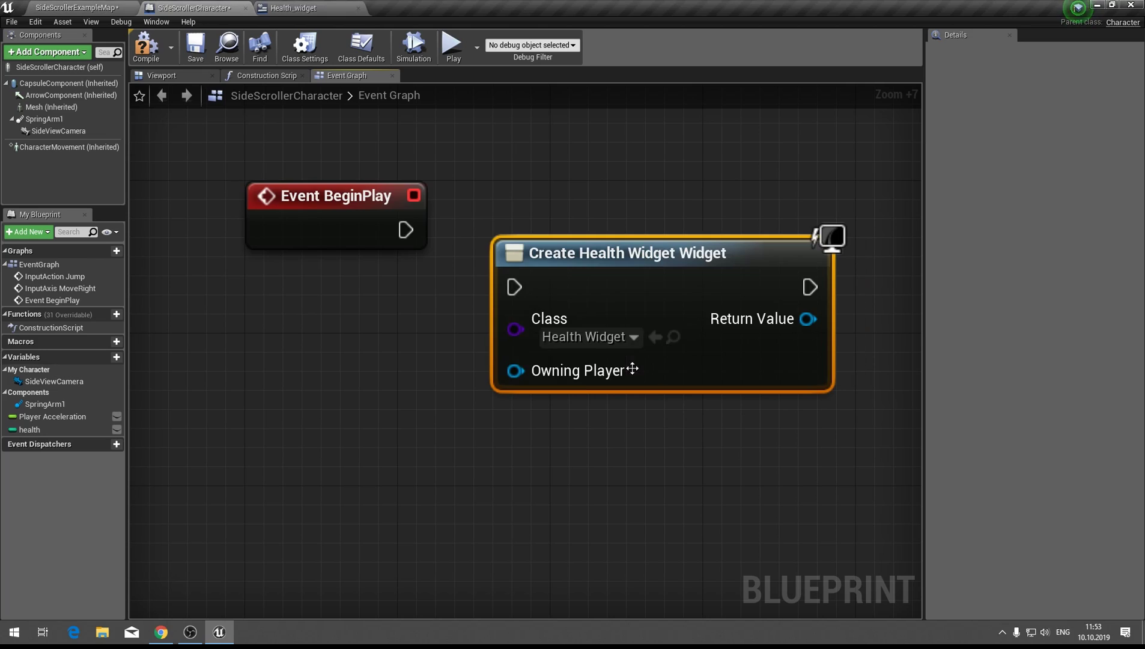
drag(515, 287, 406, 230)
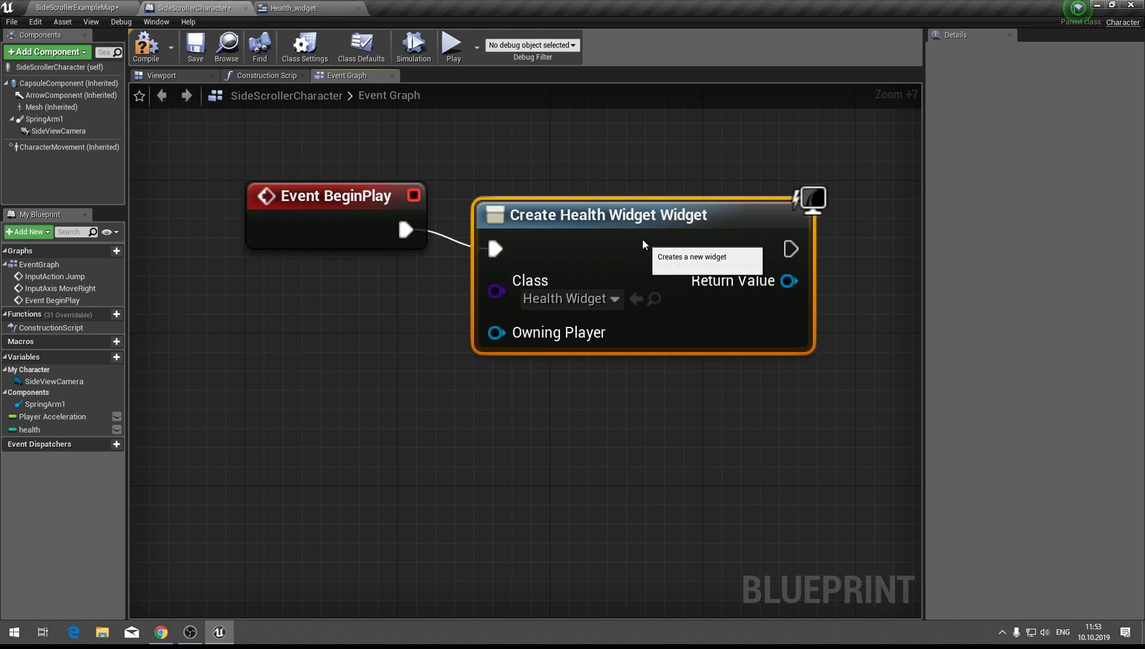
drag(657, 309, 638, 251)
click(190, 49)
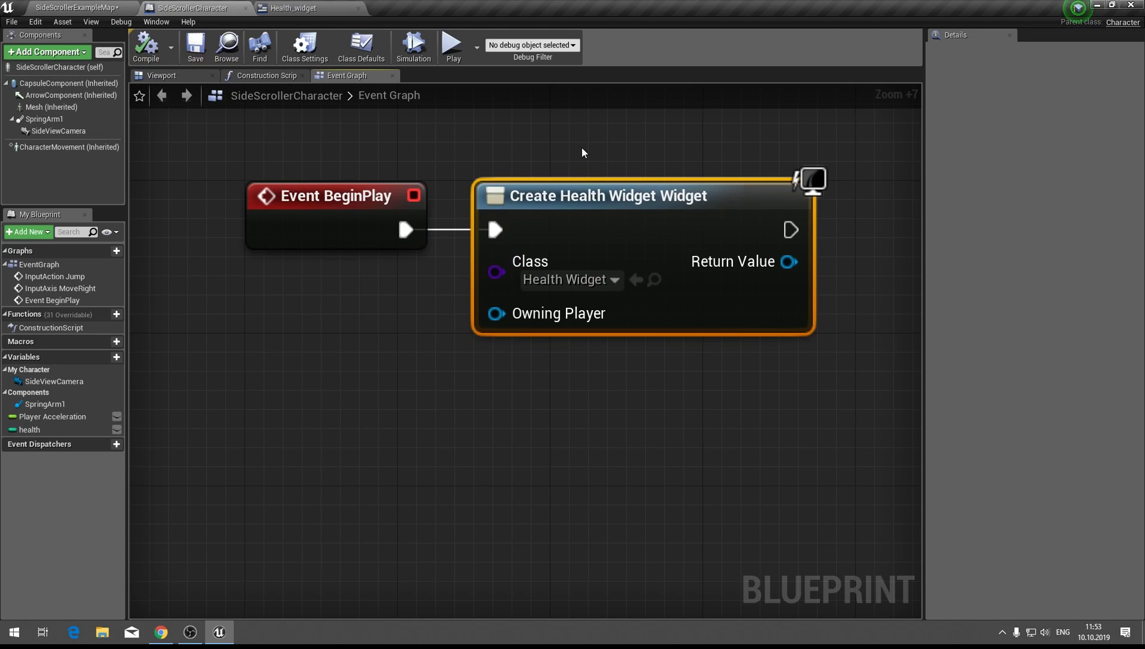
click(580, 280)
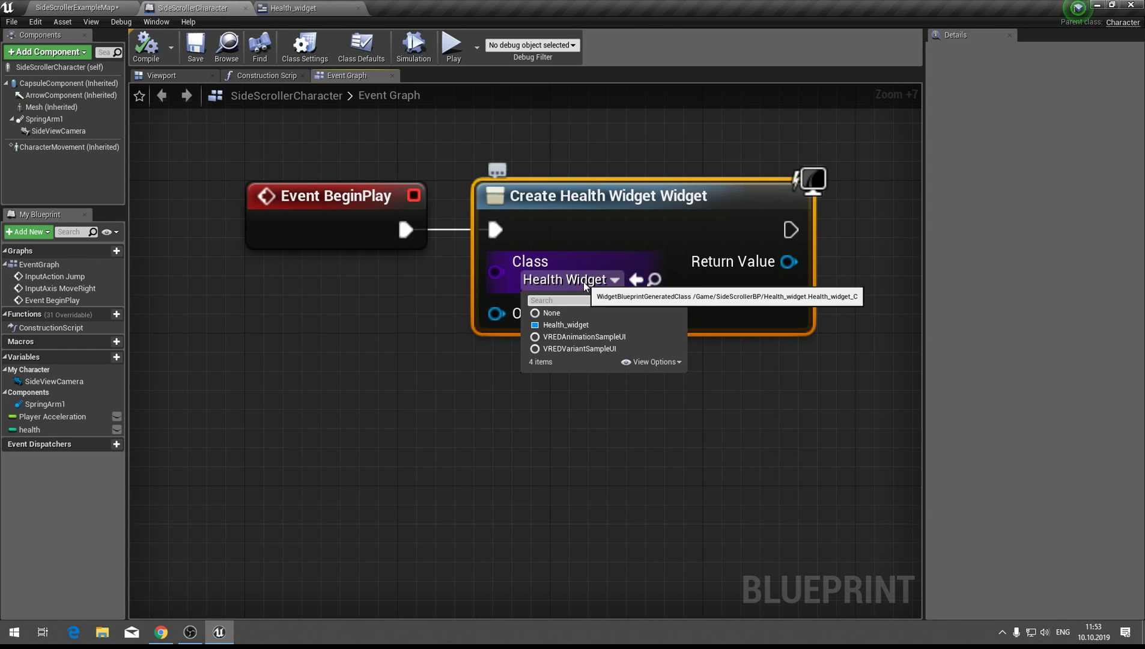
right_drag(649, 191, 551, 165)
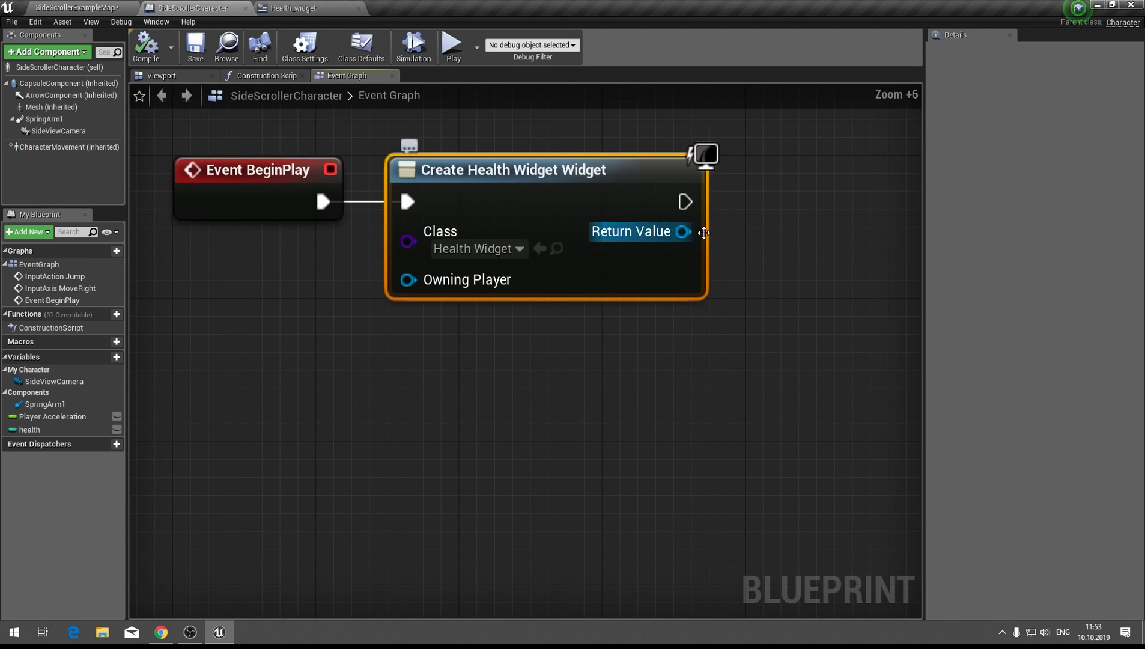
scroll(325, 201, down, 3)
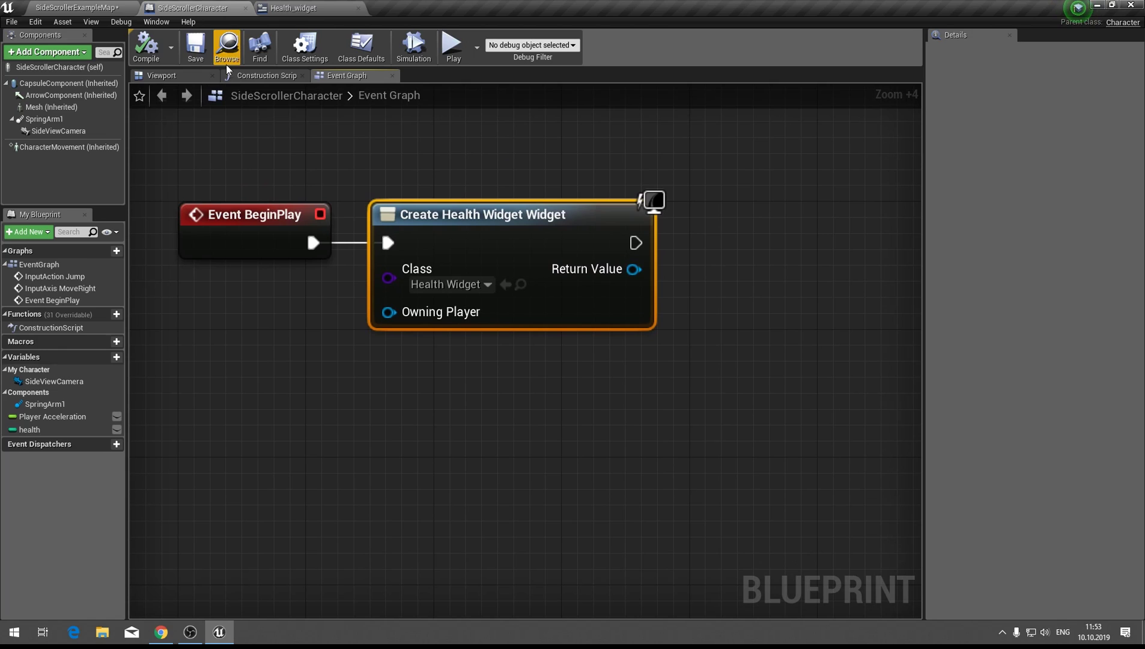
click(117, 8)
Briefly play the level, then stop and return to the character's event graph
click(592, 46)
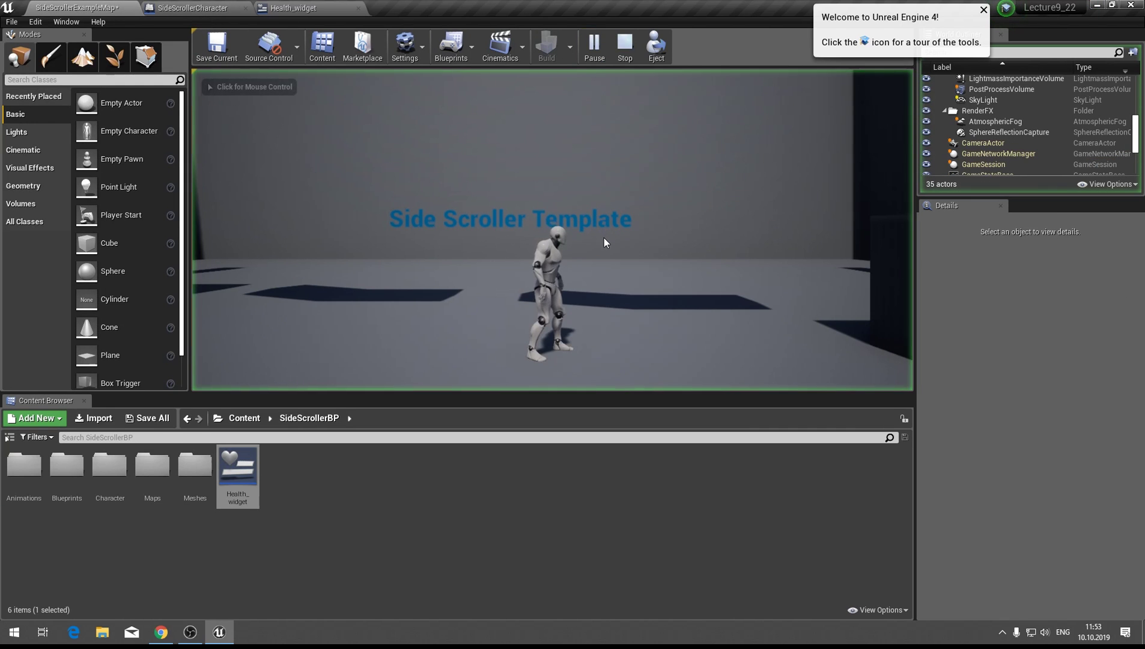
key(Escape)
click(193, 8)
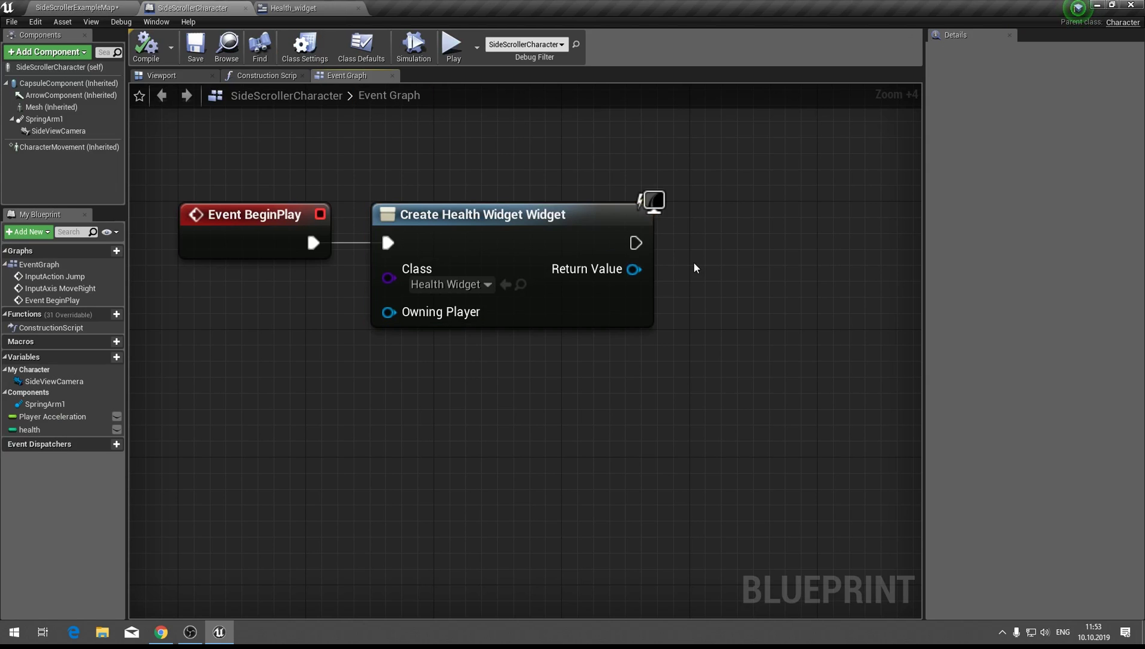
Add an Add to Viewport node after Create Widget, targeting the created widget, and compile
drag(636, 243, 661, 241)
drag(685, 245, 685, 244)
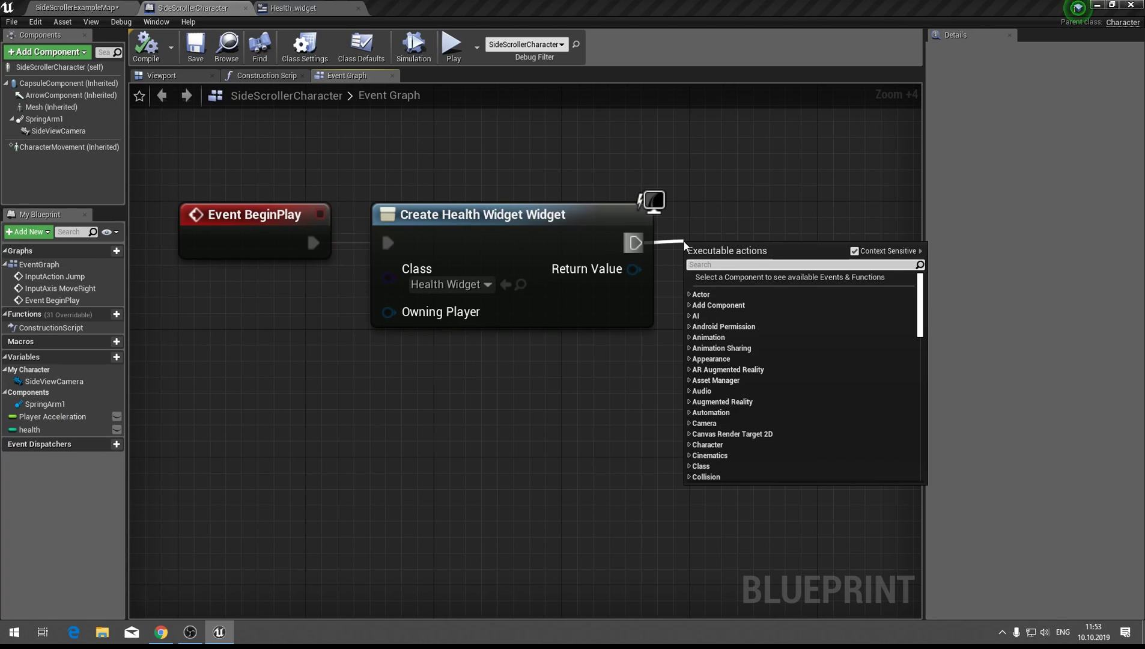
text(add to view)
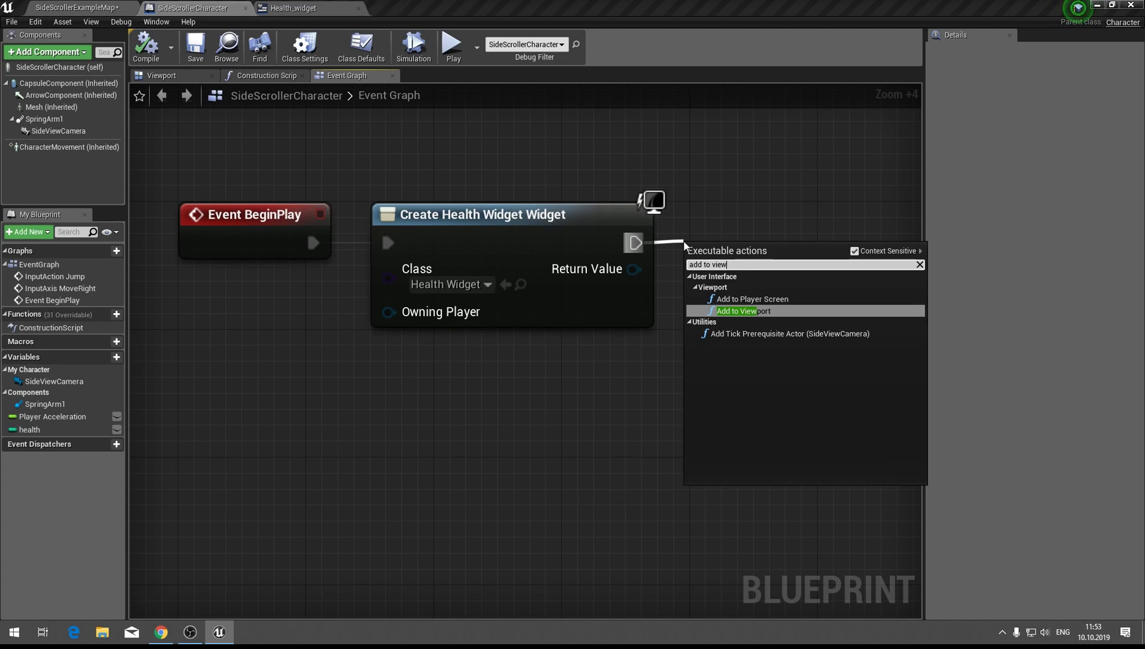
click(700, 290)
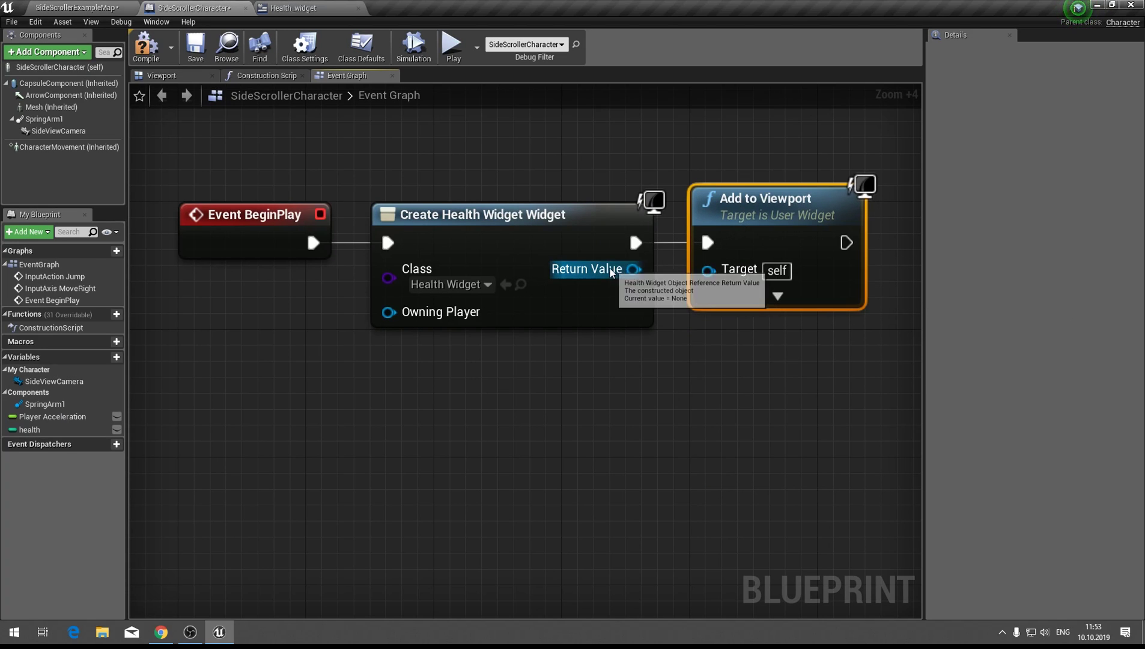
drag(634, 270, 709, 269)
click(161, 58)
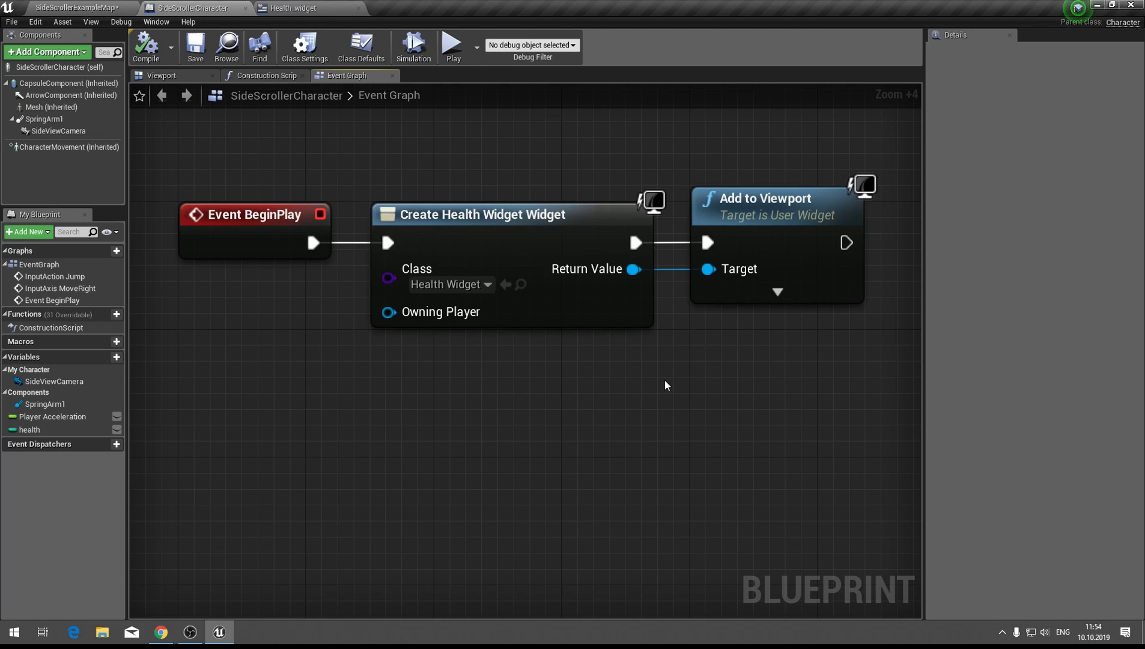
click(78, 7)
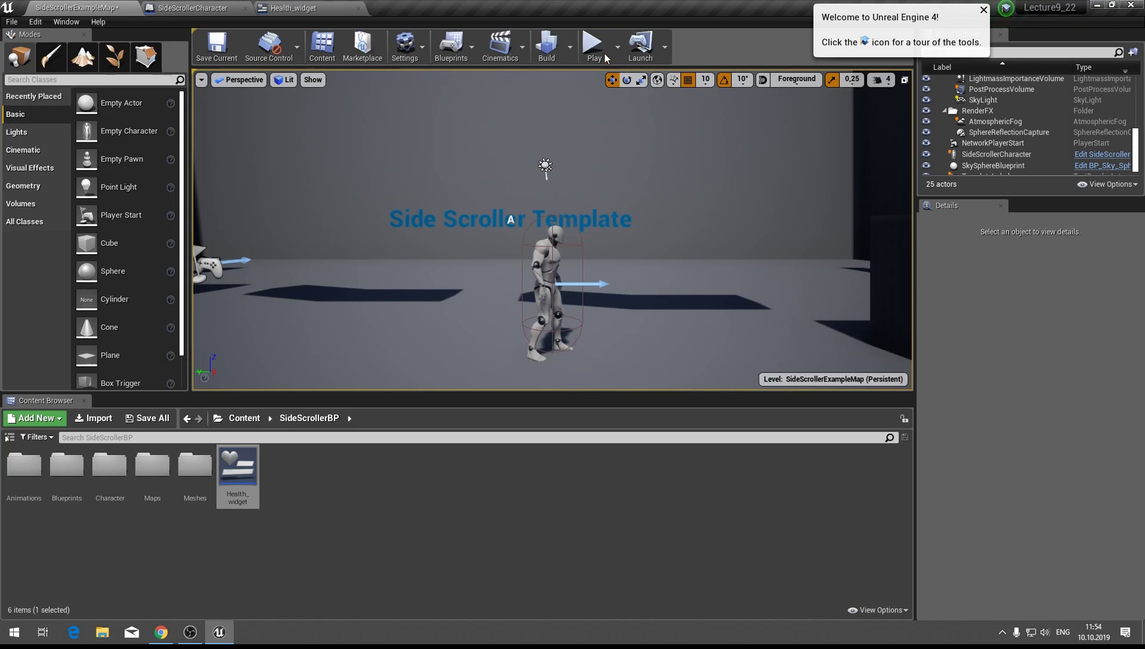
Play-test the level with Shift+F1, stop, and save all modified content
key(shift+F1)
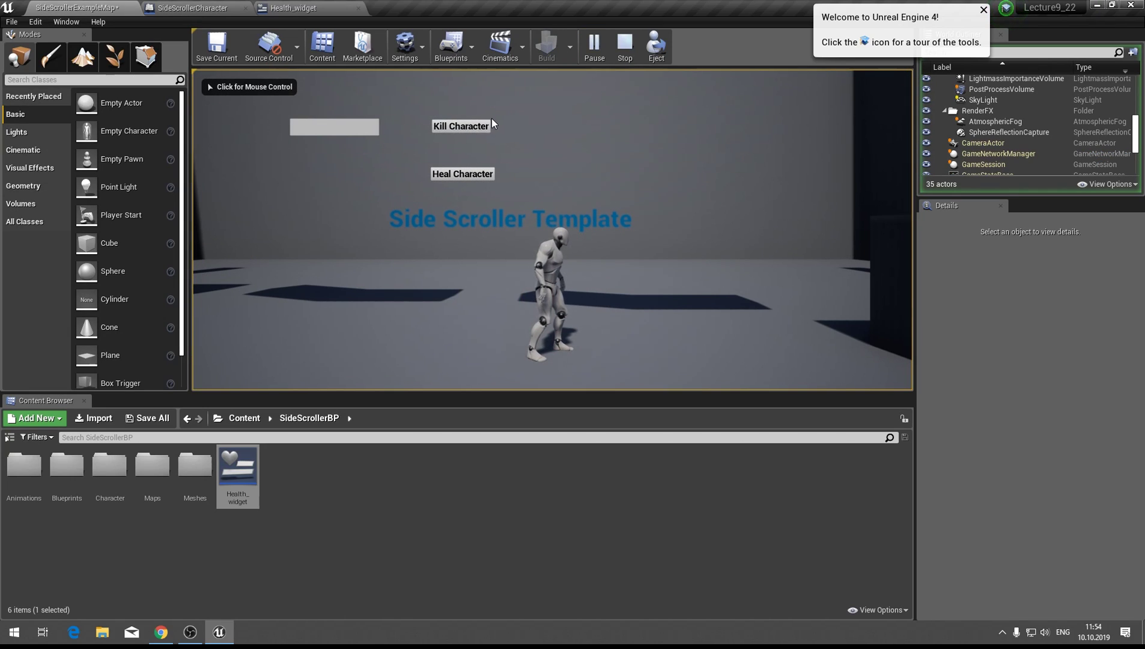
click(625, 48)
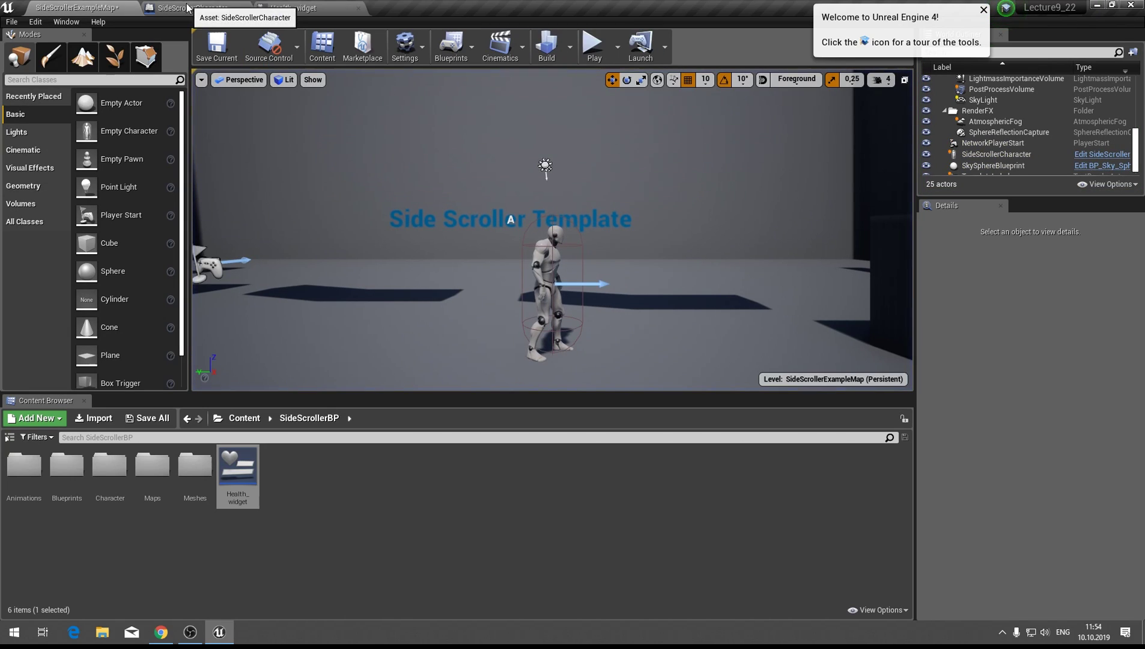
click(150, 418)
click(675, 424)
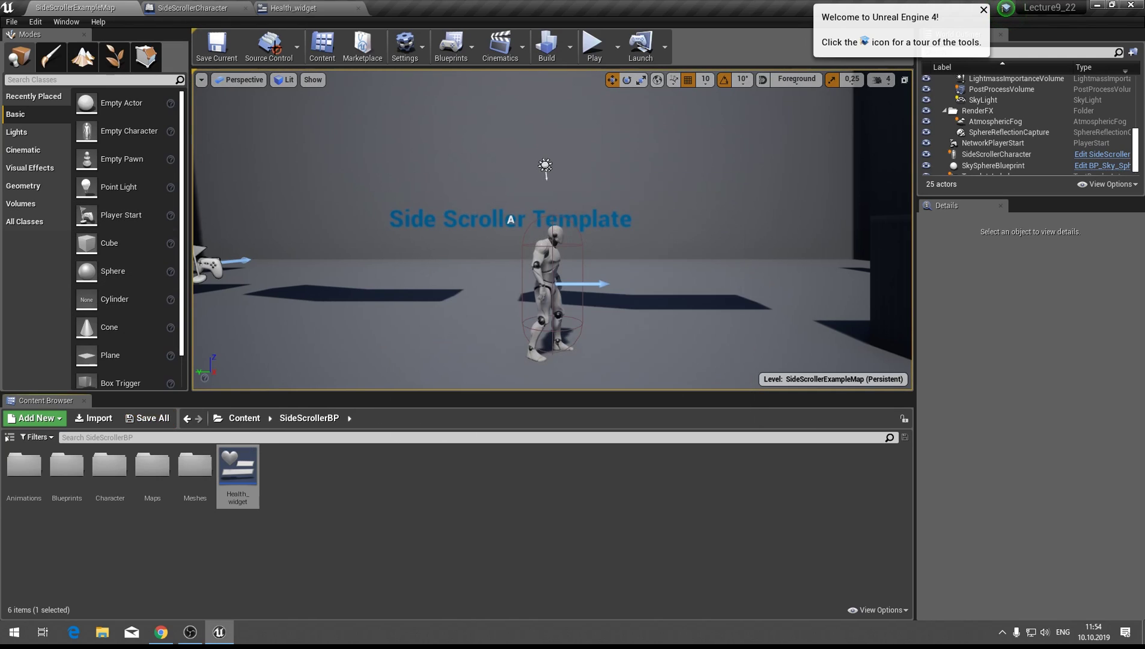
click(289, 7)
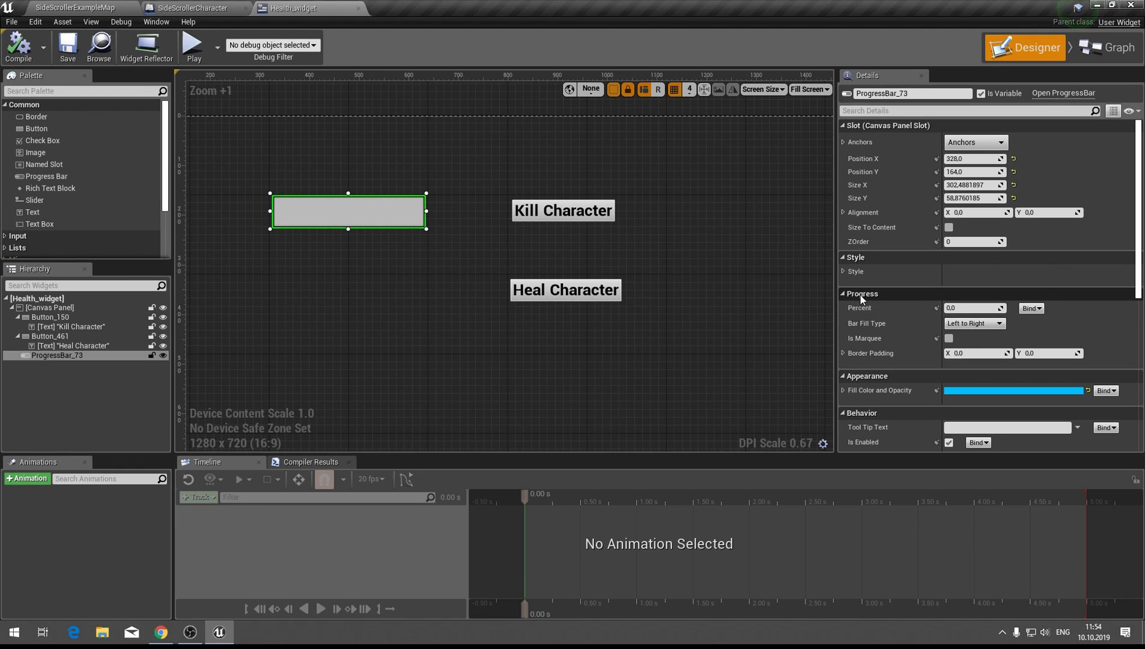
Create a binding for ProgressBar_73's Percent, generating the GetPercent_0 function
click(1032, 309)
drag(973, 308, 964, 308)
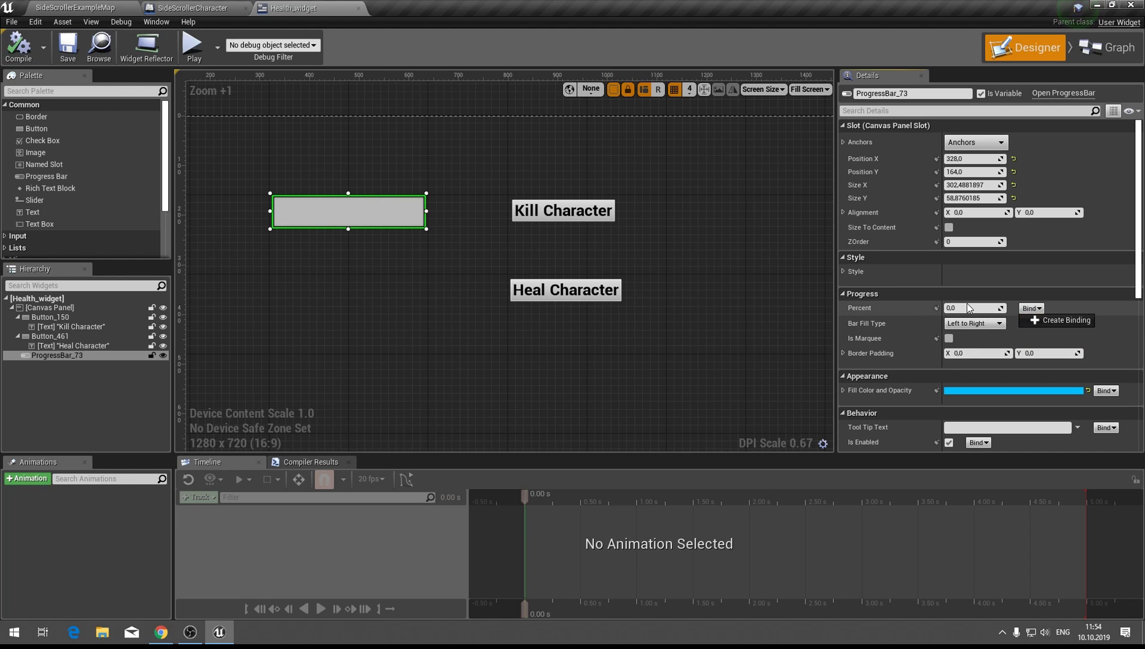
click(1032, 309)
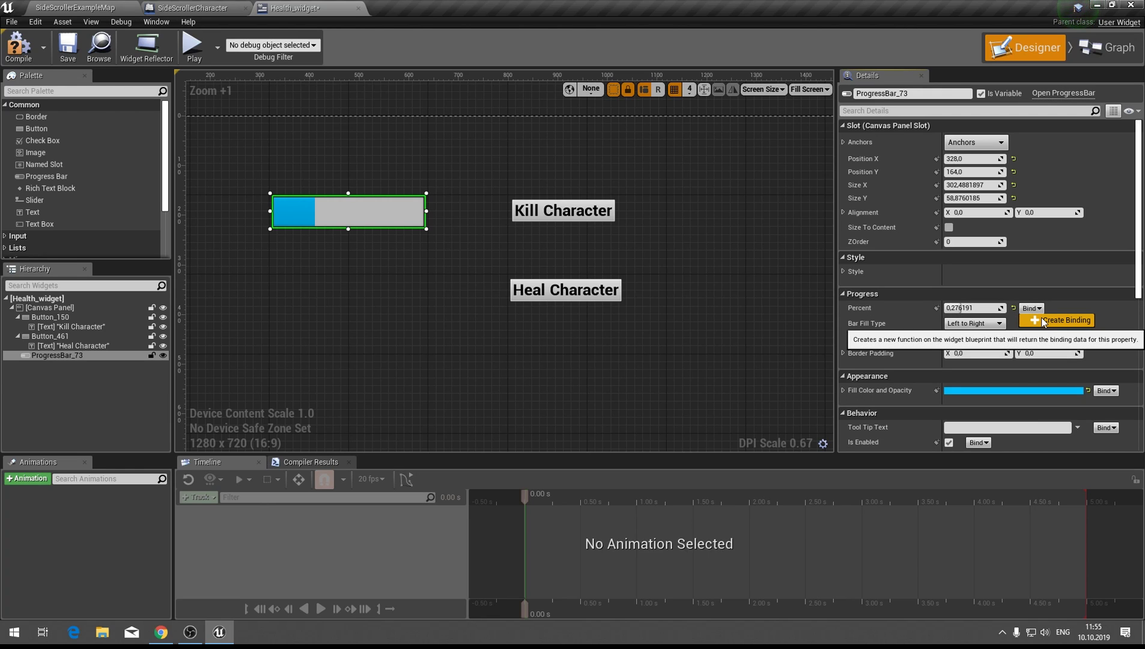
click(1045, 320)
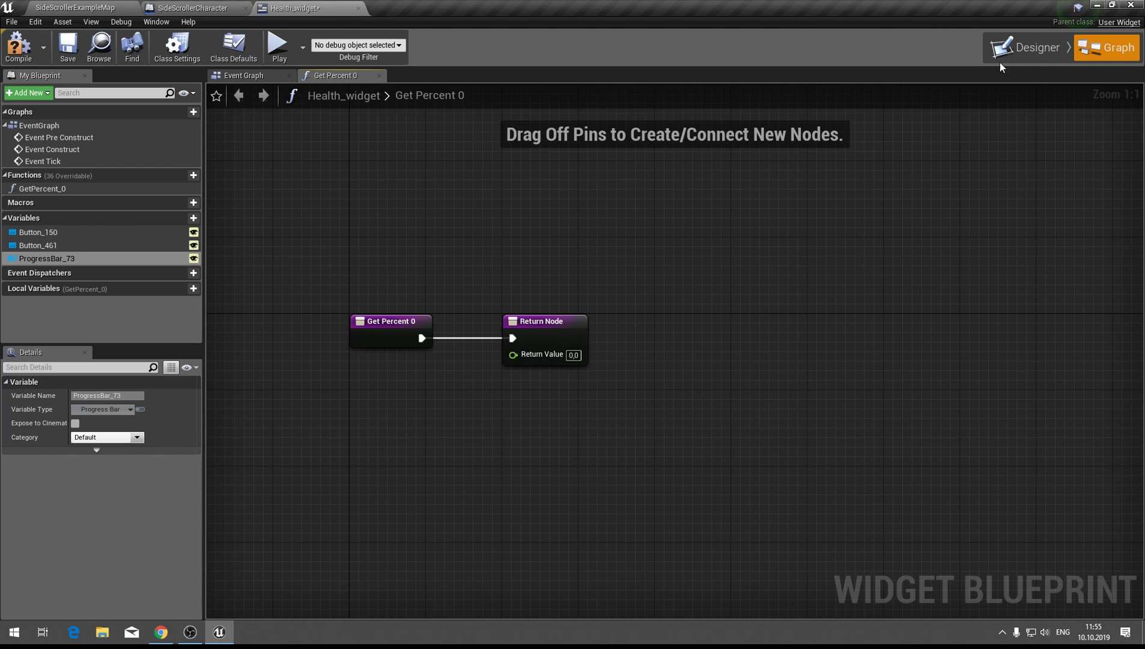
Open the Get Percent 0 graph and move its Return Node to the right
click(1026, 47)
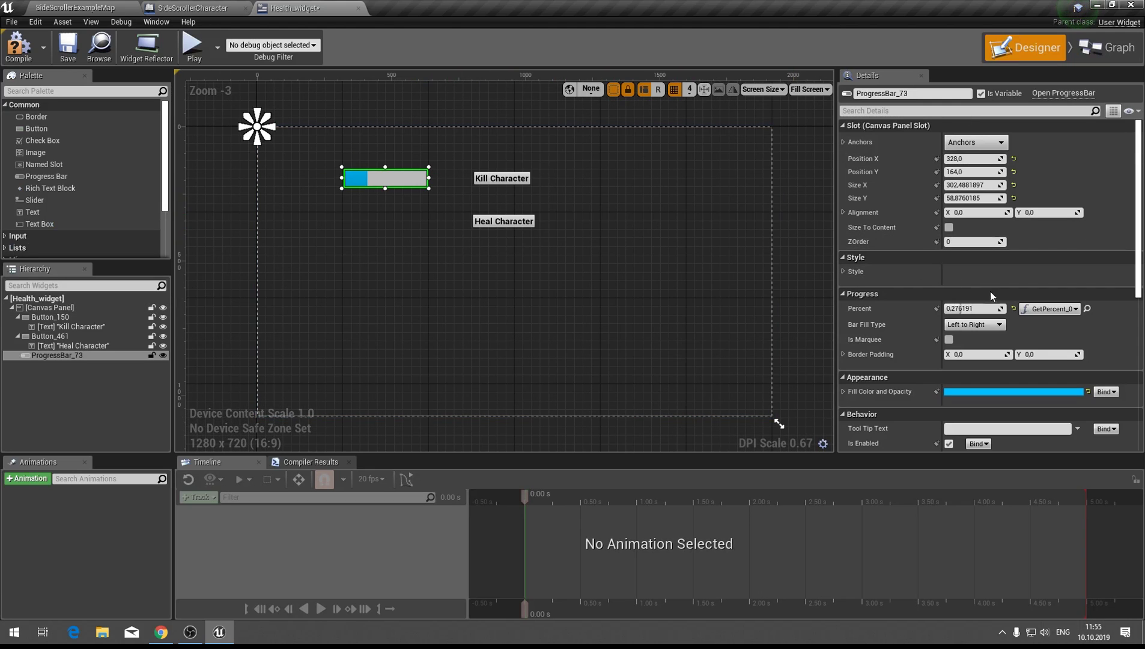
click(1073, 309)
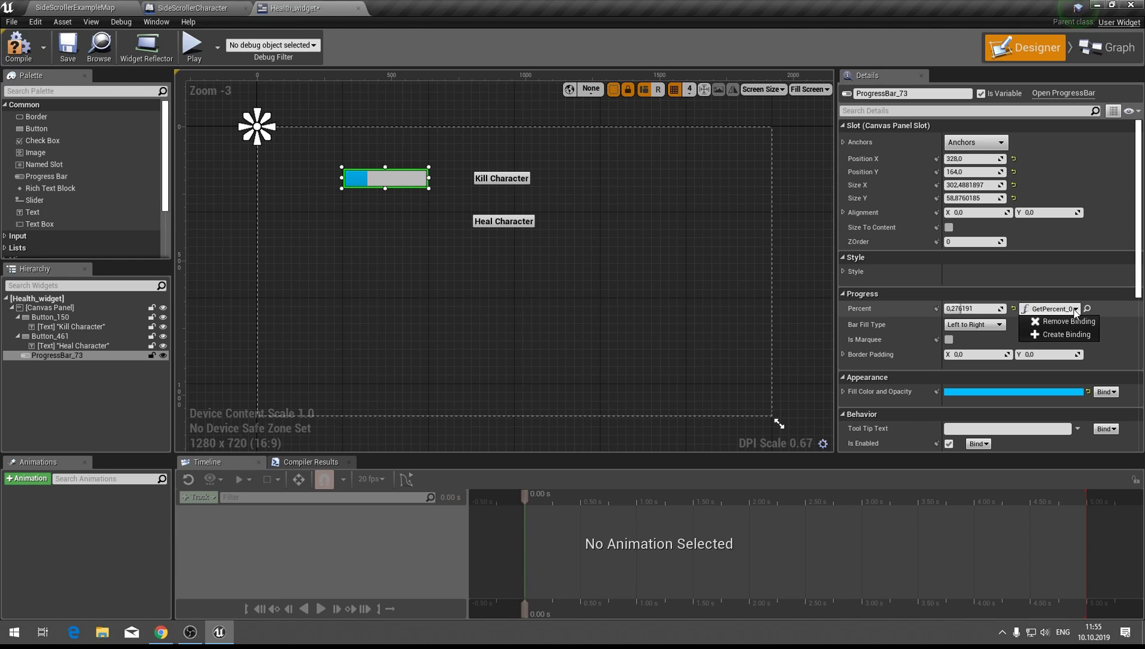
click(1088, 45)
drag(530, 351, 790, 349)
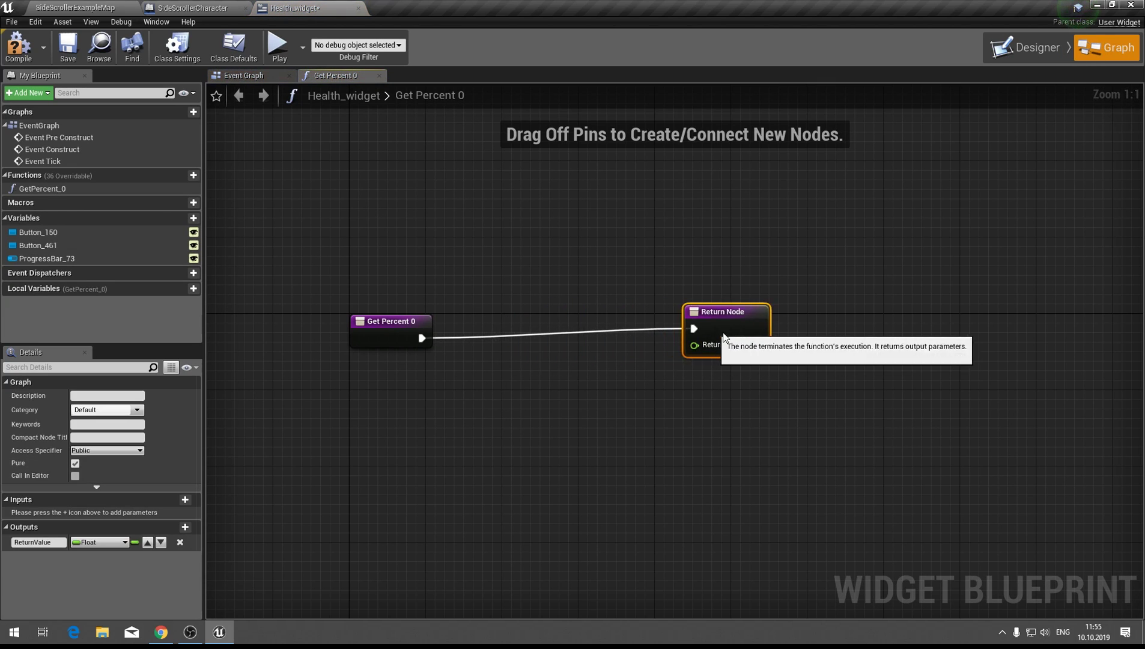
scroll(498, 390, up, 5)
scroll(862, 363, up, 2)
scroll(962, 336, down, 3)
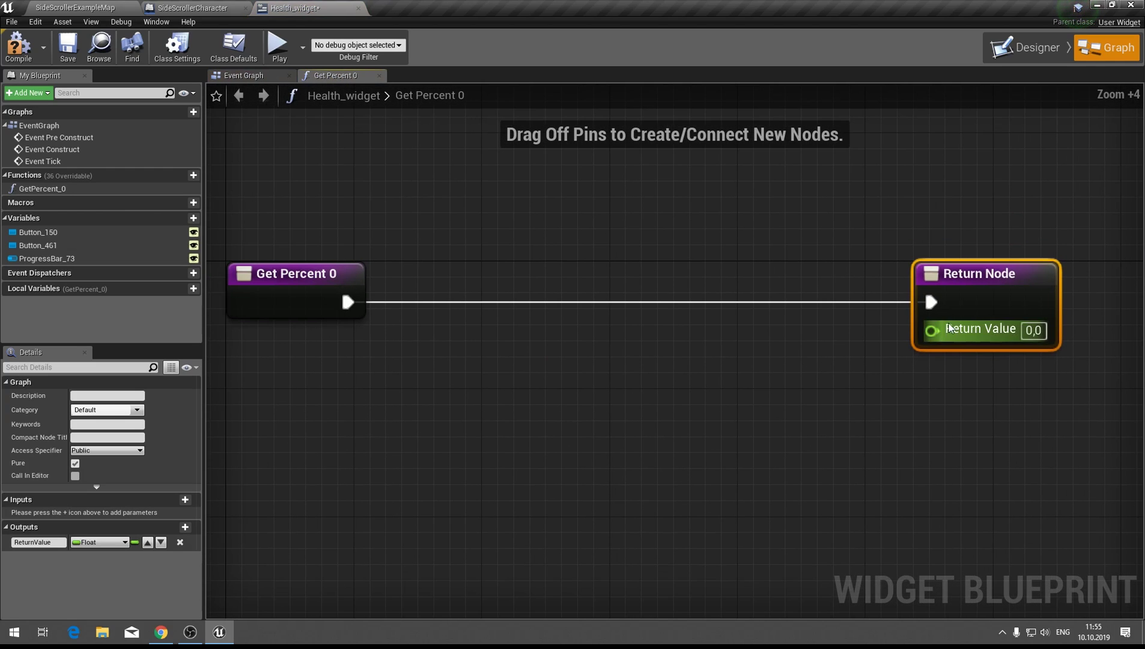
Set the function's return value to 0,2 and play to preview the bar
click(1035, 331)
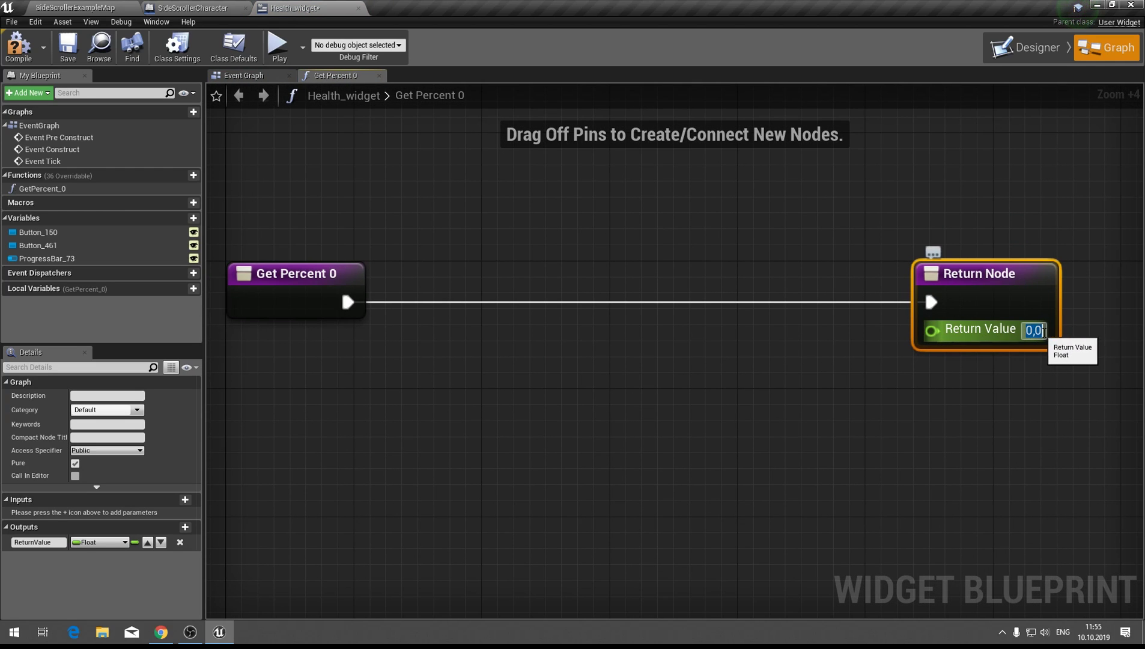
text(0,2)
key(Return)
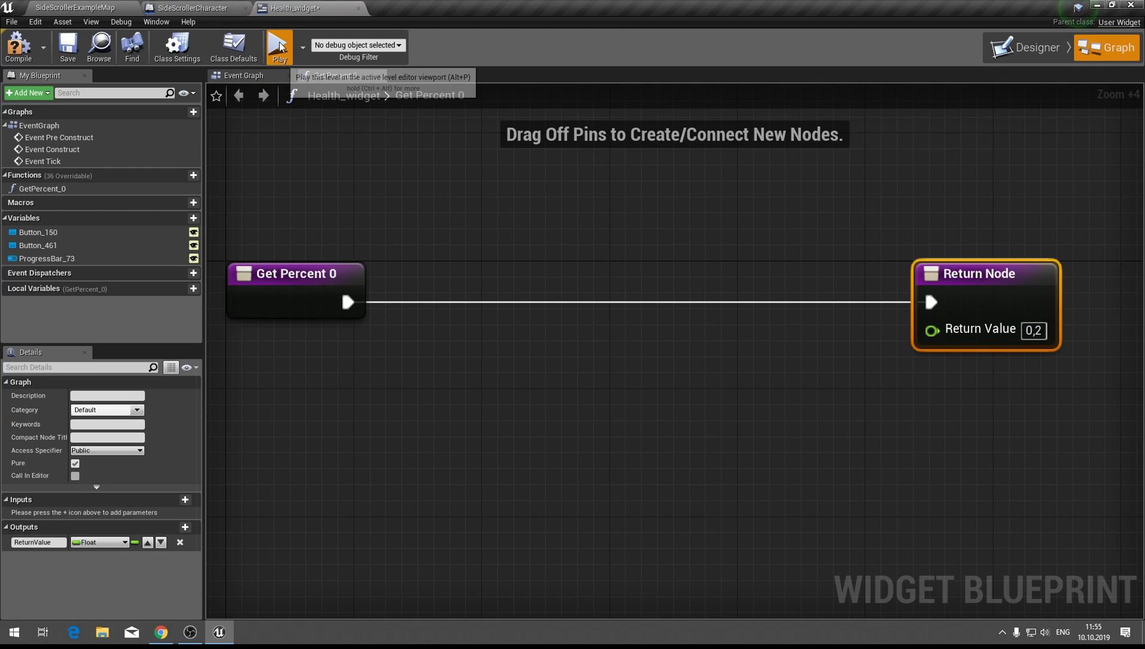
click(278, 45)
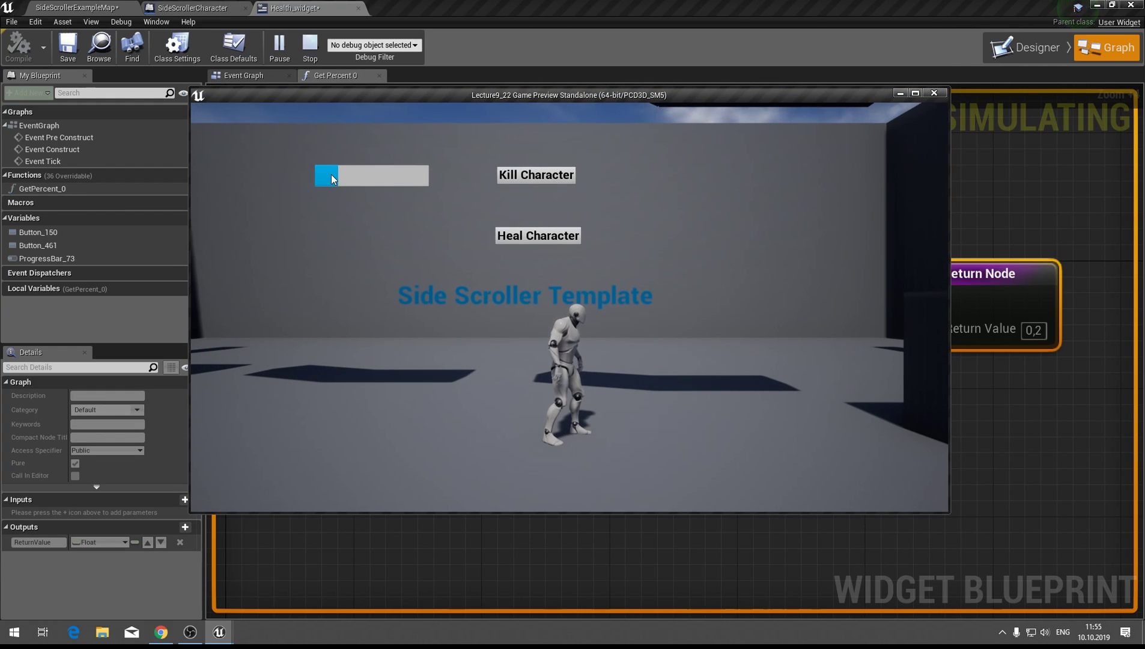
key(Escape)
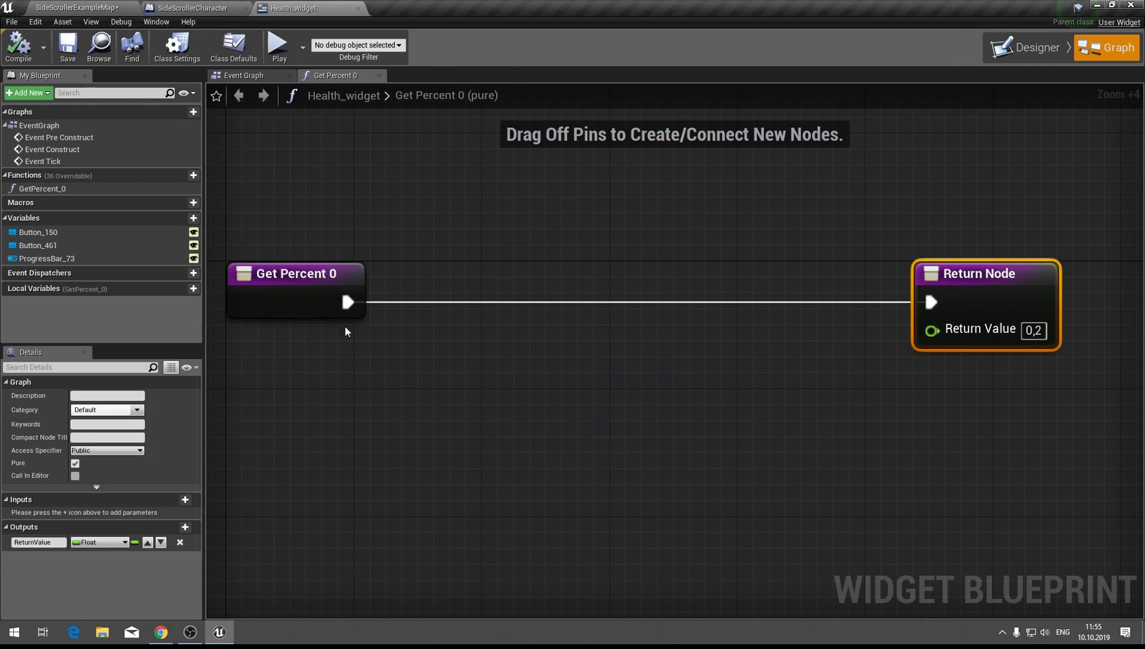
Add Get Player Character and a Cast To SideScrollerCharacter node fed by it
right_drag(265, 382, 346, 324)
scroll(346, 328, down, 1)
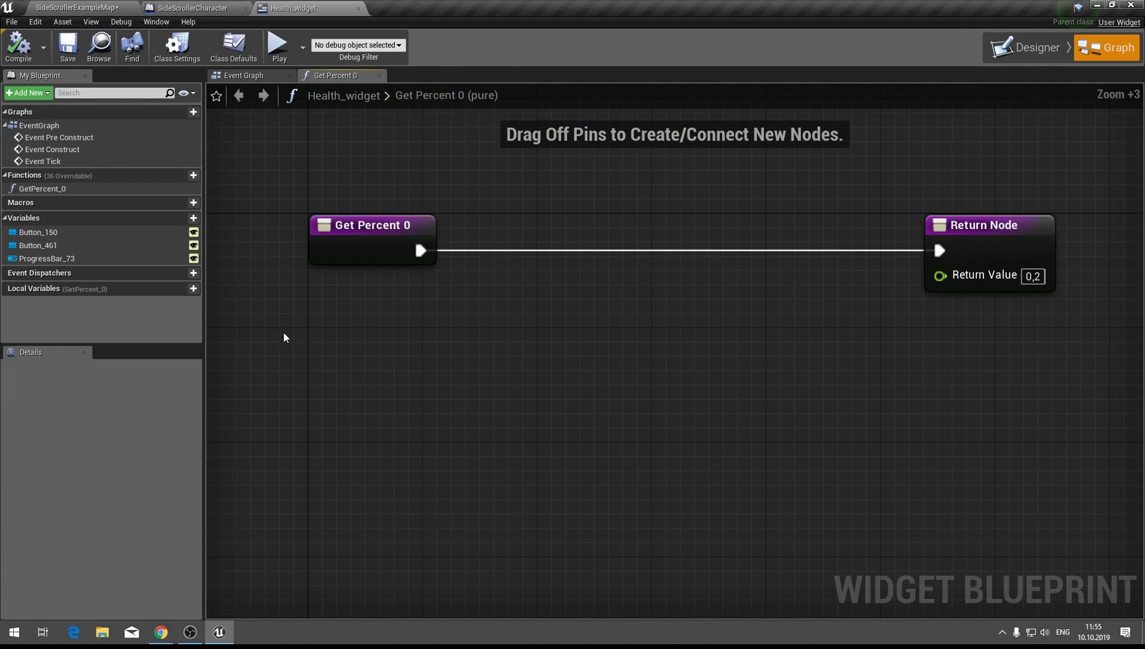
right_click(314, 341)
text(get player )
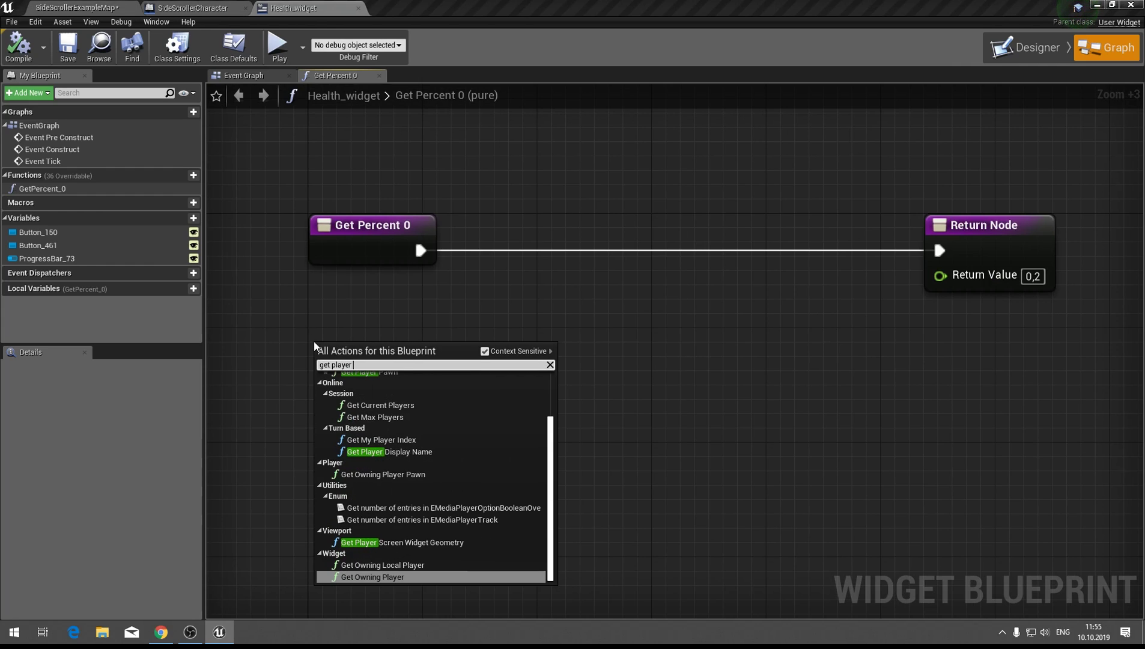
text(character)
key(Return)
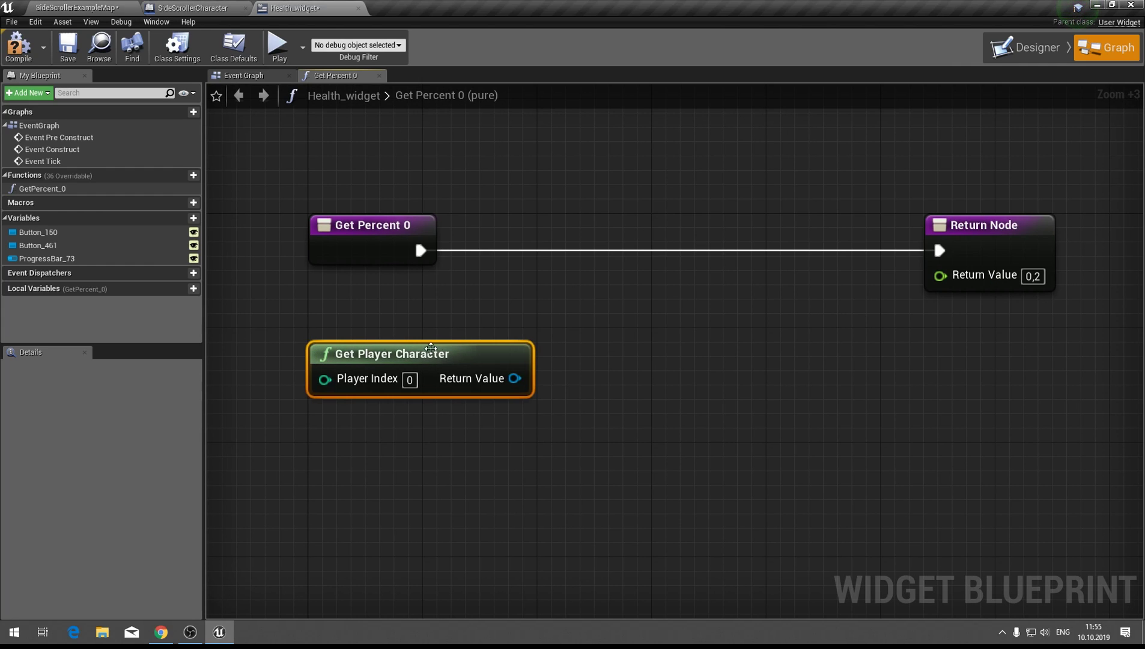
drag(503, 377, 577, 281)
text(cast to side)
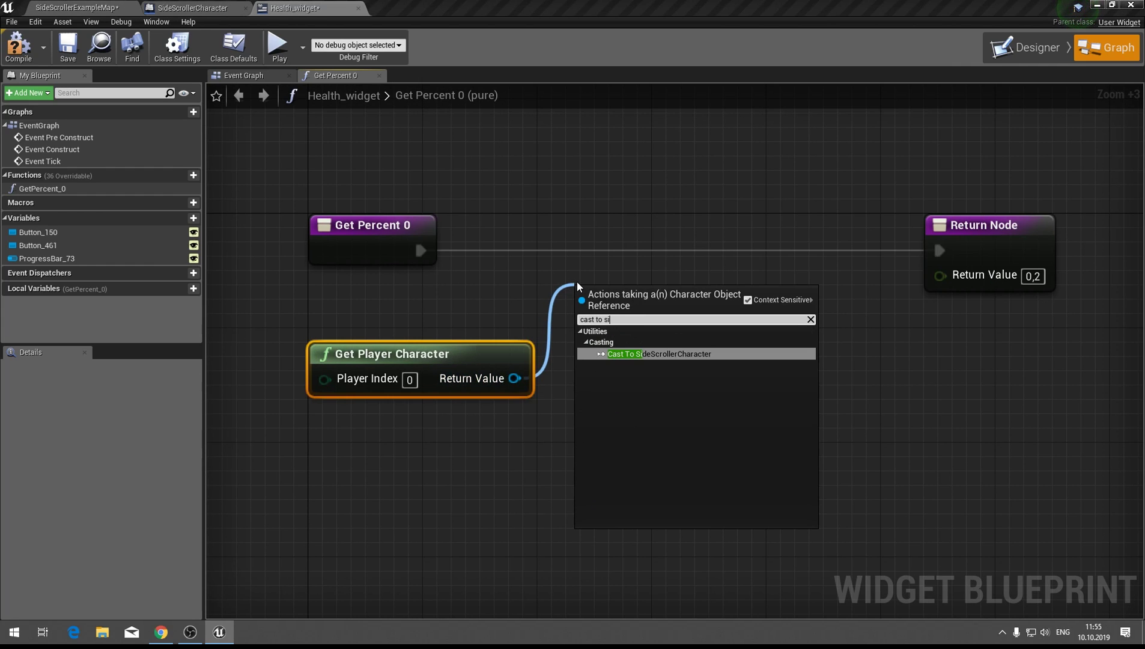
key(Return)
Route Get Percent 0's execution into the cast, arrange nodes, then compile and save
drag(644, 295, 601, 223)
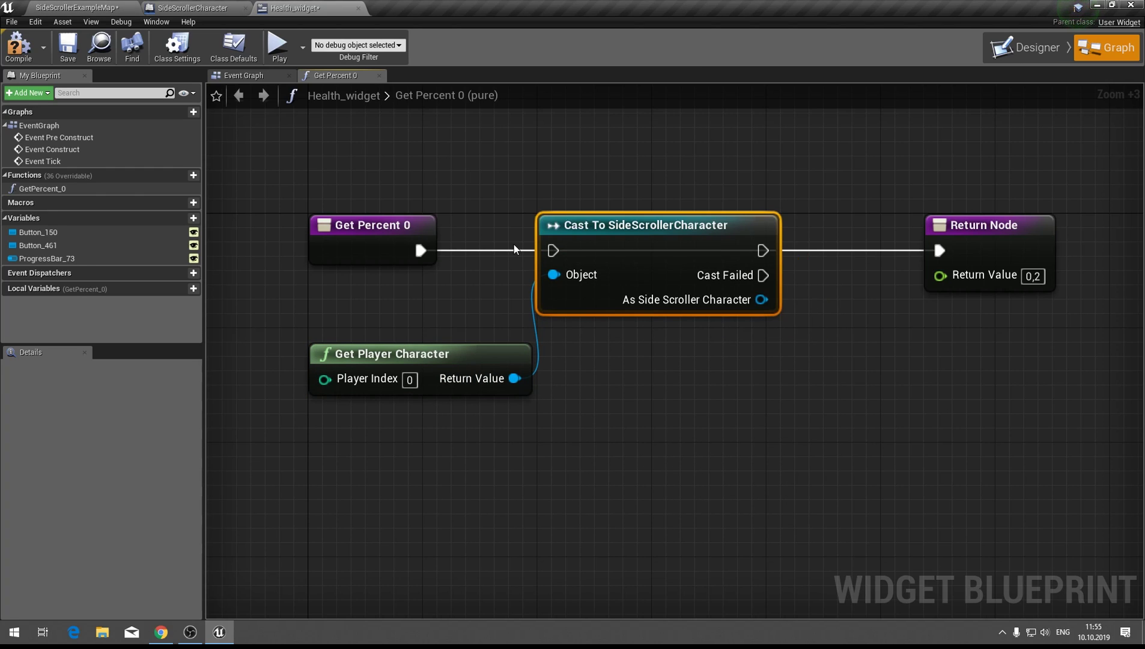
drag(412, 253, 553, 250)
drag(599, 244, 542, 244)
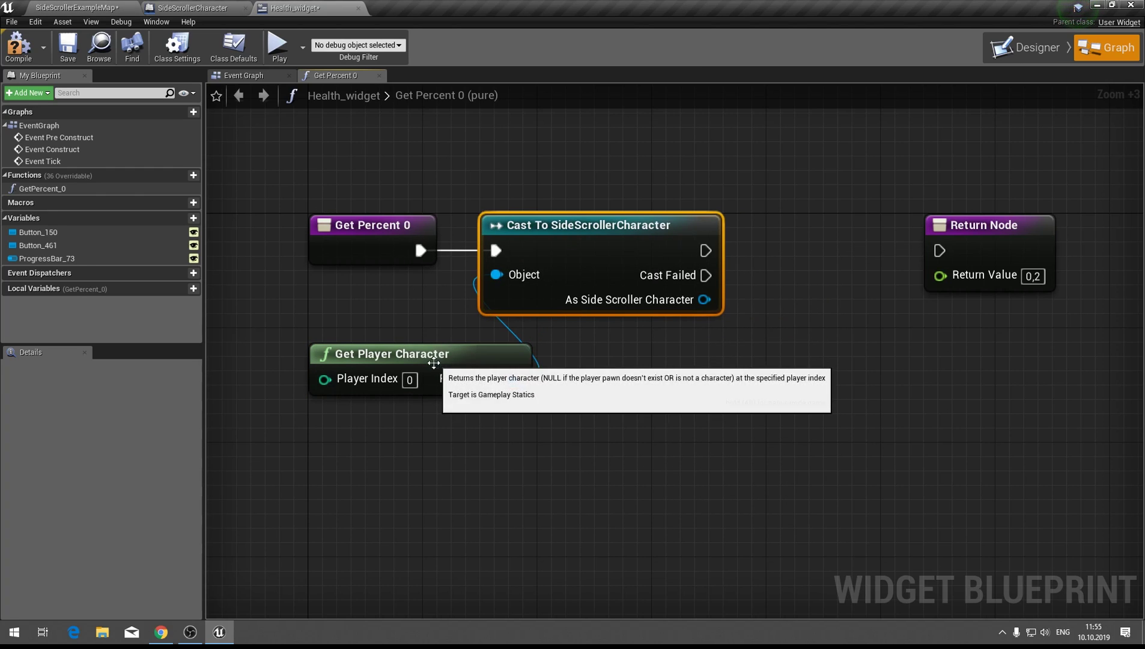
drag(432, 359, 330, 330)
click(18, 47)
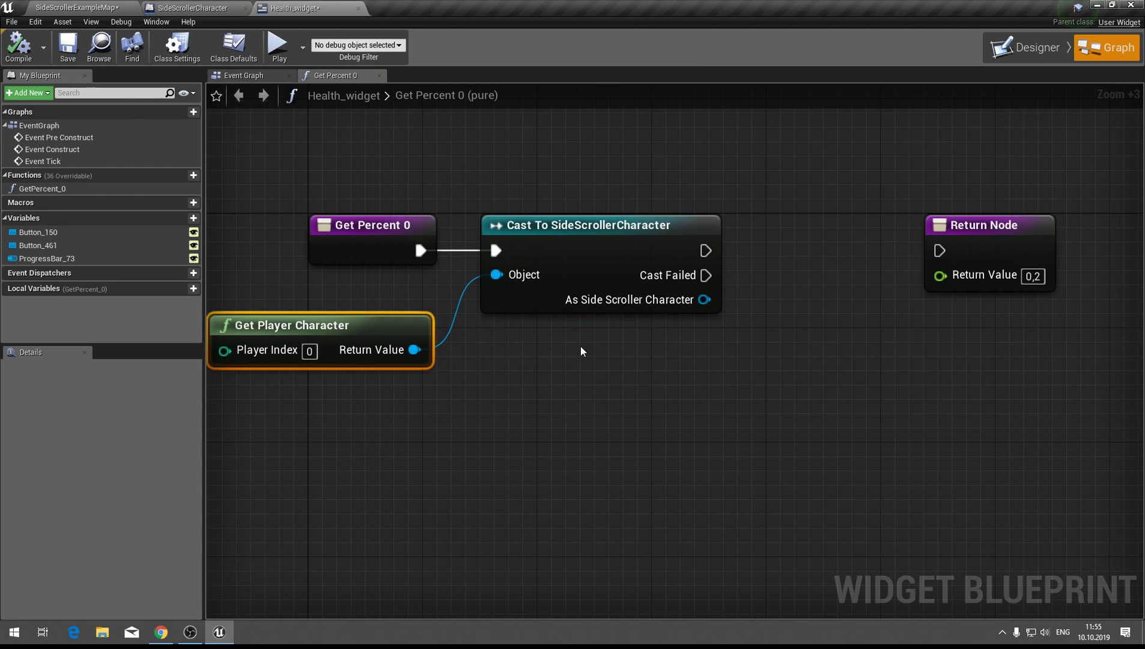
mouse_move(580, 346)
right_down()
mouse_move(564, 355)
mouse_move(595, 382)
right_up()
click(565, 357)
click(68, 48)
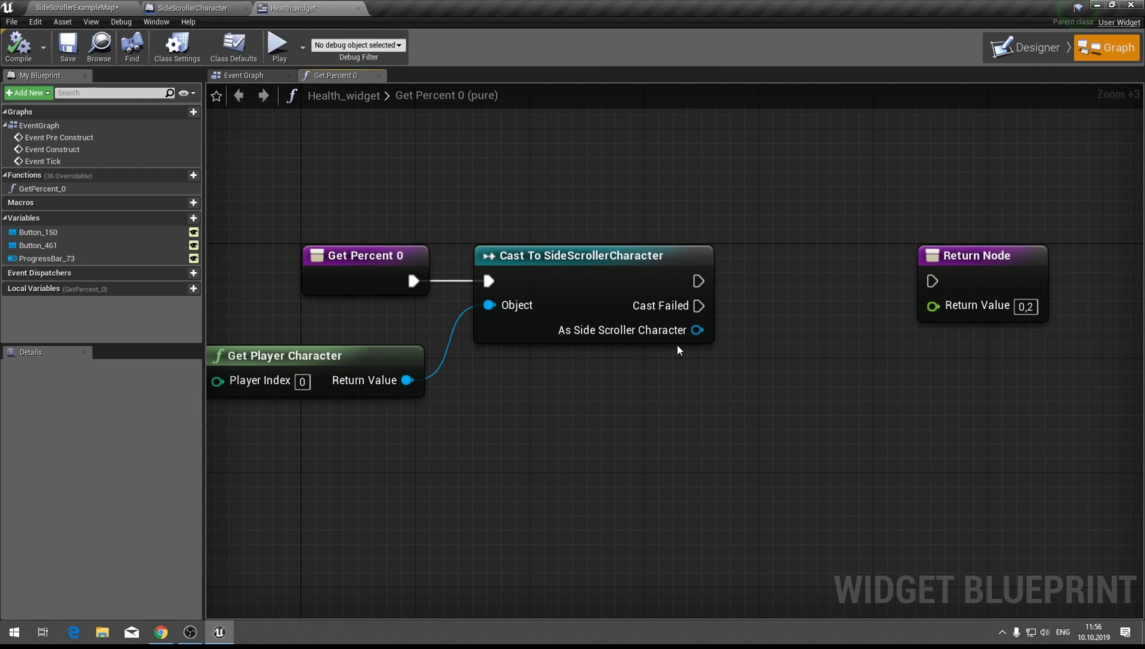
Return the cast character's Health from the function, running the return after the cast
drag(696, 330, 715, 395)
text(get hea)
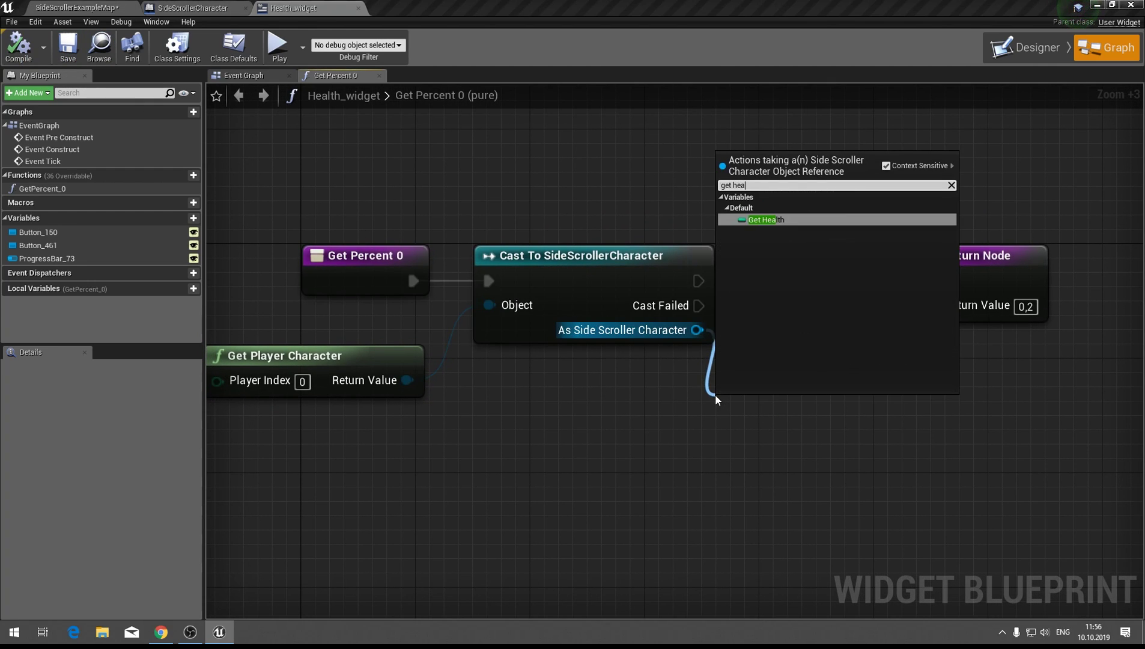
text(lth)
key(Return)
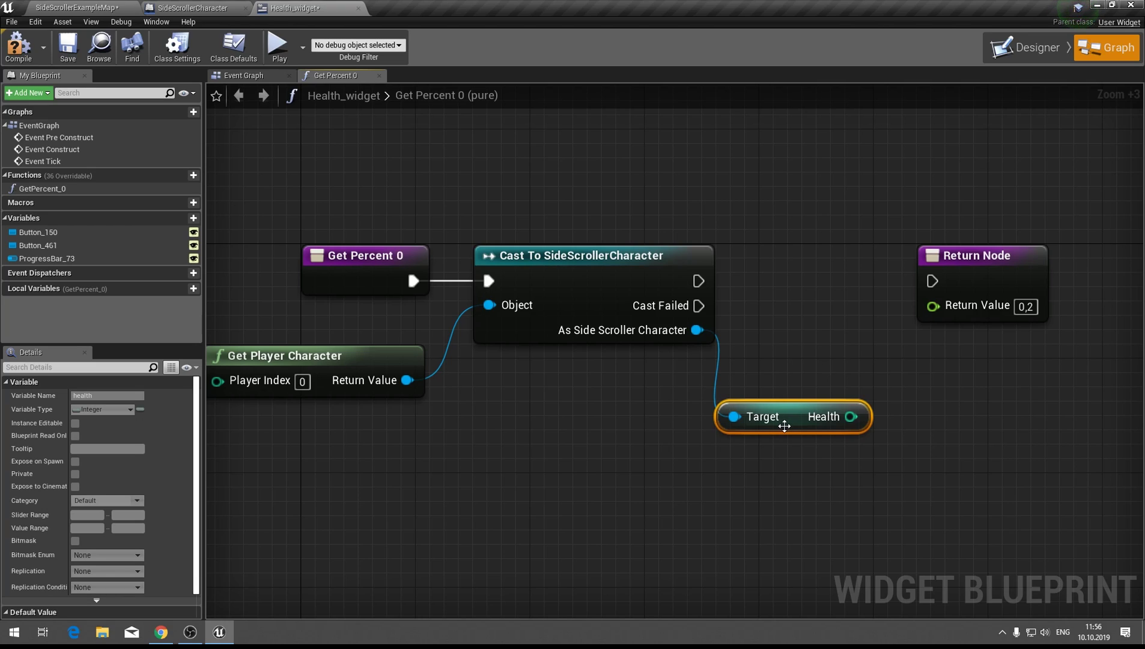
drag(851, 416, 933, 305)
double_click(863, 347)
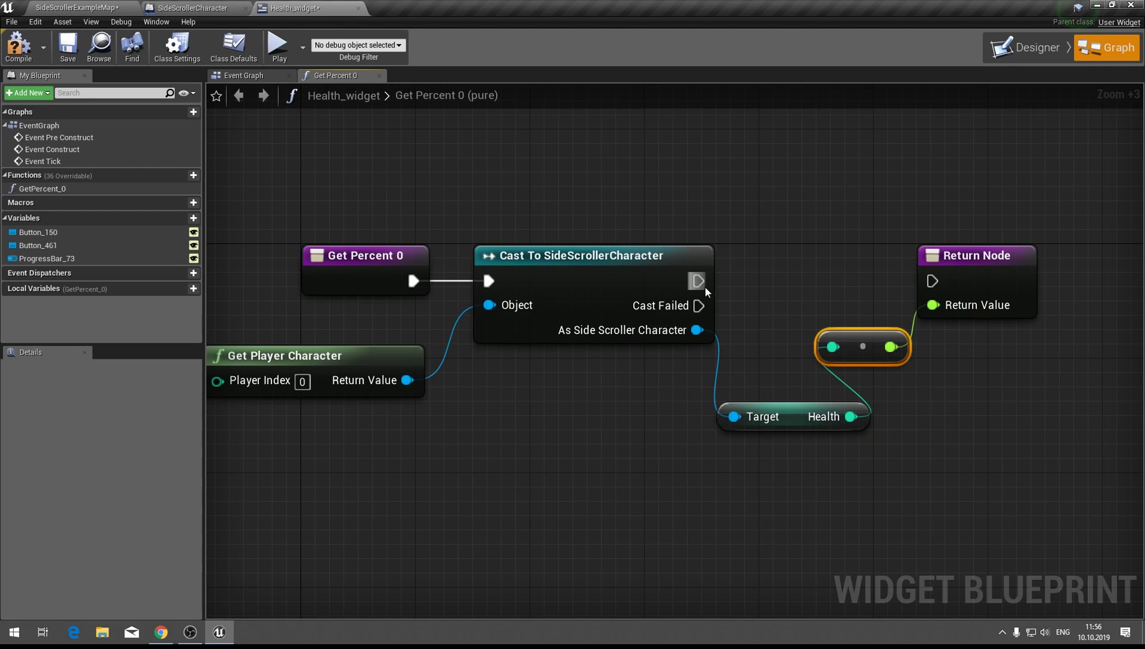
drag(699, 281, 933, 280)
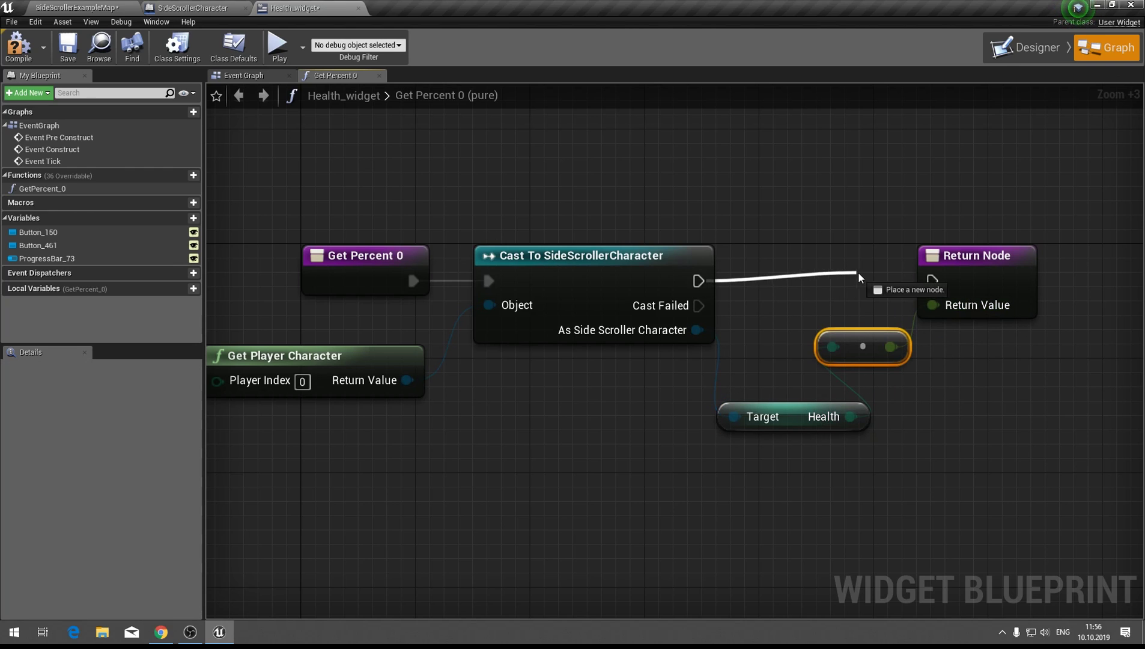
Play-test the level, then set the SideScrollerCharacter's Health default value to 23
click(277, 45)
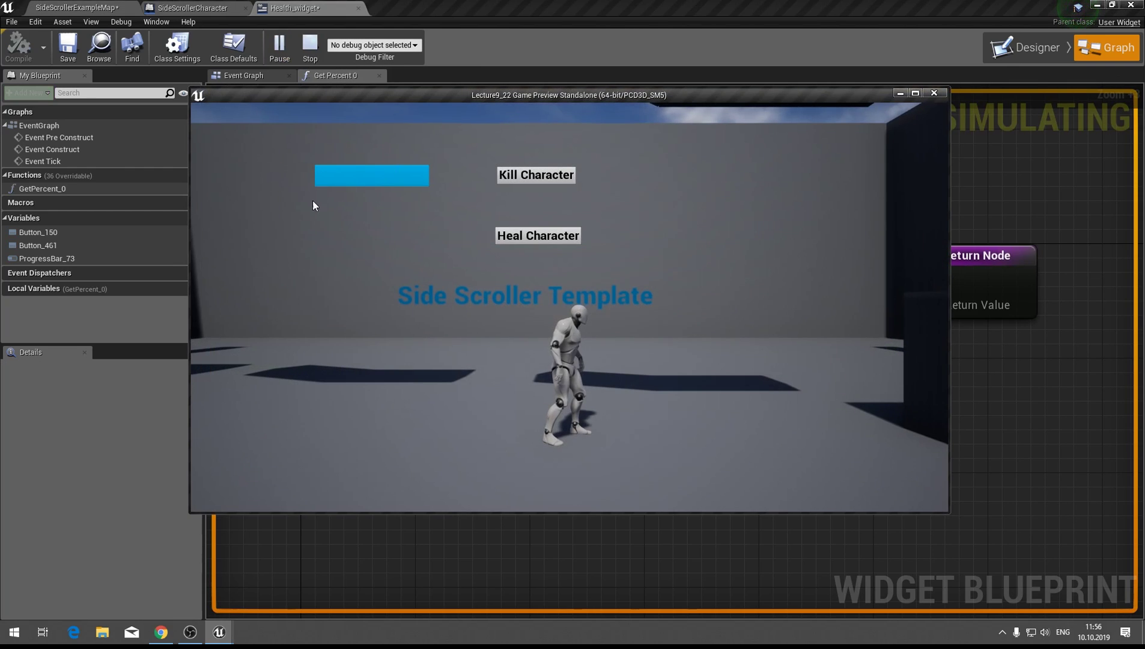
key(Escape)
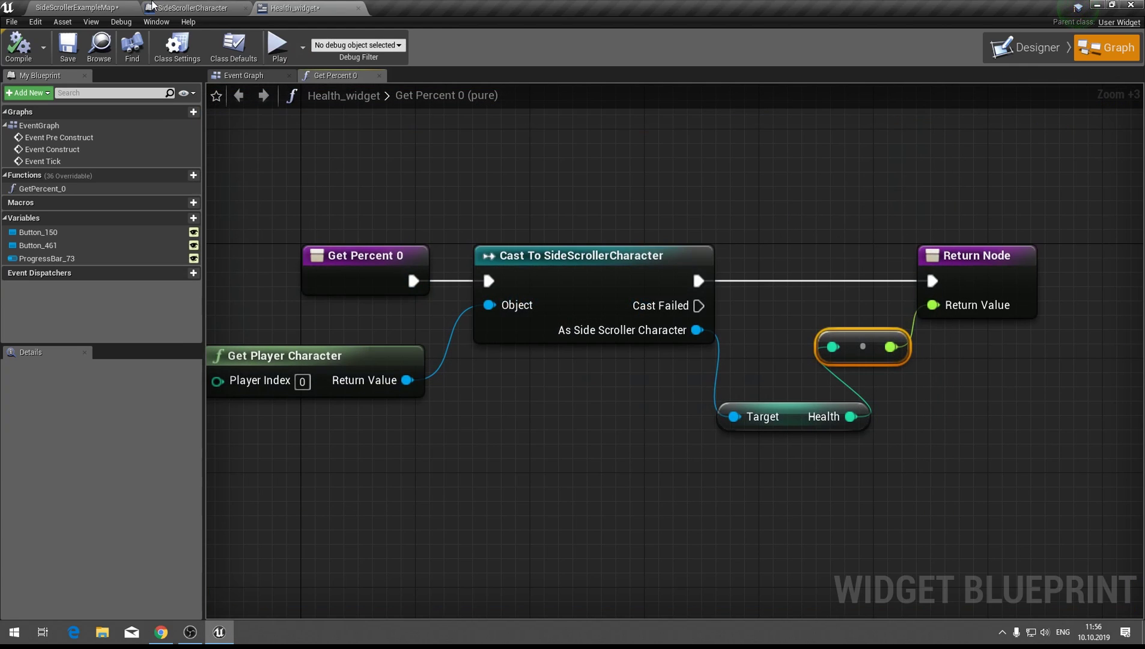
click(192, 7)
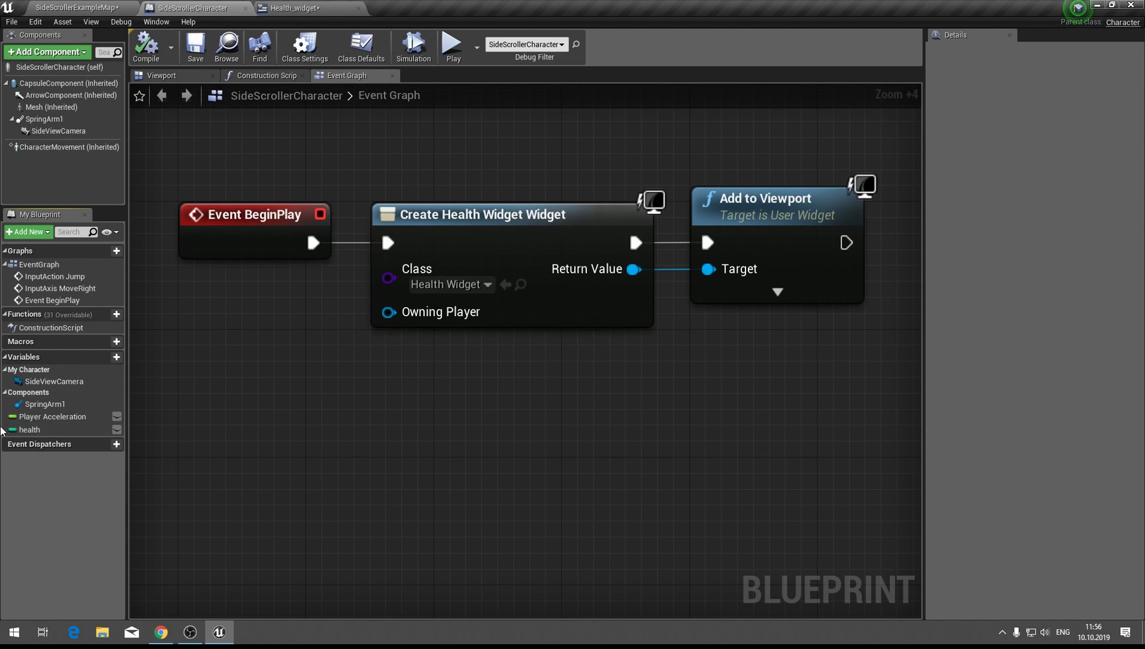
click(29, 429)
click(1028, 308)
text(23)
key(Return)
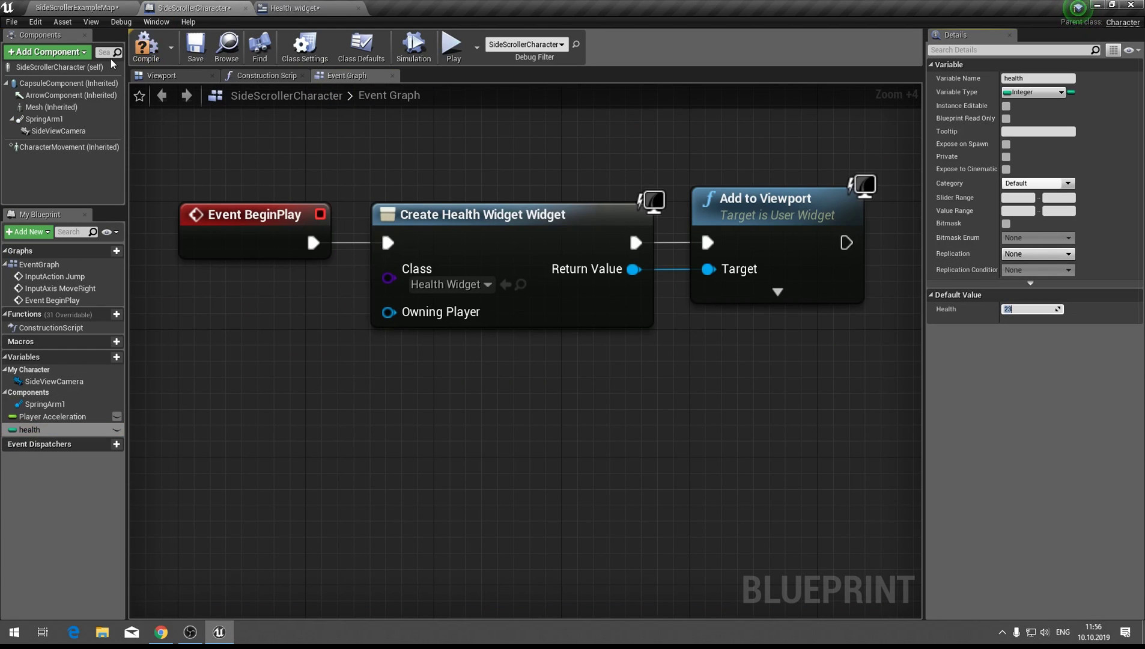
Play-test again with Health at 23, then edit the Health default value once more
click(453, 47)
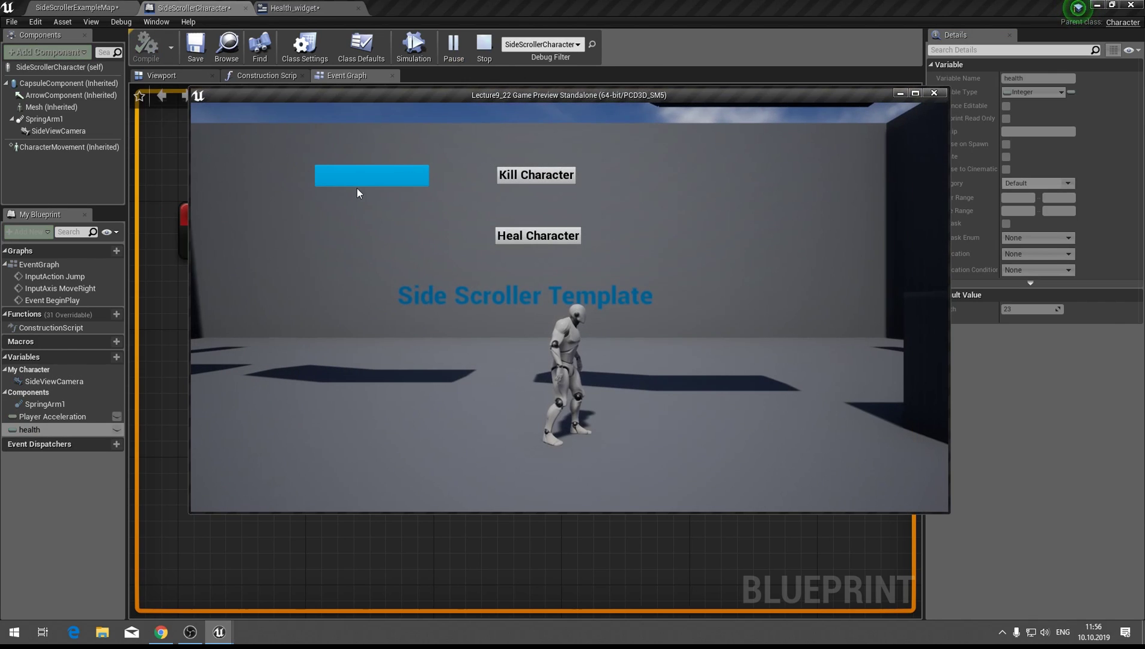
key(Escape)
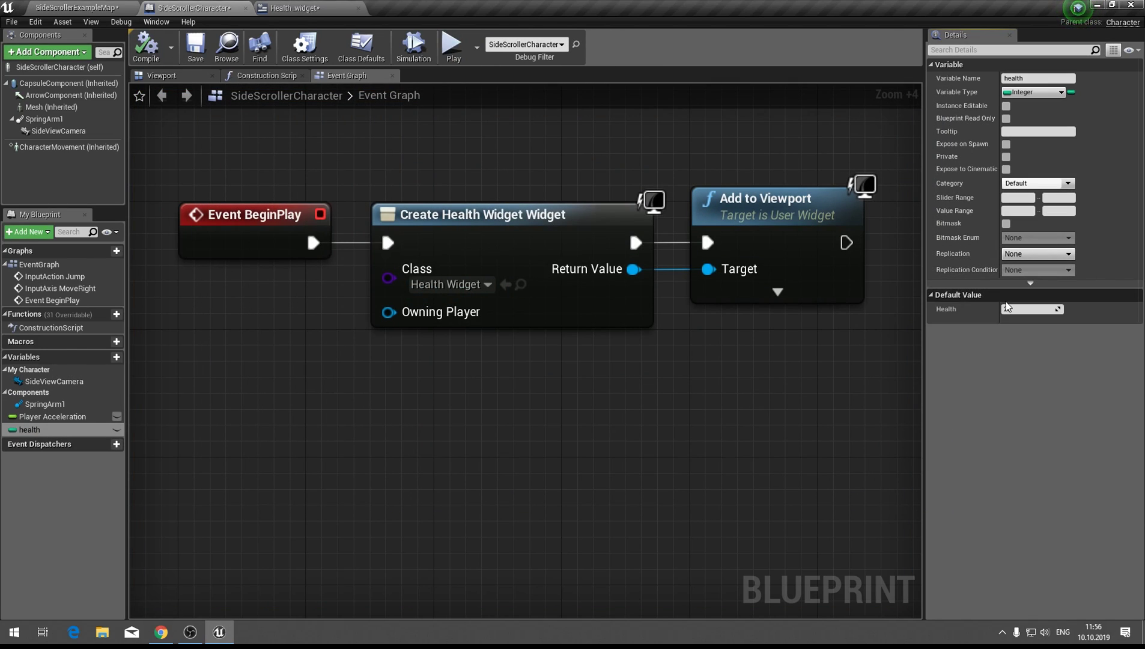
click(1004, 306)
text(100)
click(295, 8)
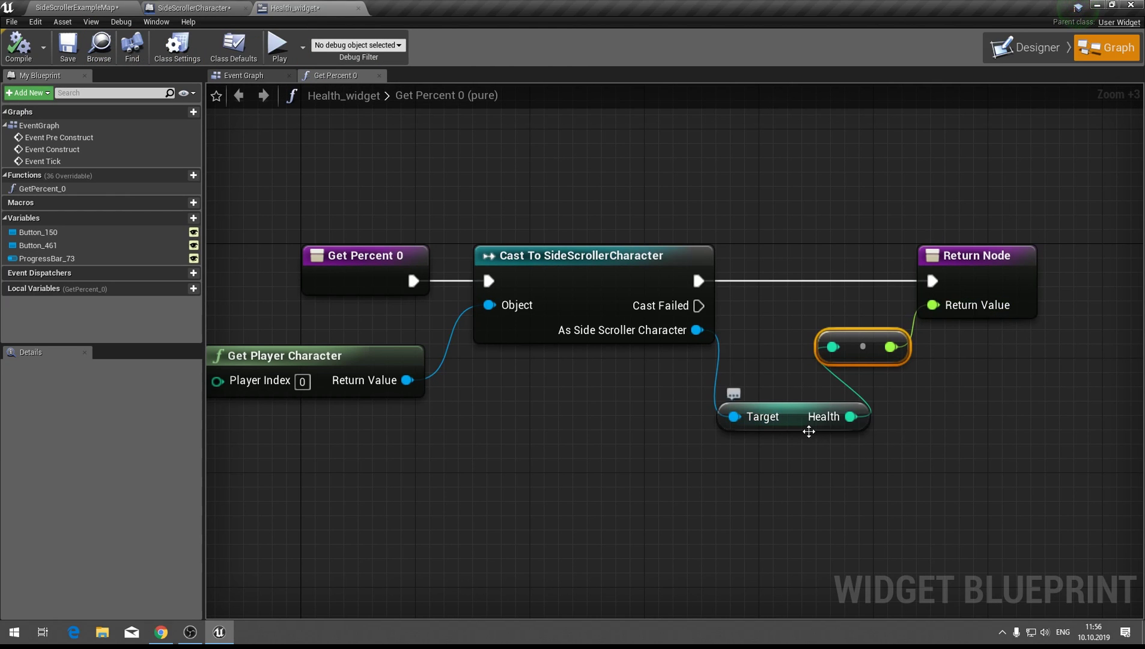
Add a float ÷ float node with Health wired into A and B set to 100
click(933, 417)
right_click(934, 420)
text(float)
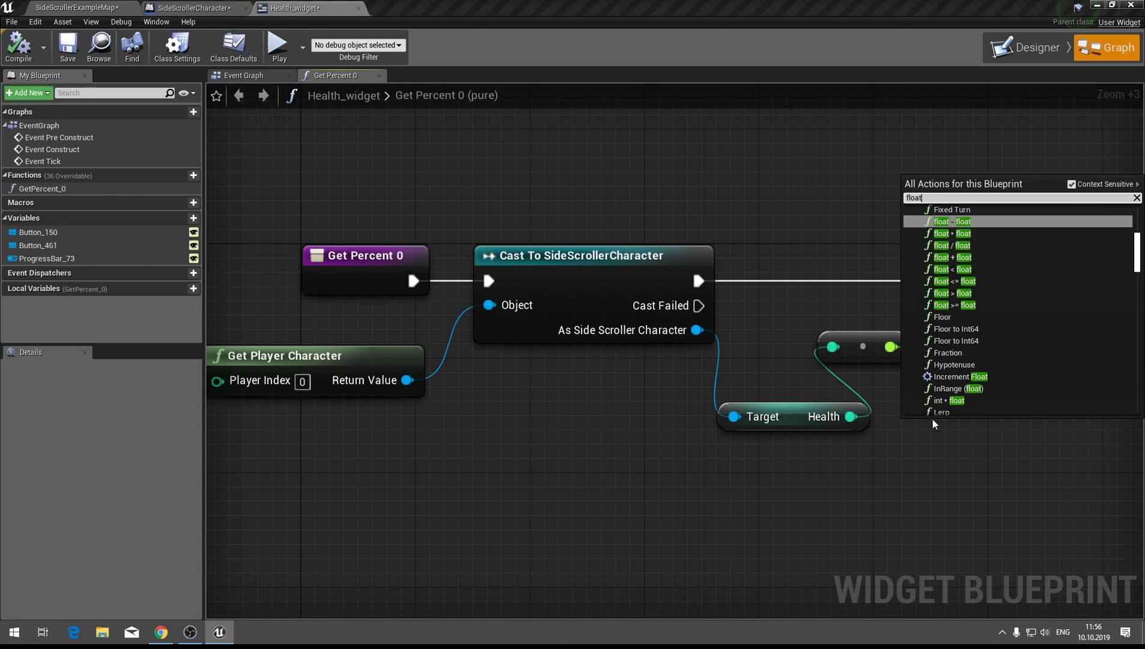
text(/floa)
key(Return)
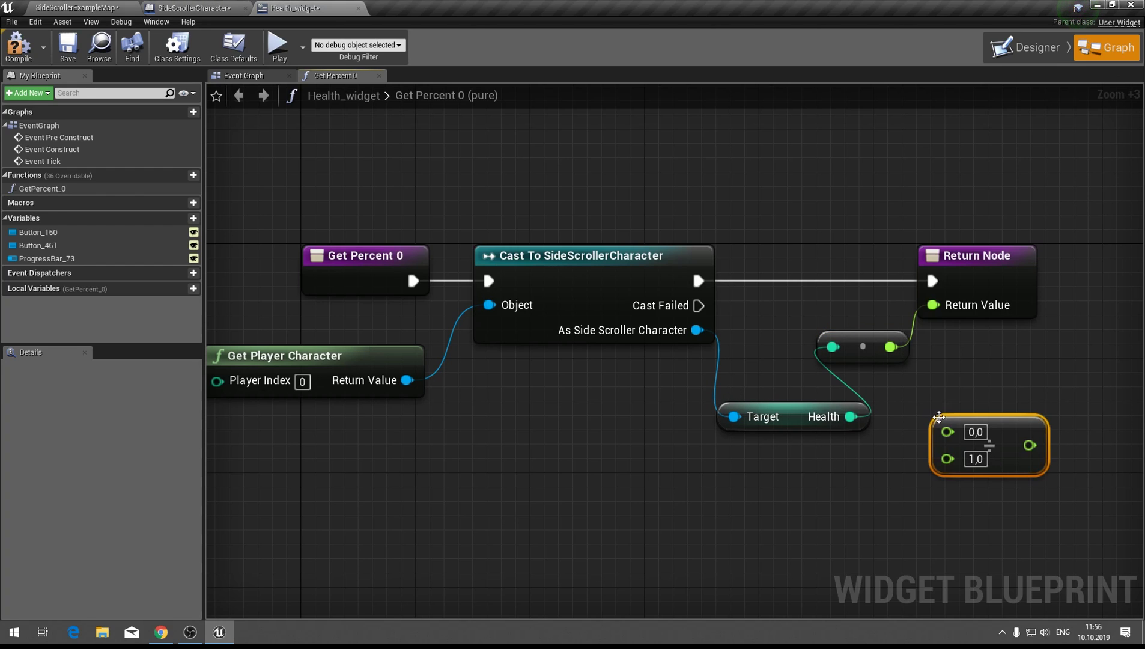
drag(1025, 438, 907, 325)
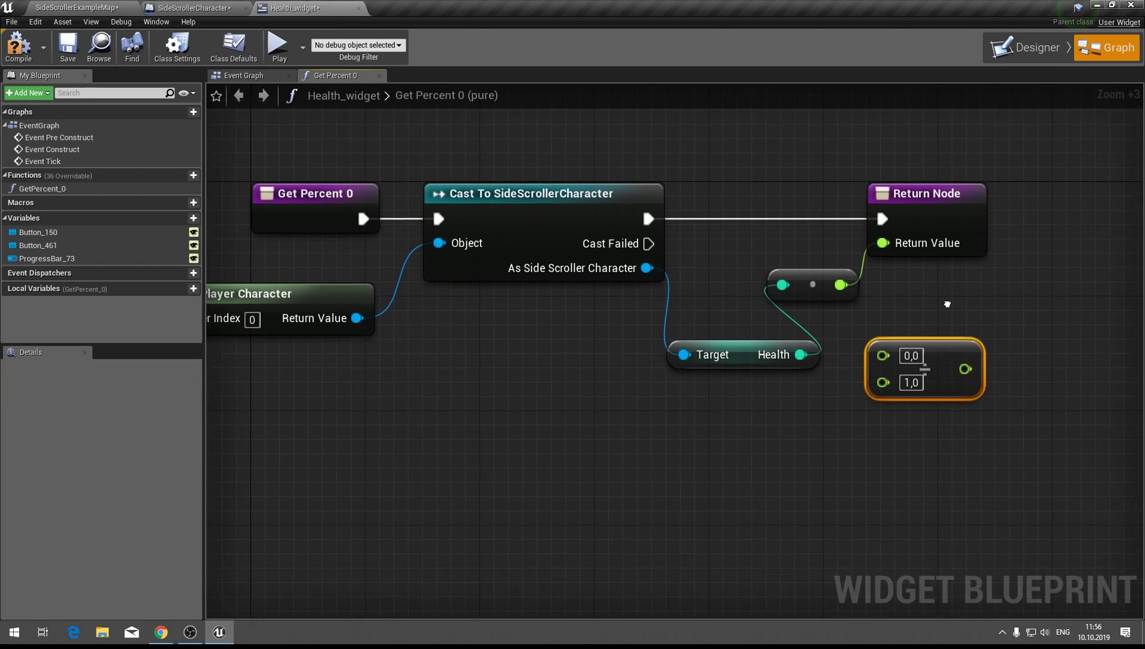
click(811, 275)
key(Delete)
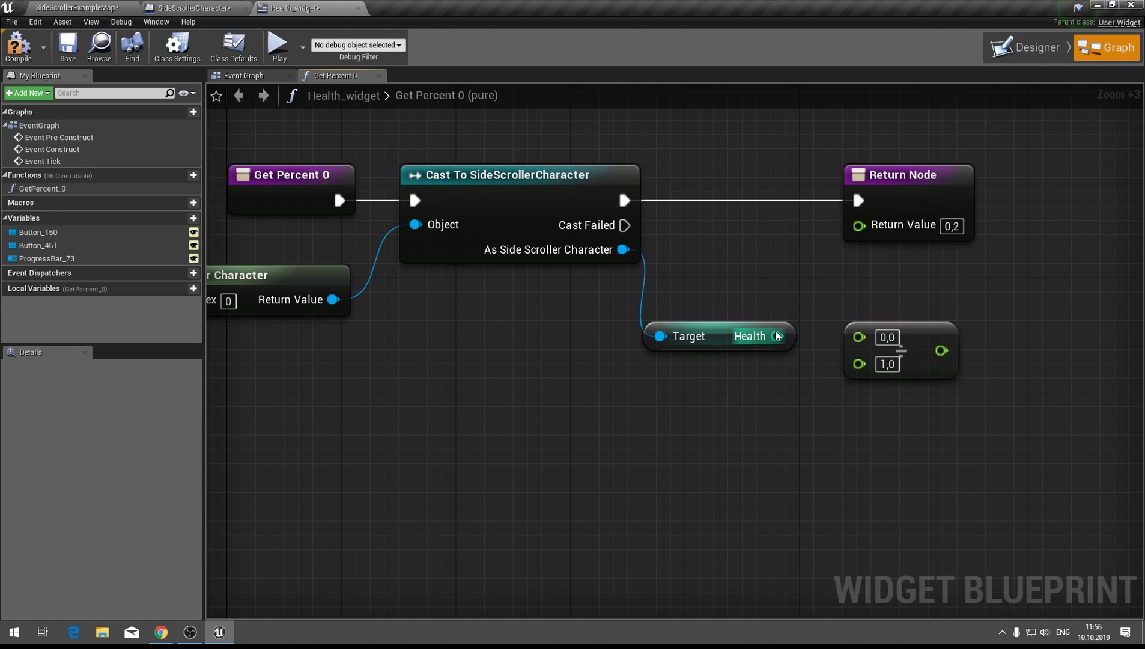
mouse_move(777, 336)
mouse_down()
mouse_move(802, 290)
mouse_move(859, 335)
mouse_up()
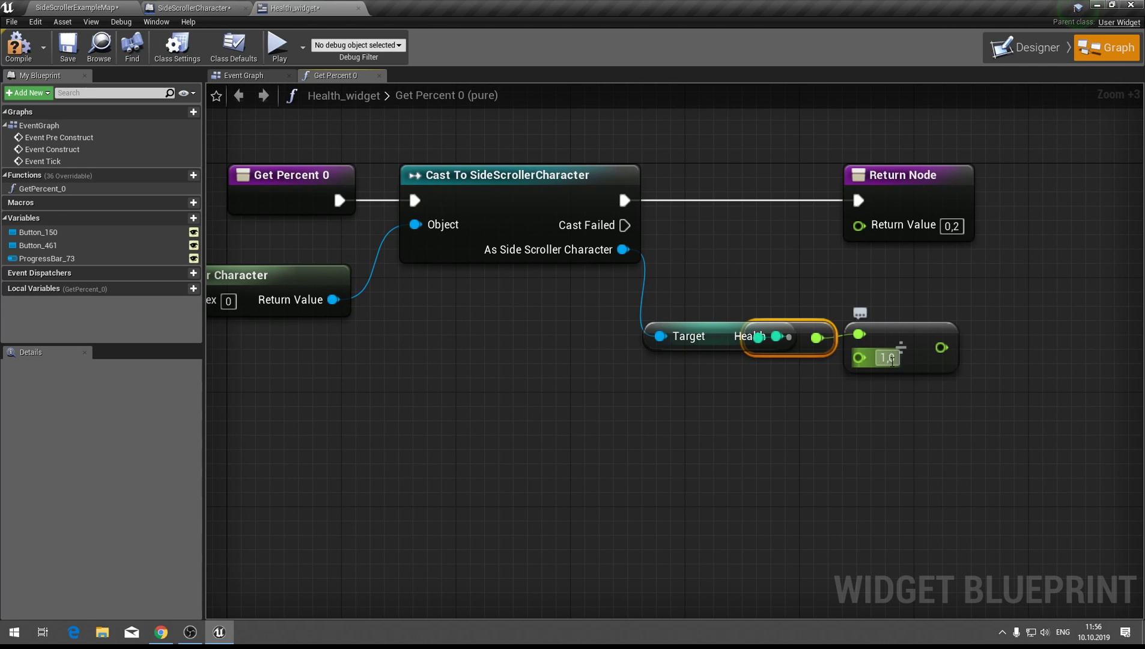
click(888, 358)
text(100)
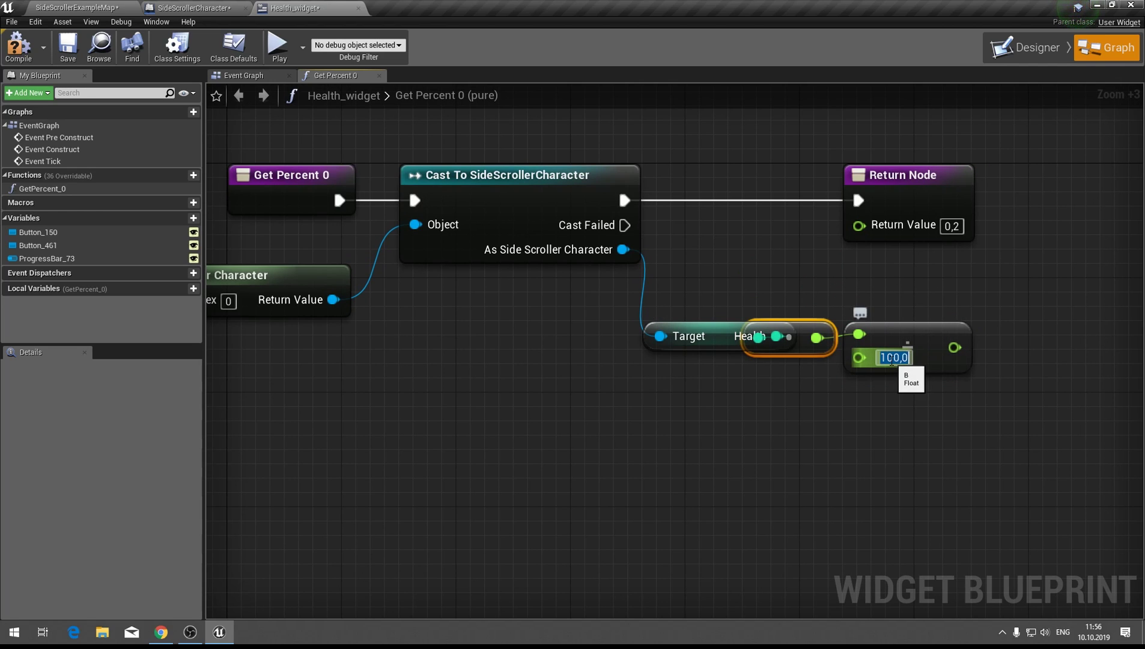
key(Return)
Try adding an integer ÷ integer node, then delete it as unneeded
drag(827, 352, 882, 349)
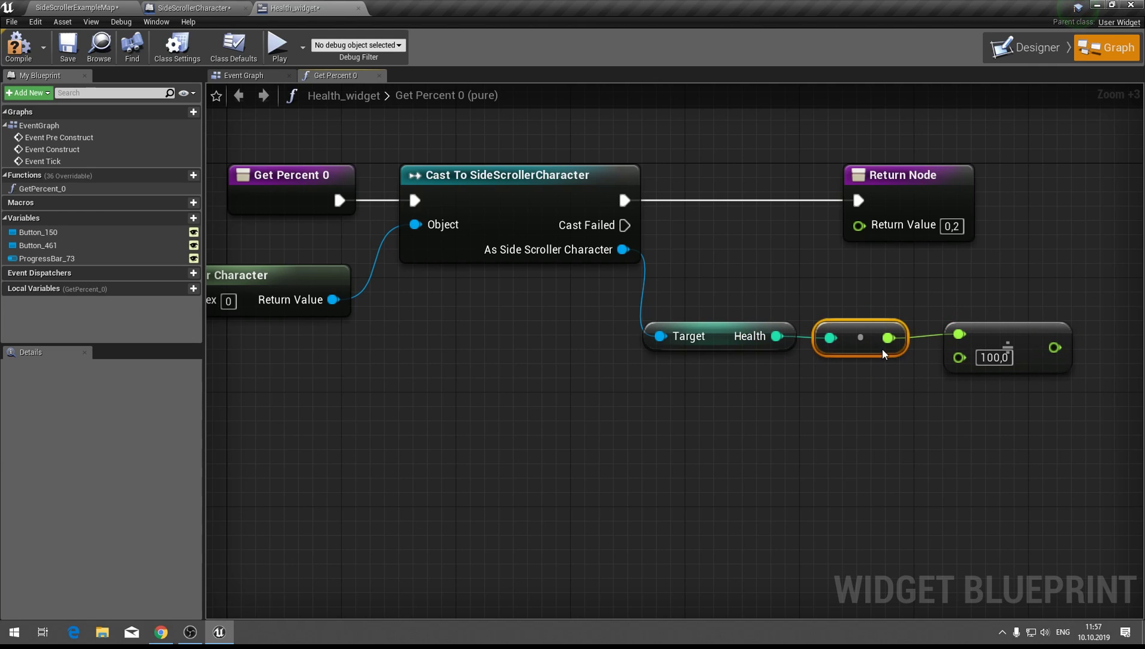
click(750, 410)
right_click(748, 426)
text(integer)
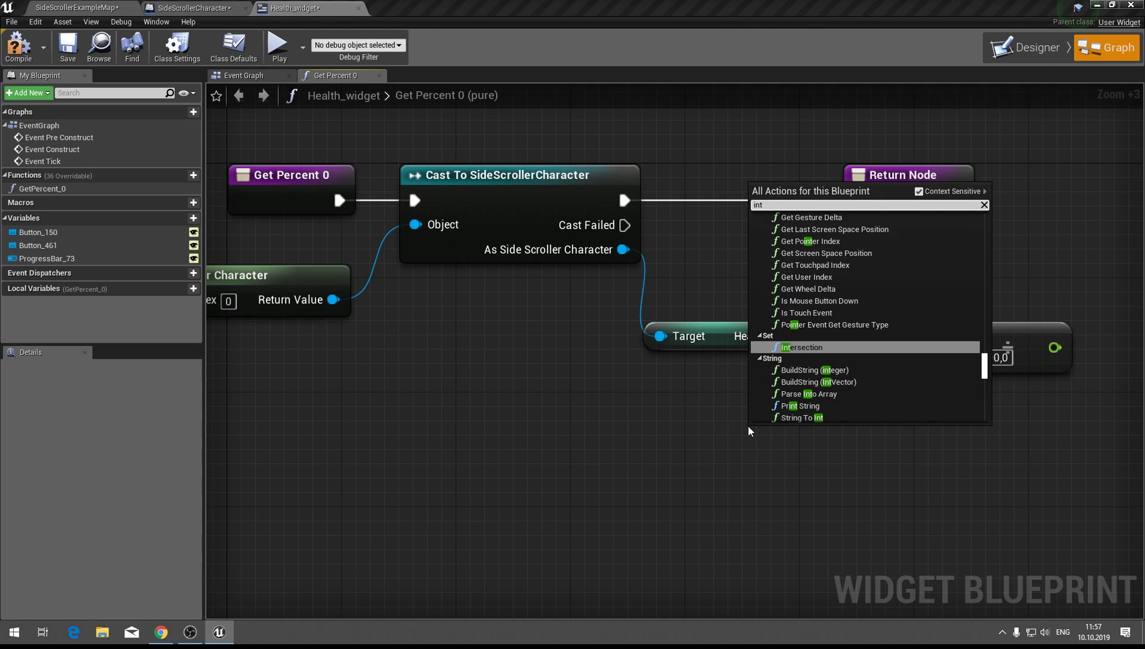
key(Down)
key(Down)
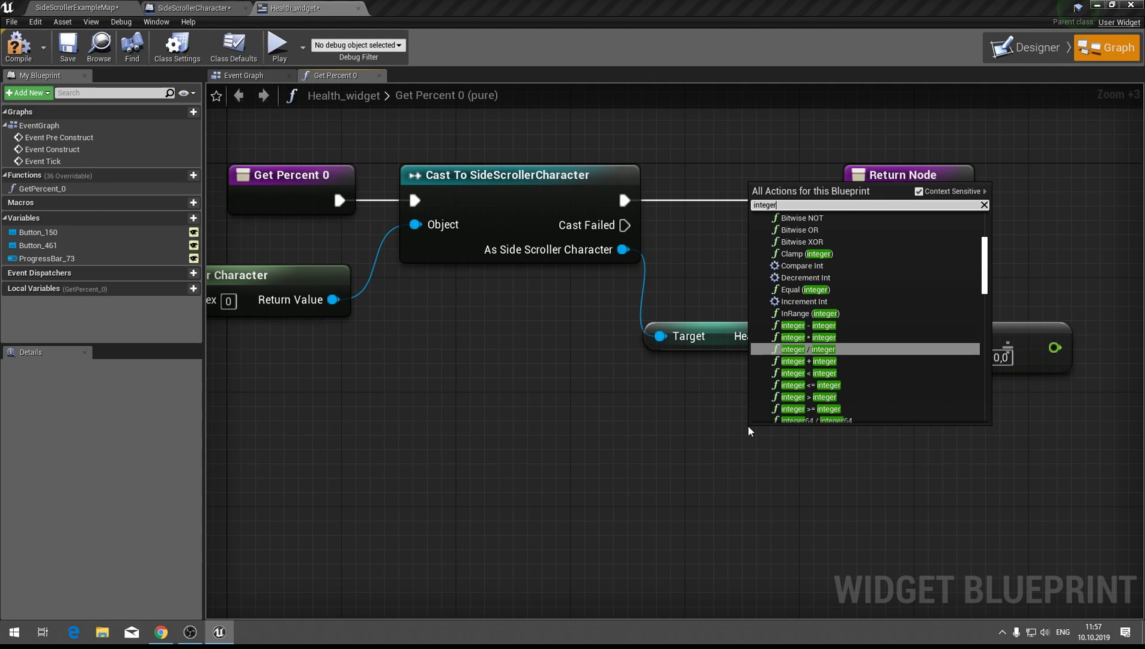
key(Return)
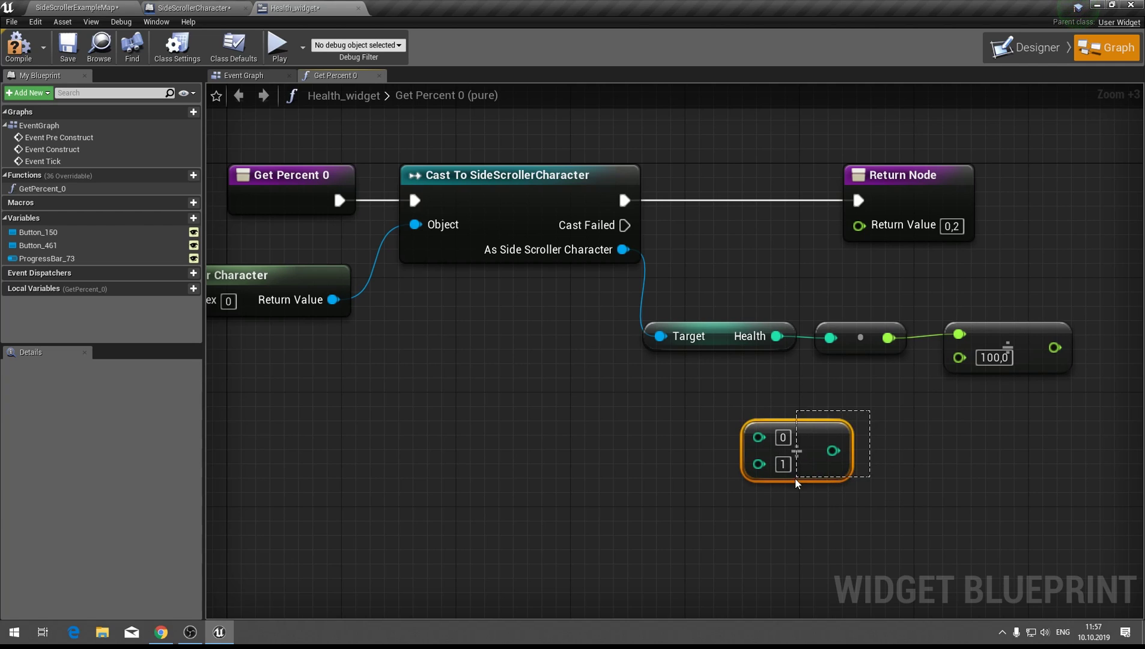
key(Delete)
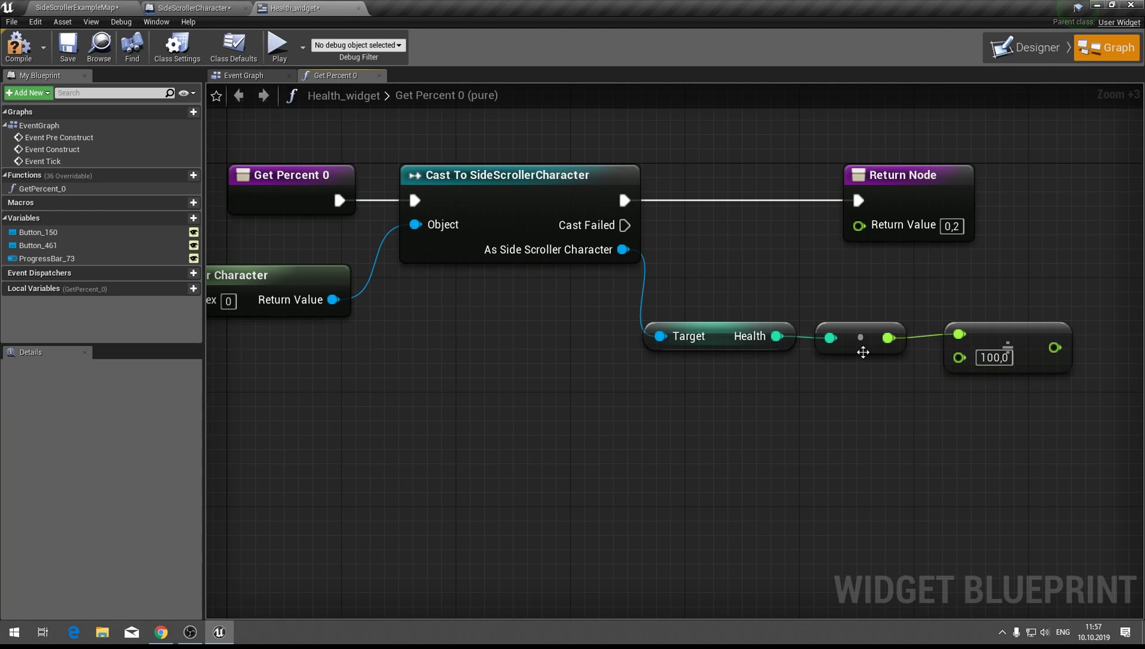
Line the division node up with the others and wire its result into Return Value
drag(862, 352, 734, 335)
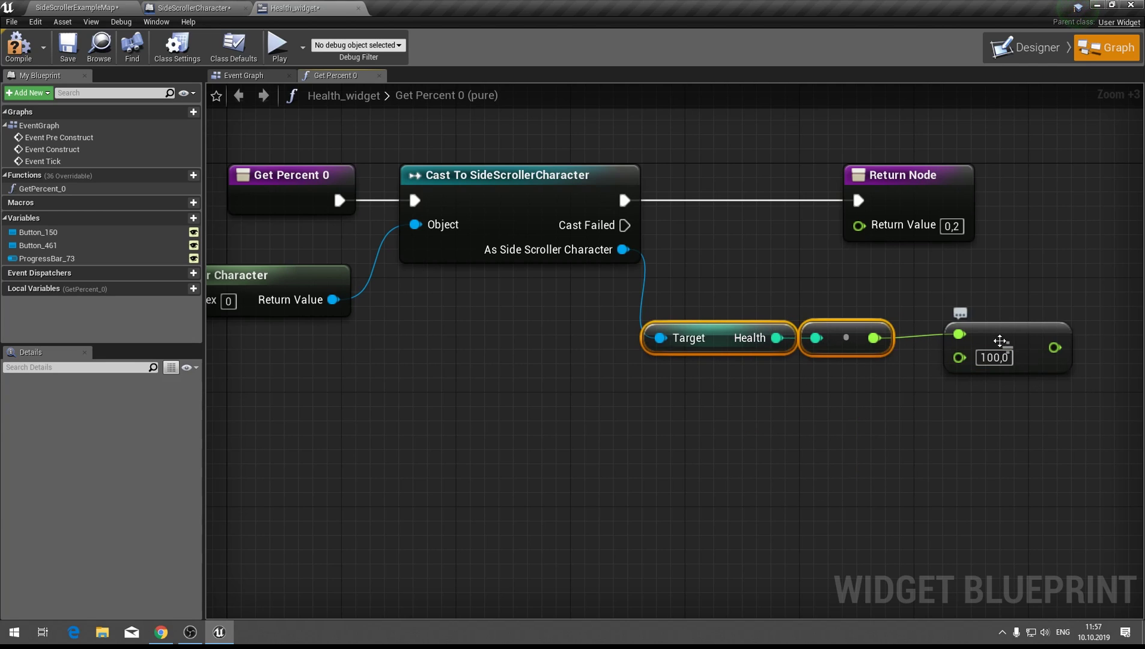
drag(1002, 345, 972, 345)
drag(999, 394, 808, 353)
click(985, 397)
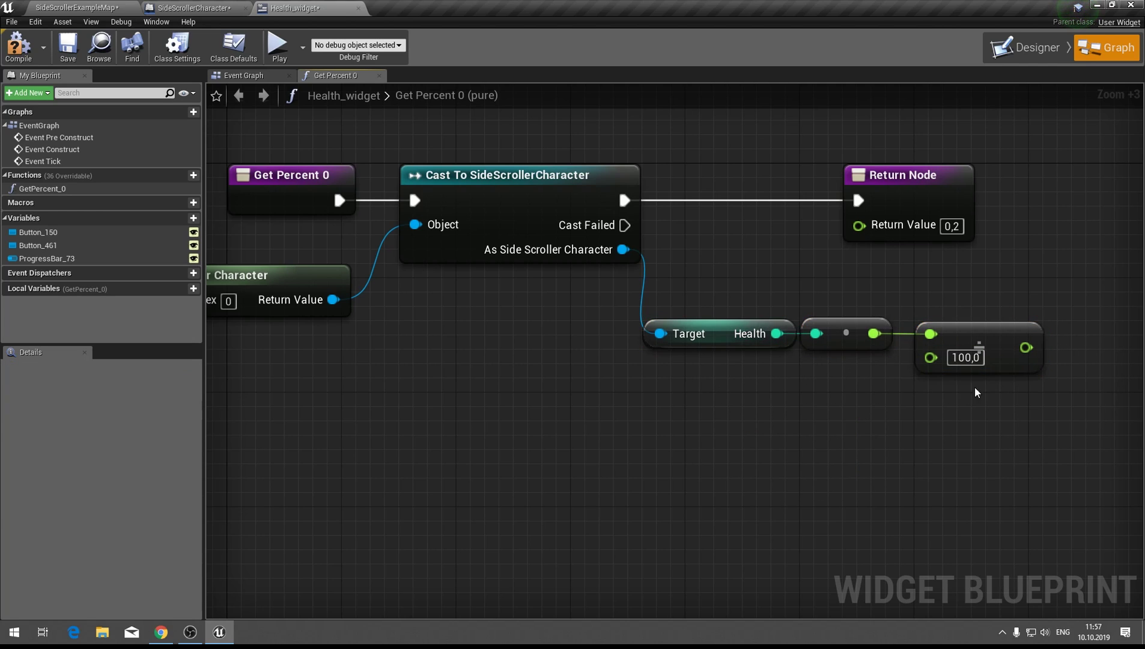
drag(1027, 347, 859, 225)
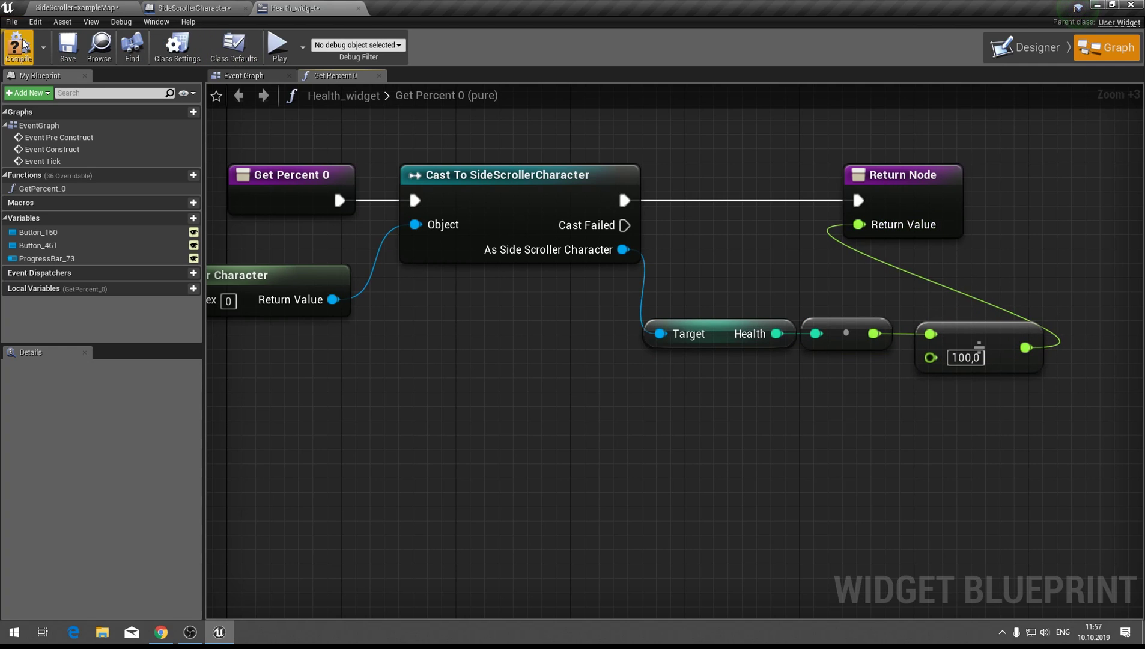
Set the SideScrollerCharacter's Health default value to 46
click(218, 6)
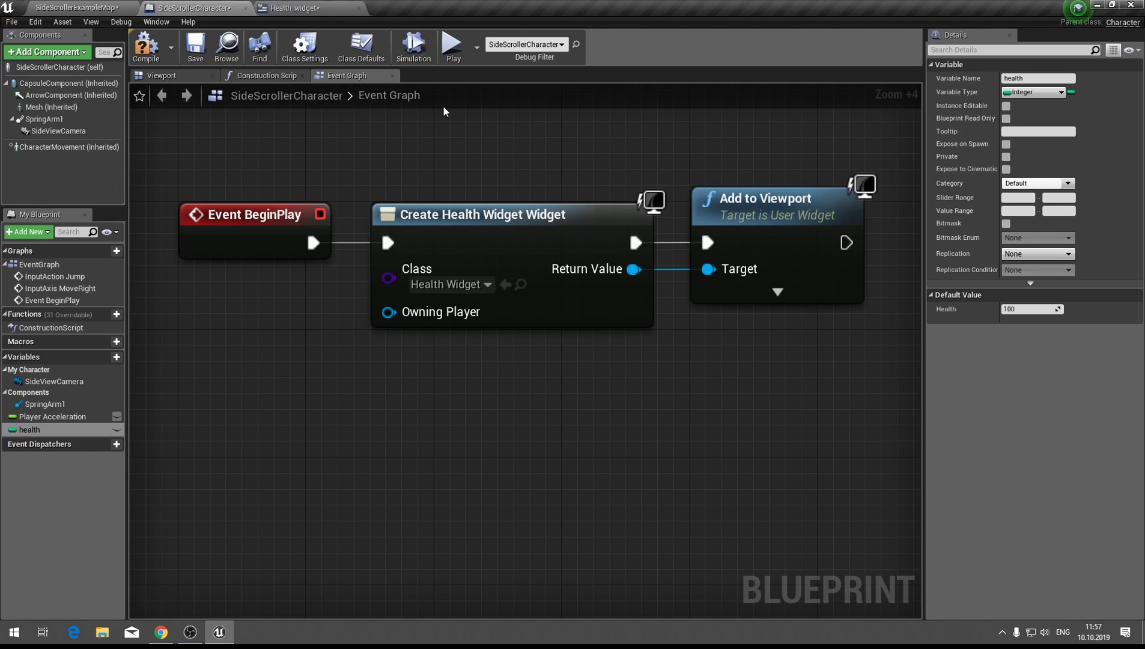
click(1025, 309)
text(23)
key(BackSpace)
key(BackSpace)
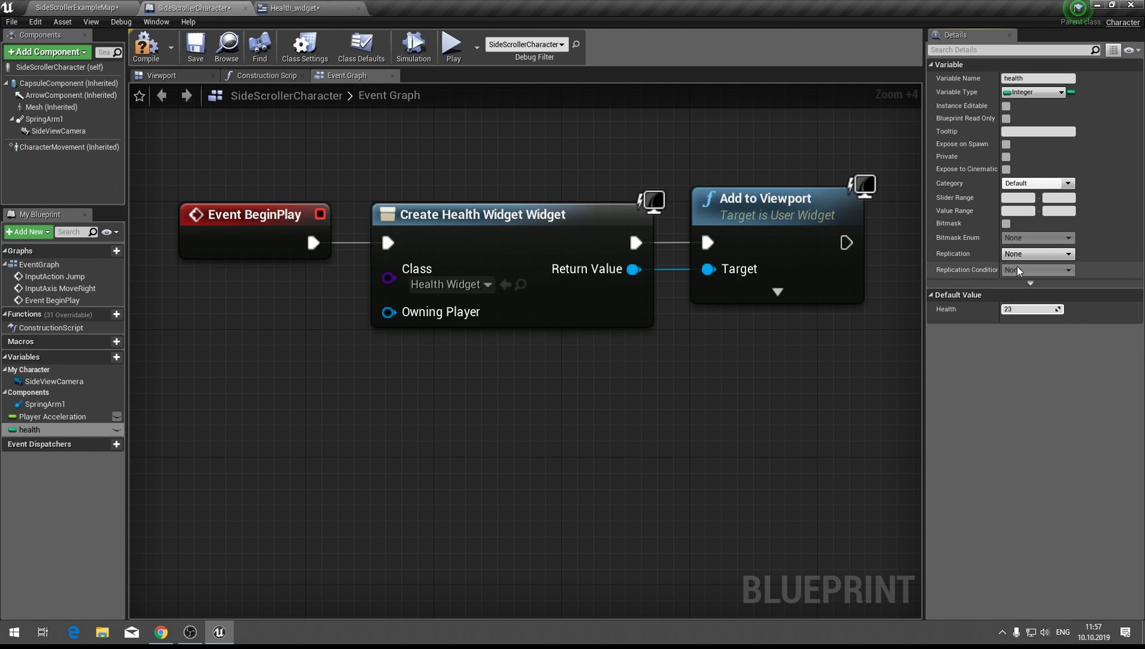
text(476)
key(Return)
Play-test to see the bar about half full, then save the SideScrollerCharacter blueprint
click(295, 7)
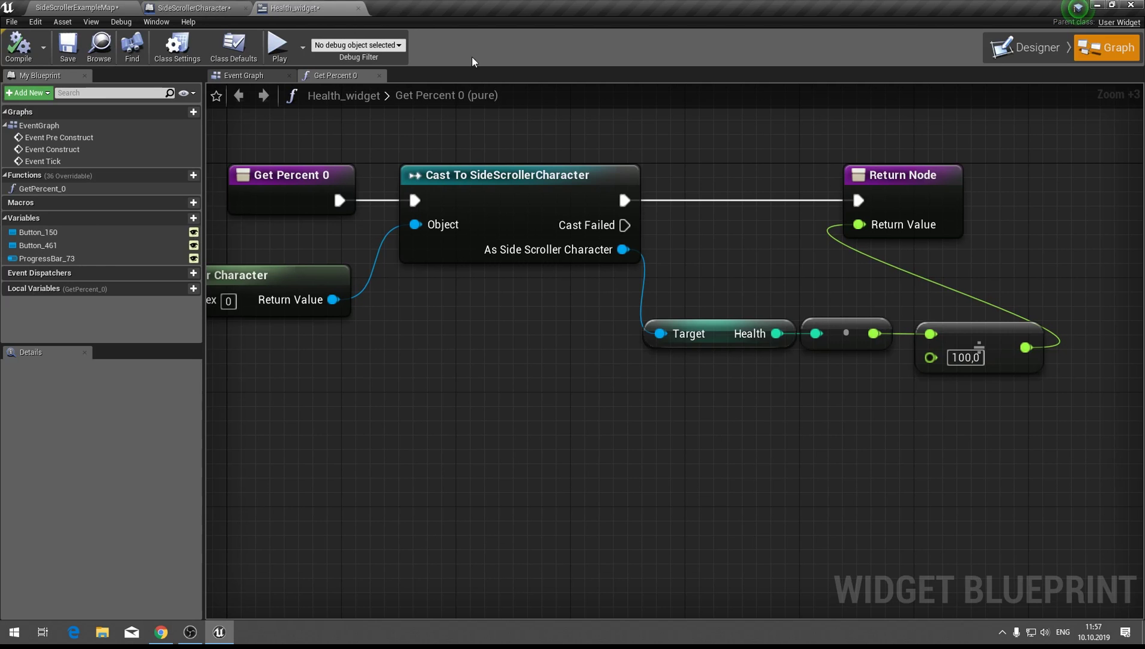
click(278, 45)
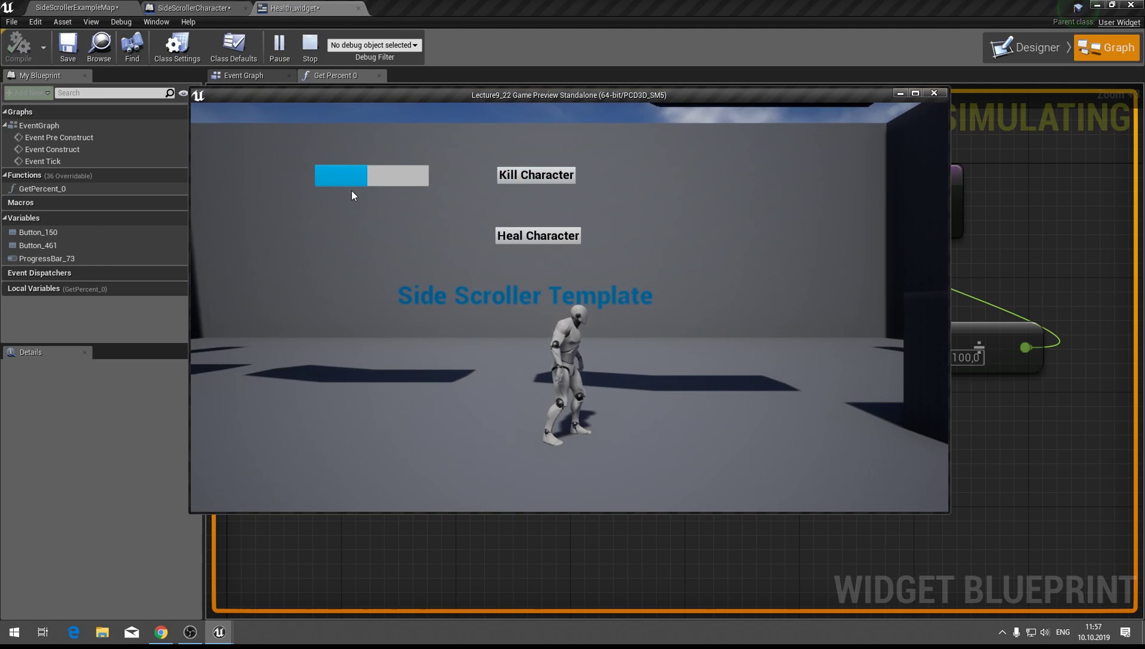
key(Escape)
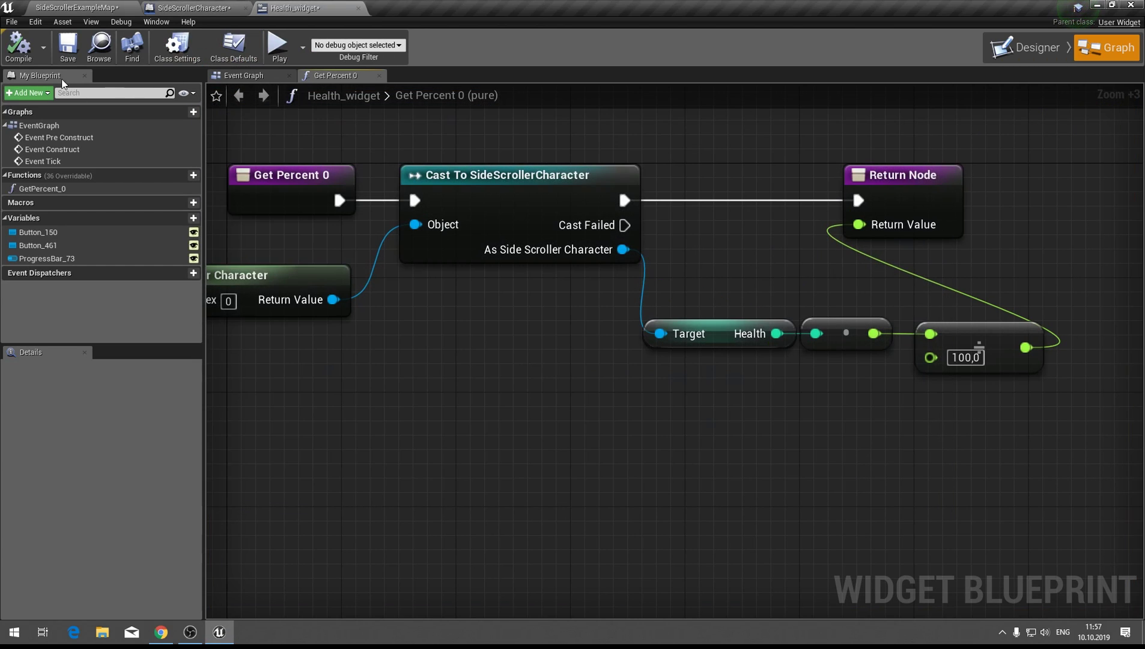
click(165, 8)
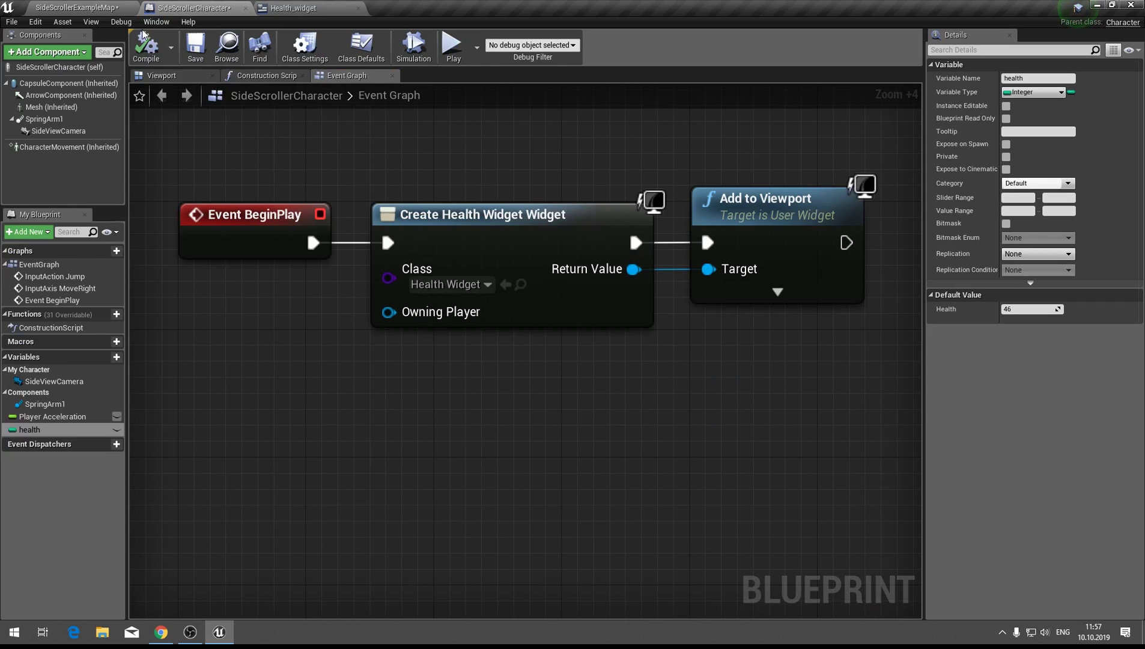
click(195, 45)
click(293, 8)
Drag the Return Node further right in the GetPercent_0 graph
scroll(872, 331, down, 2)
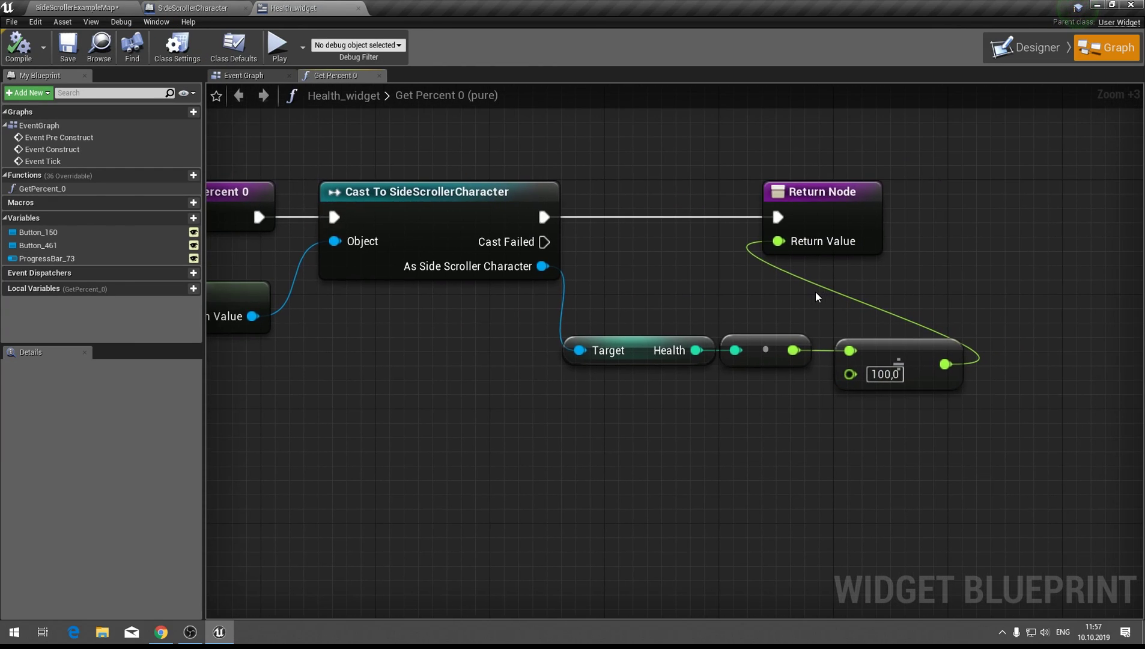
drag(832, 241, 1007, 239)
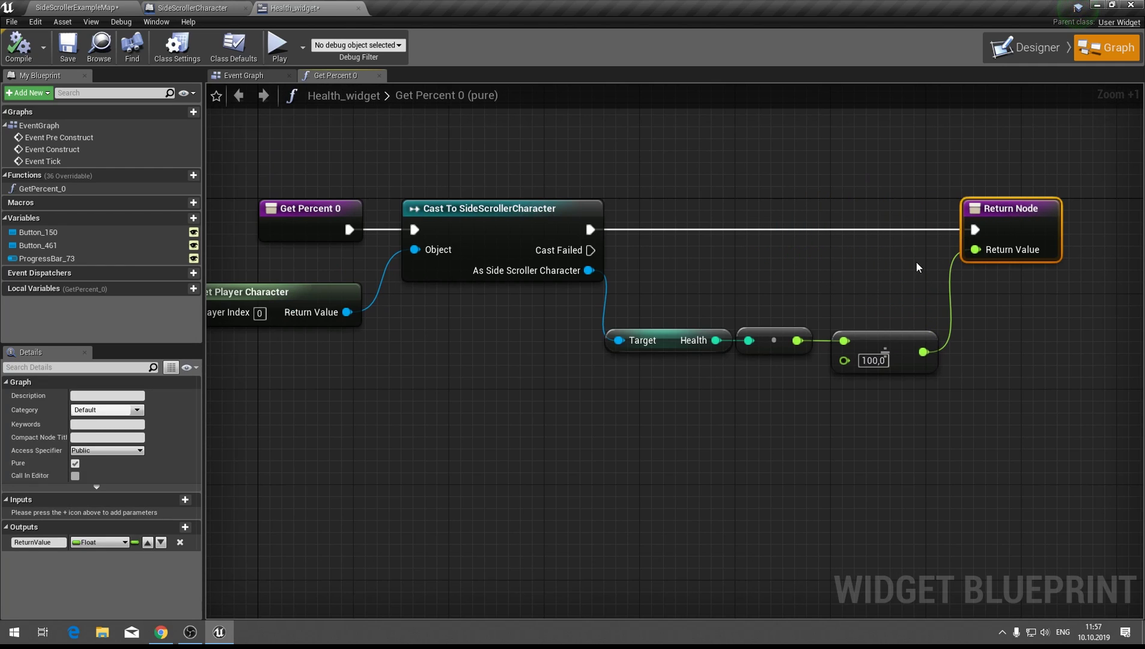
click(865, 291)
scroll(871, 292, up, 2)
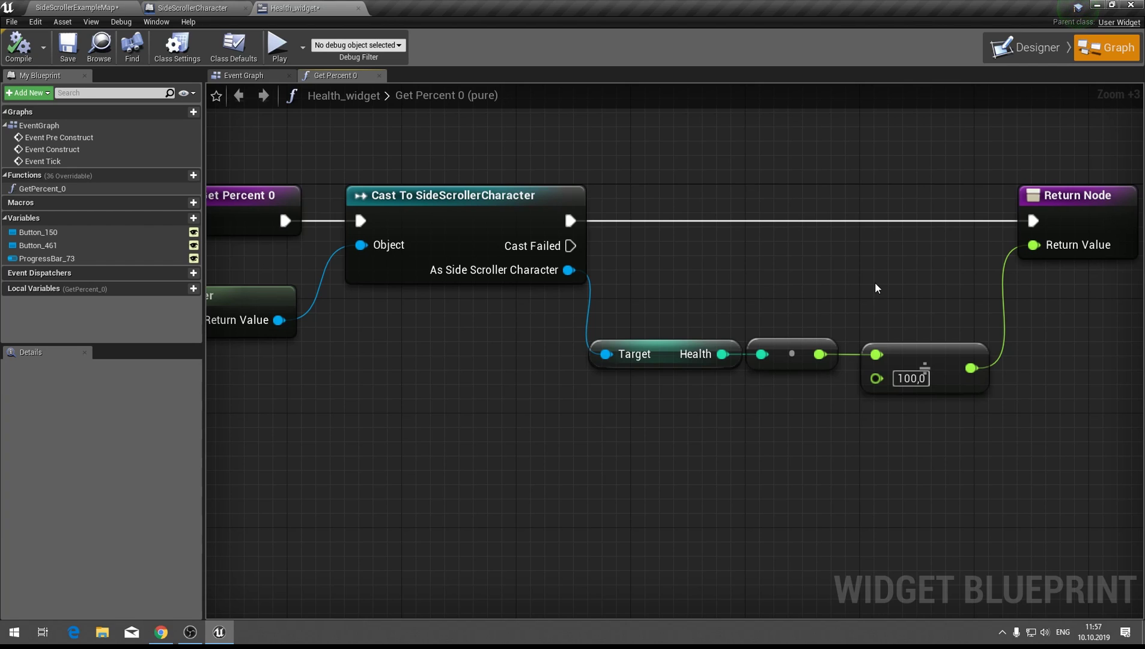
Save the Health_widget blueprint
scroll(873, 294, down, 1)
scroll(866, 295, down, 1)
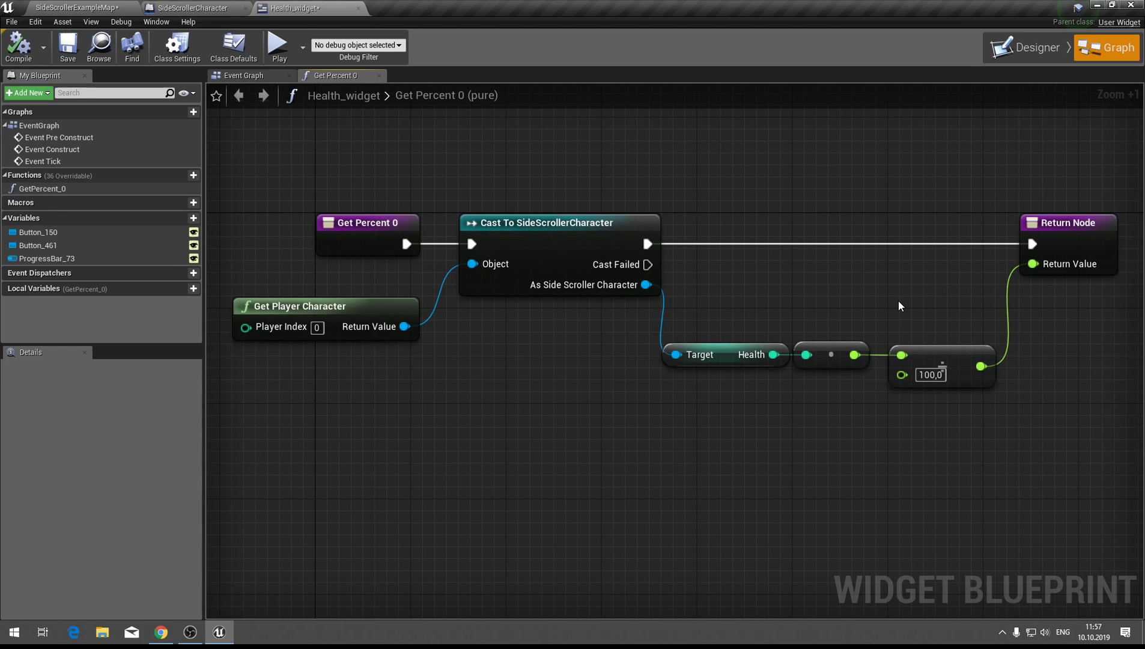
scroll(899, 300, up, 1)
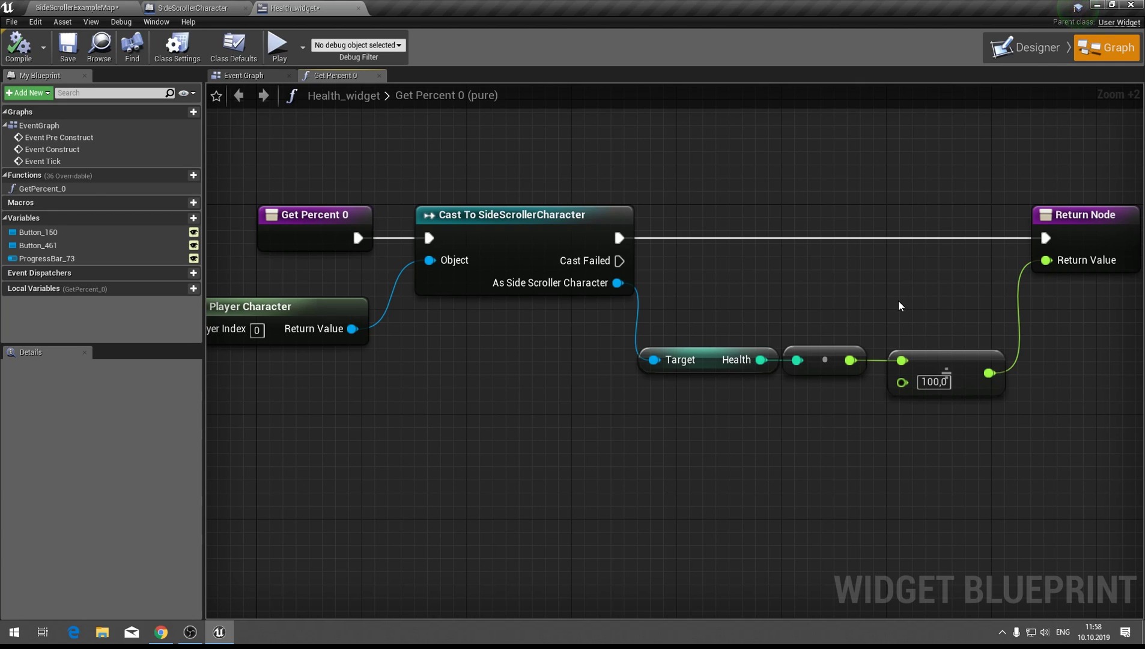
key(alt+Tab)
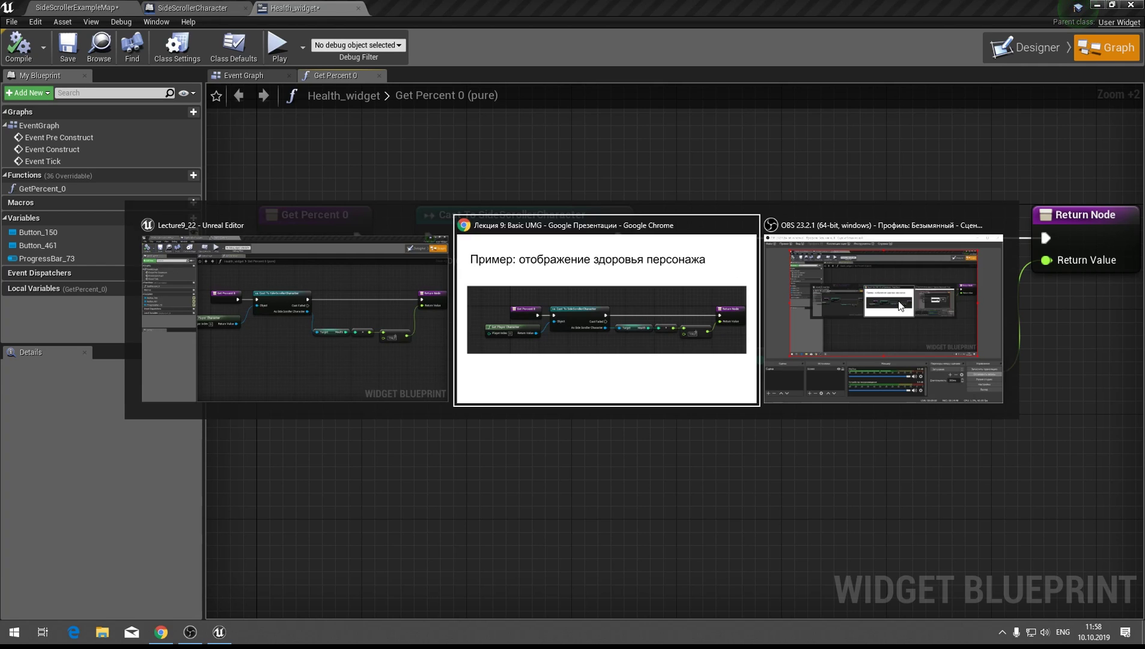
key(alt+Tab)
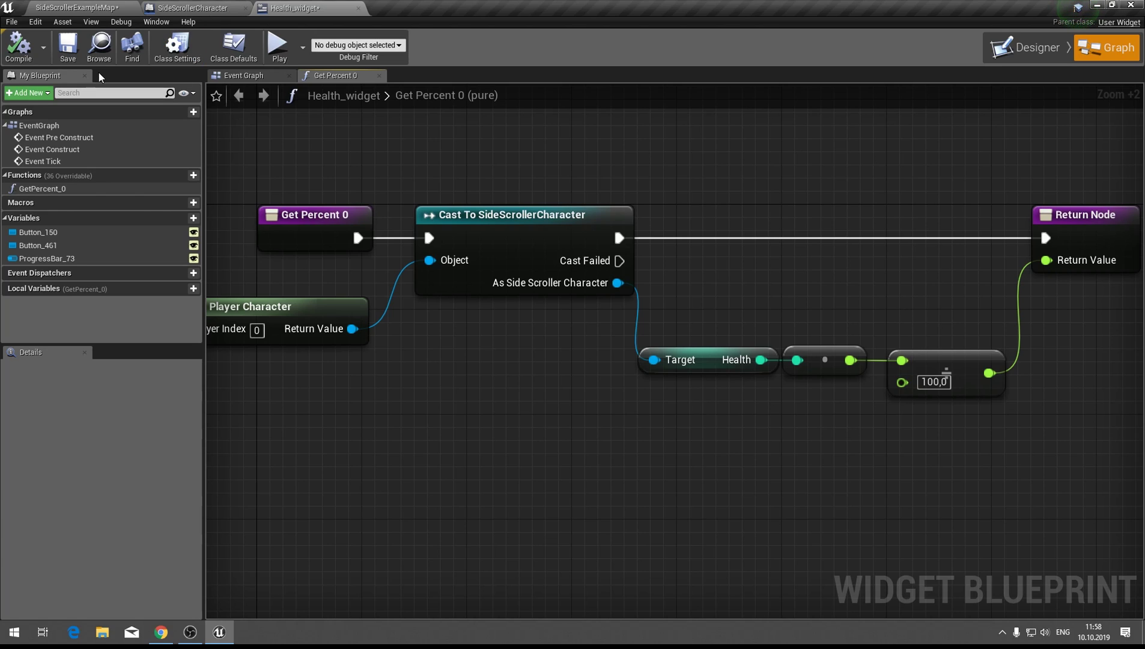
click(107, 38)
click(294, 8)
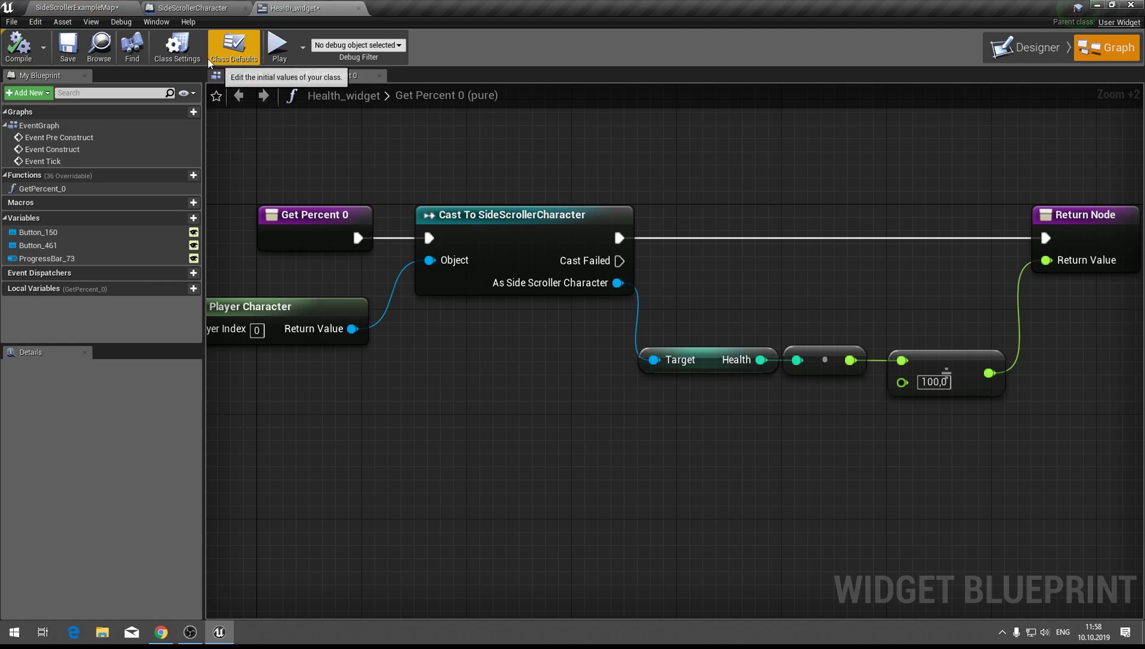
click(67, 46)
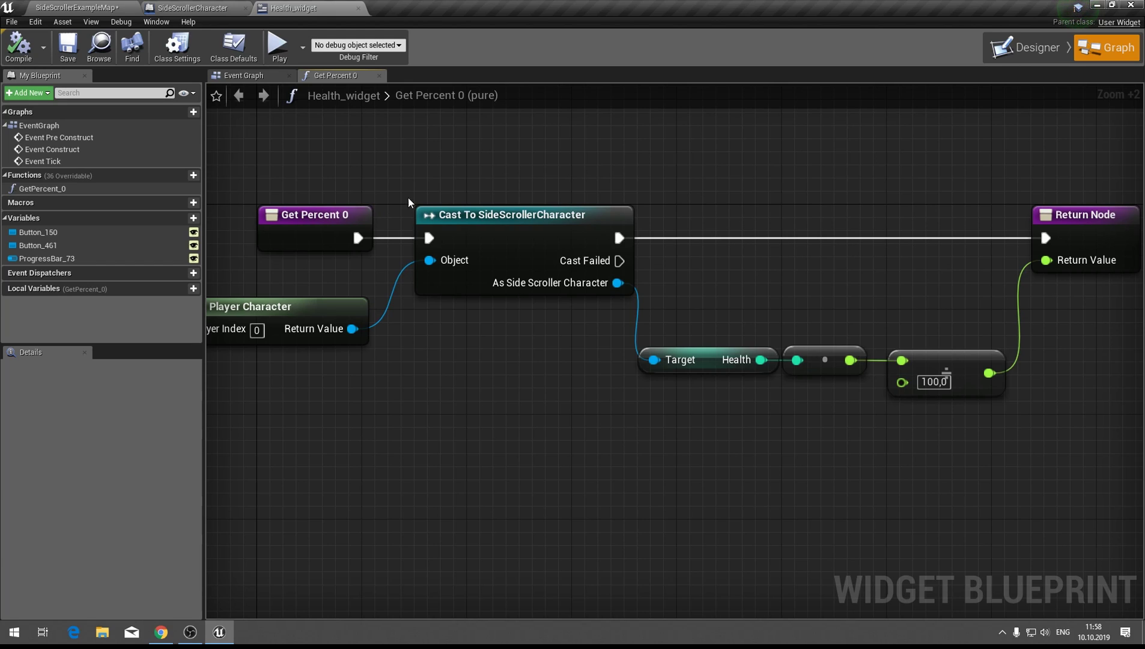
In the Designer, select Button_150 (Kill Character) and scroll Details down to Events
click(1026, 54)
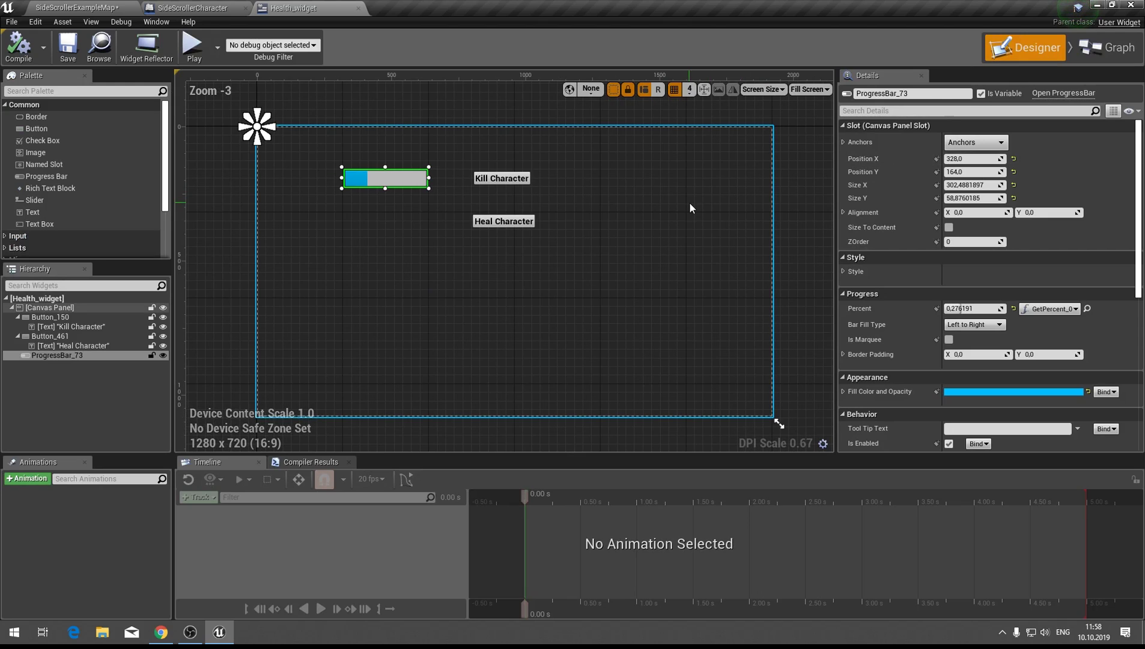
click(1112, 48)
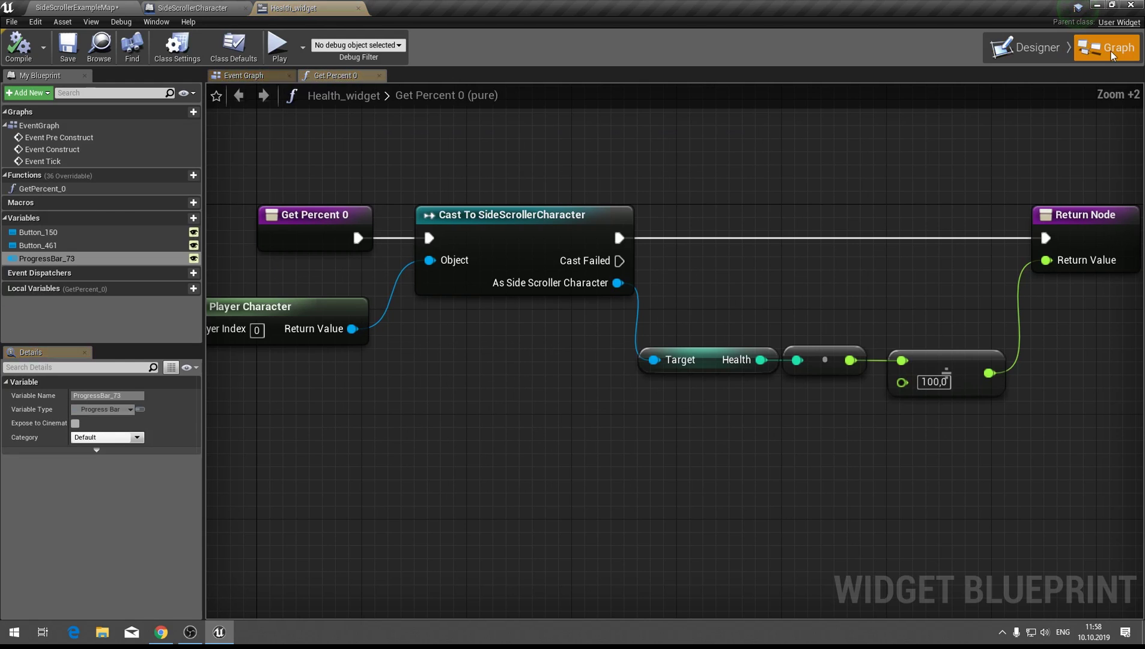
click(1019, 50)
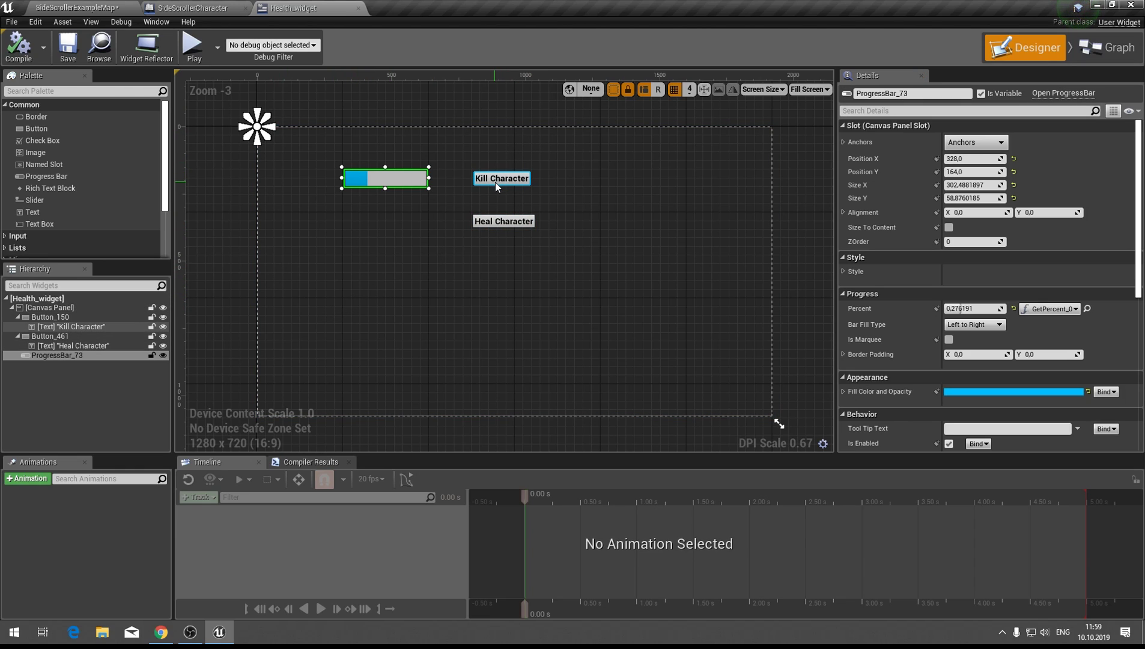
click(43, 319)
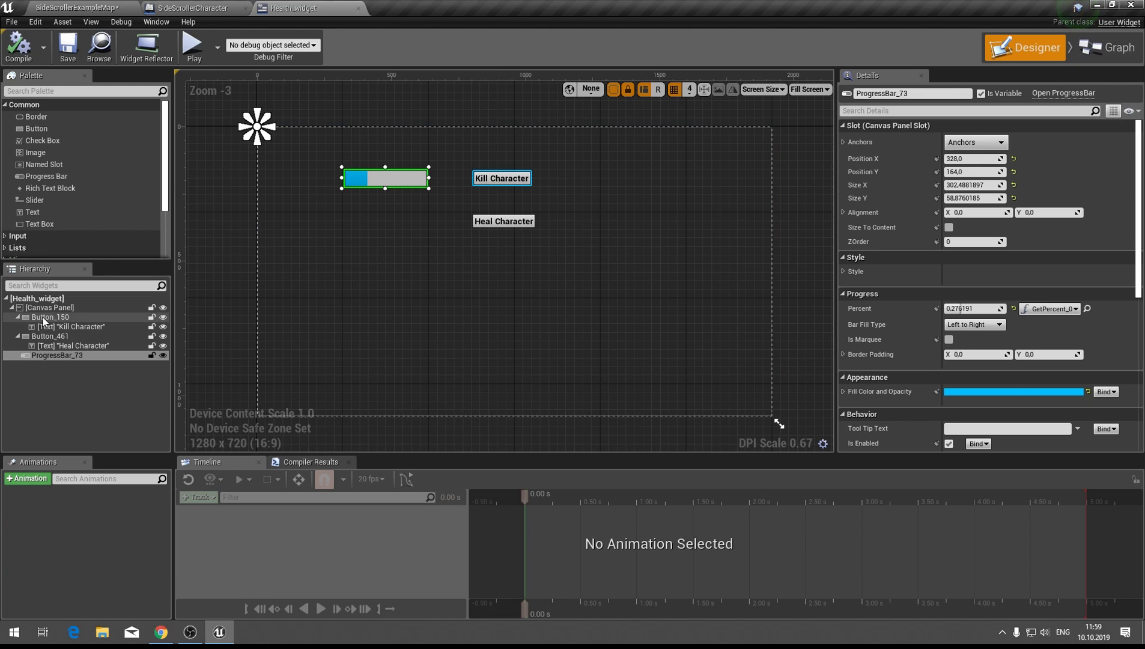
scroll(954, 295, down, 5)
scroll(954, 295, down, 5)
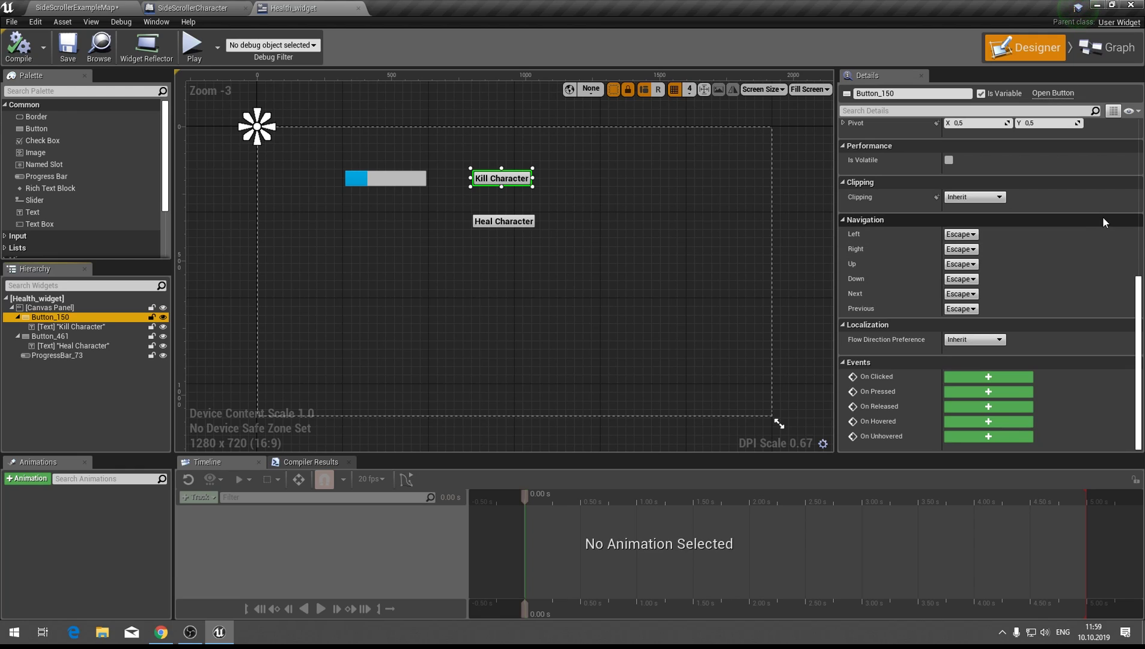
Add On Clicked (Button_150) from Events and delete the Pre Construct, Construct and Tick nodes
click(977, 375)
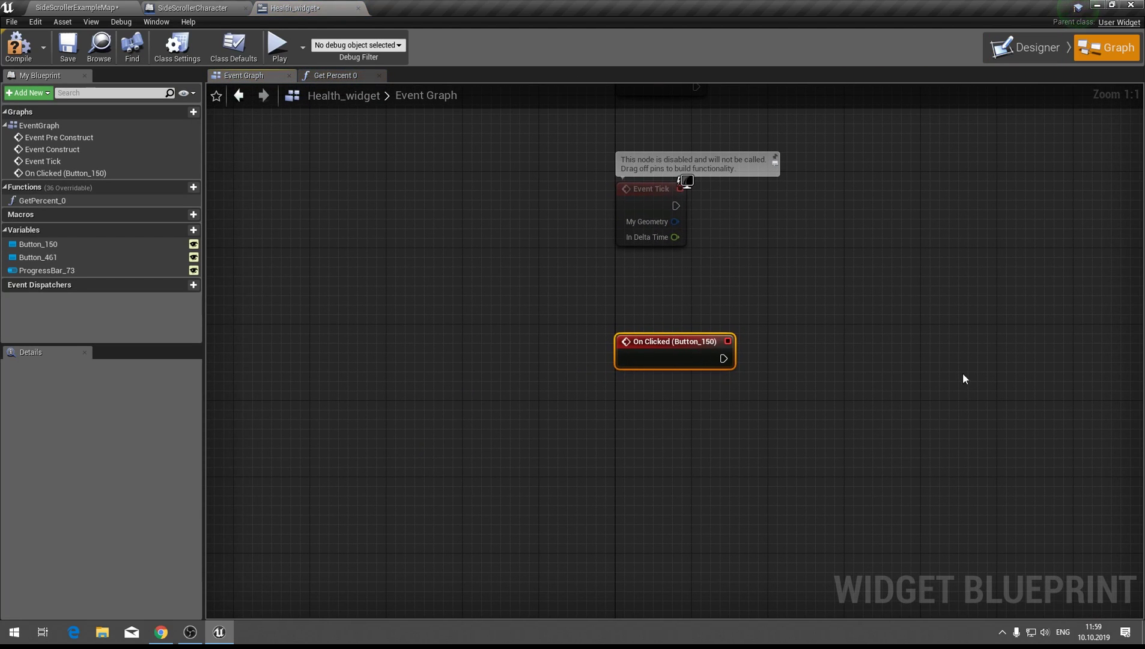
scroll(773, 270, down, 2)
drag(733, 314, 604, 99)
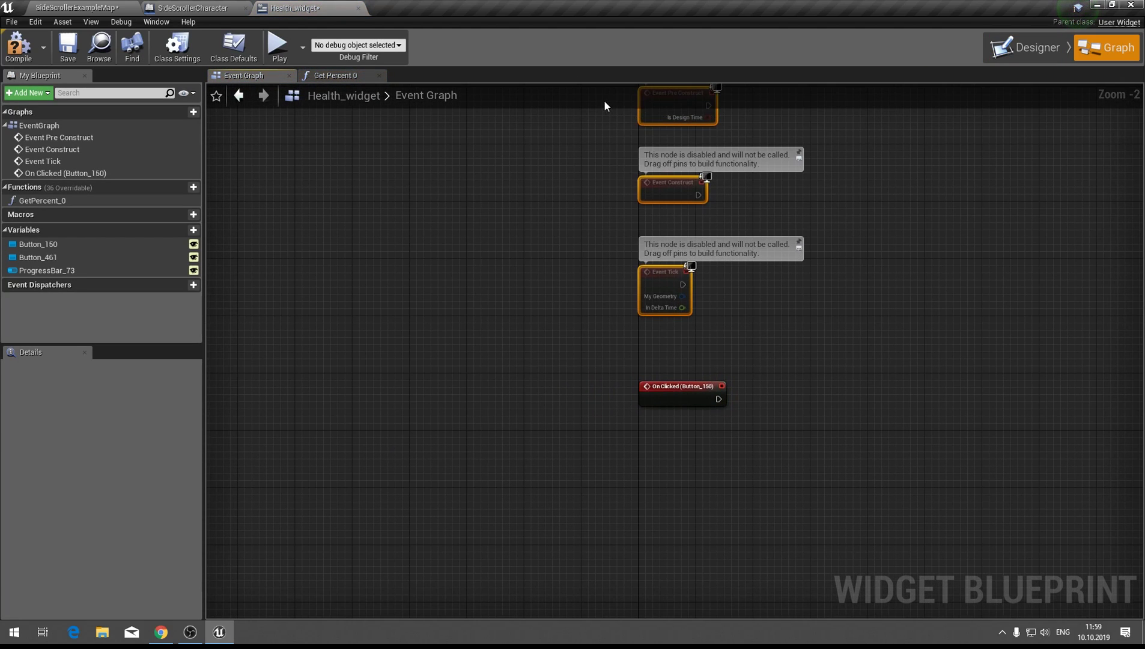
key(Delete)
scroll(671, 251, up, 2)
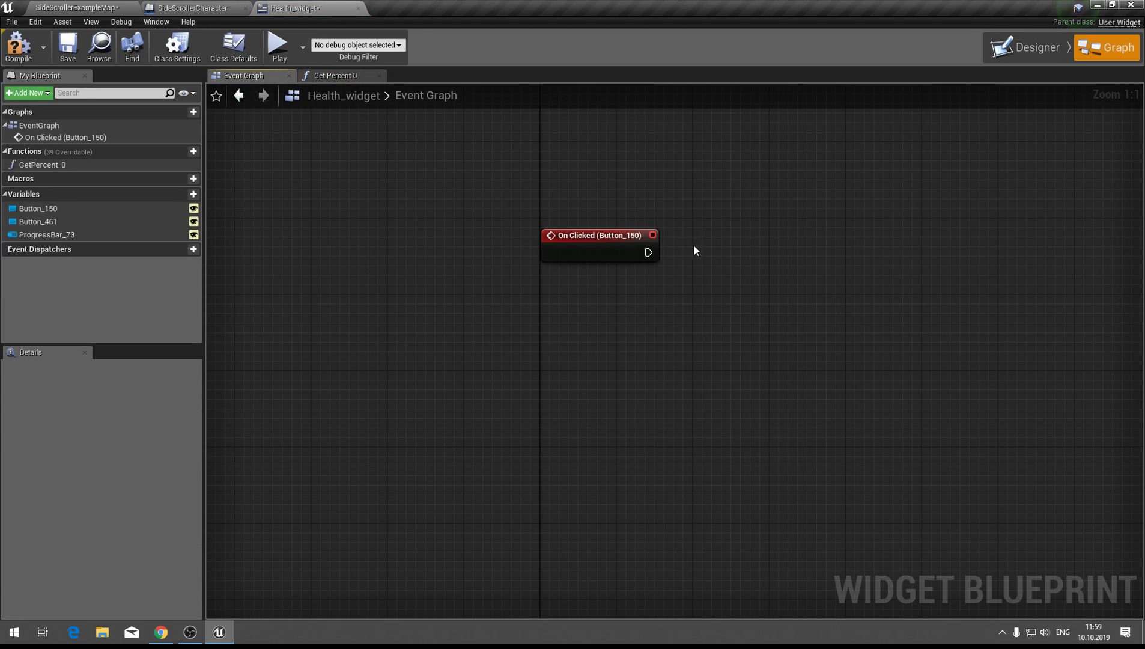
scroll(694, 244, up, 4)
click(537, 250)
scroll(529, 224, up, 2)
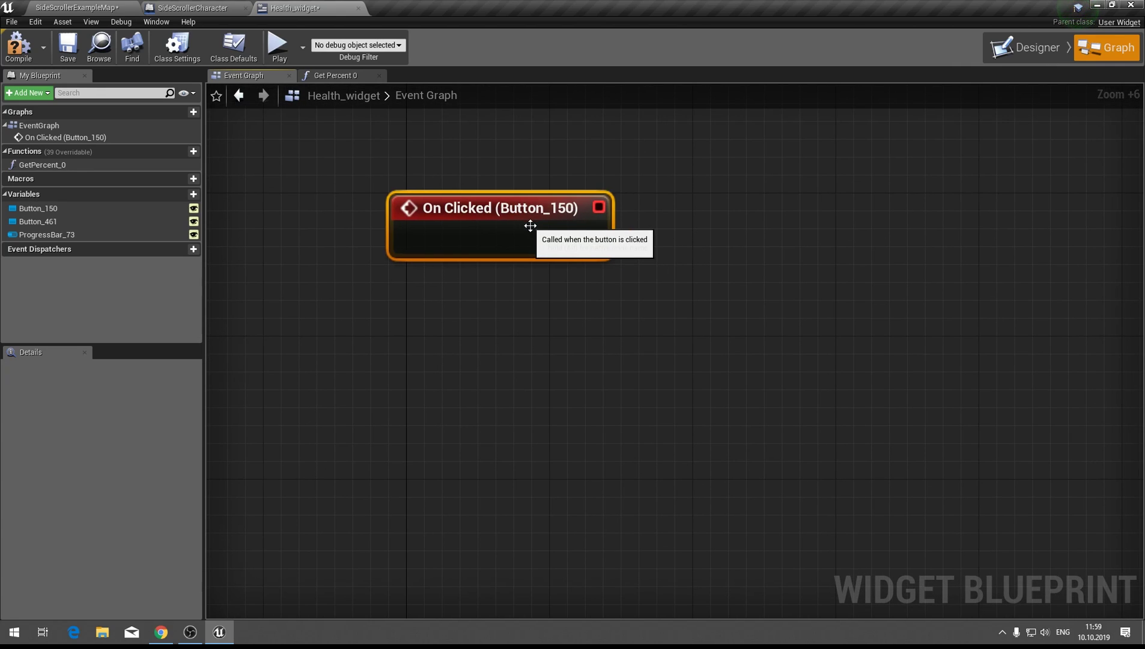
click(714, 235)
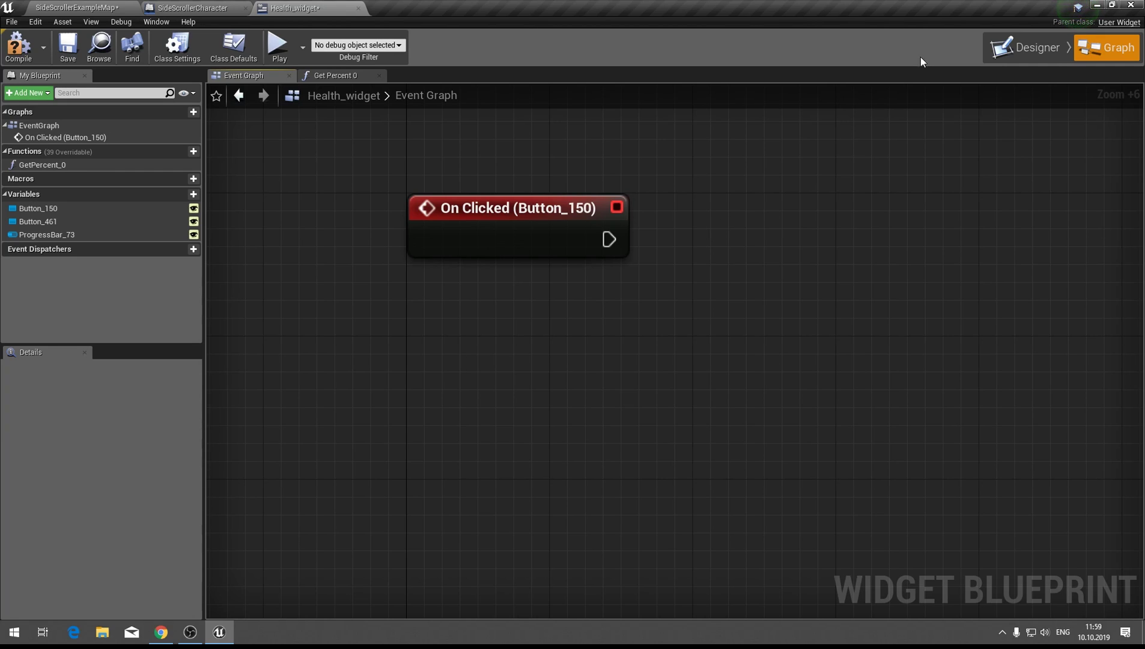
Use View next to On Clicked in Details to show the Button_150 click node in the Event Graph
click(1035, 47)
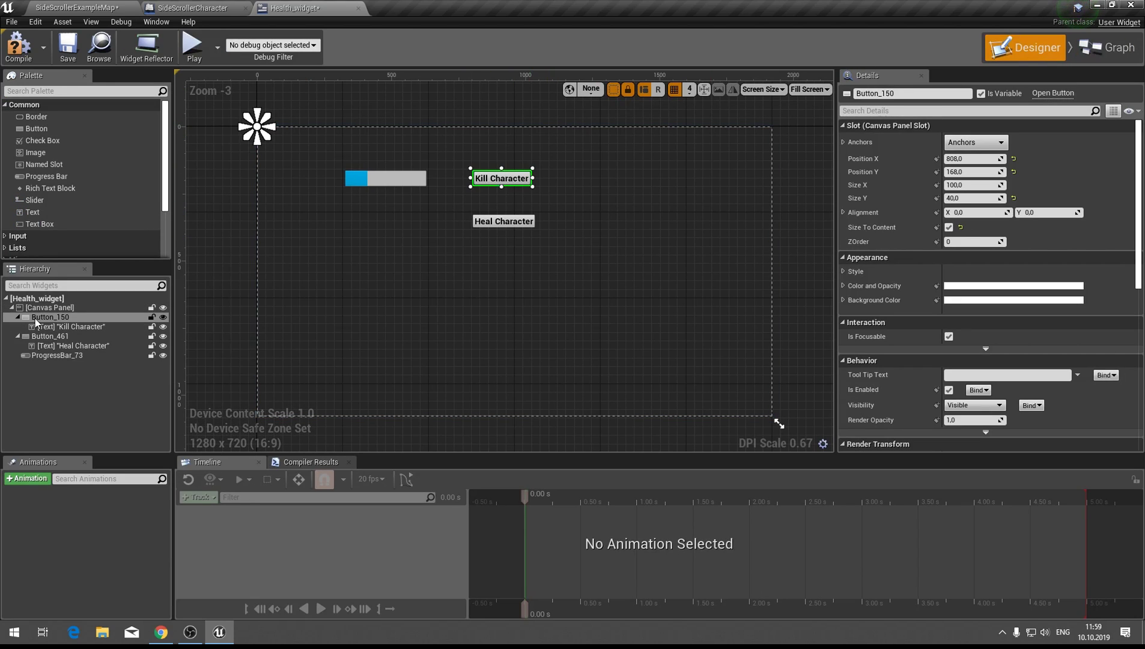
scroll(959, 281, down, 3)
scroll(959, 281, down, 4)
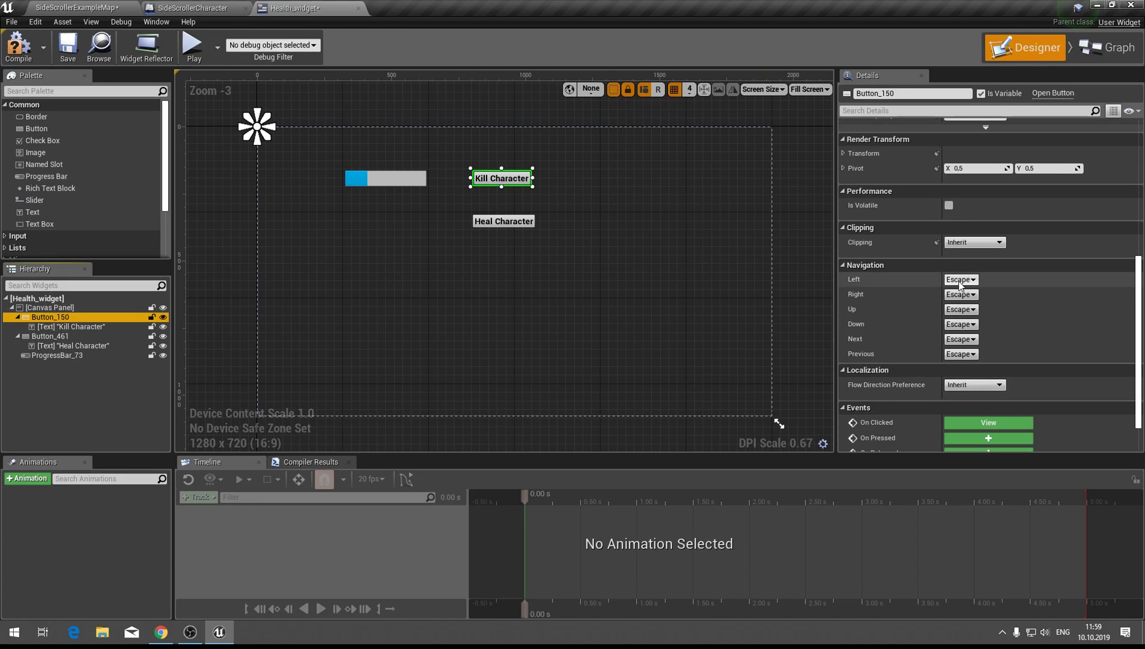
scroll(973, 324, down, 4)
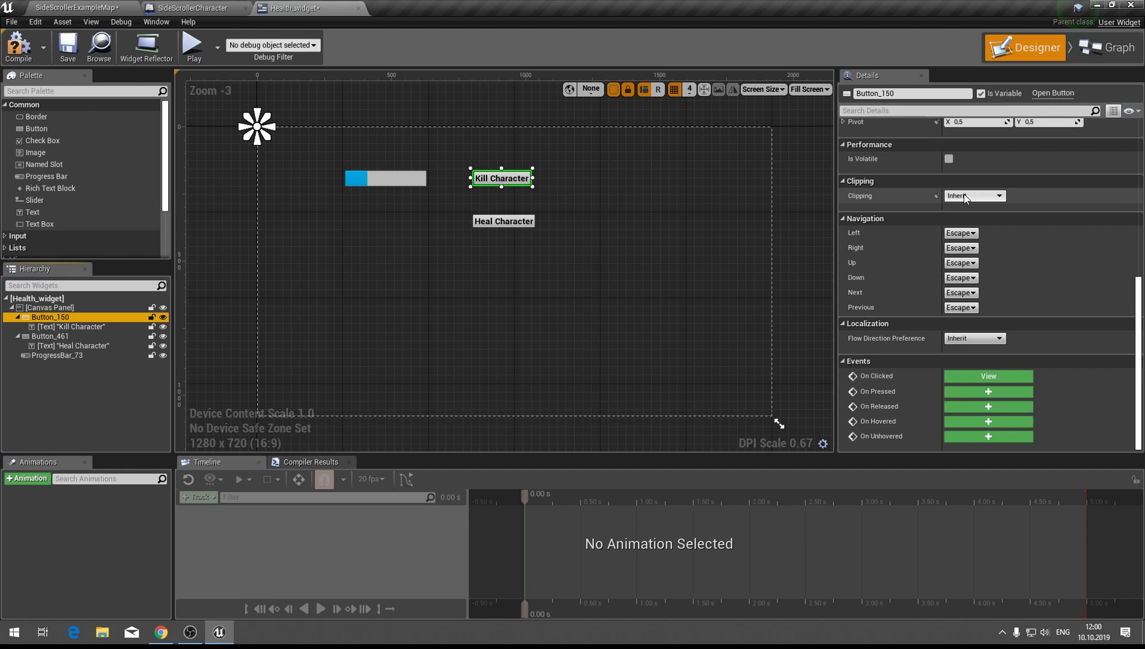
click(982, 375)
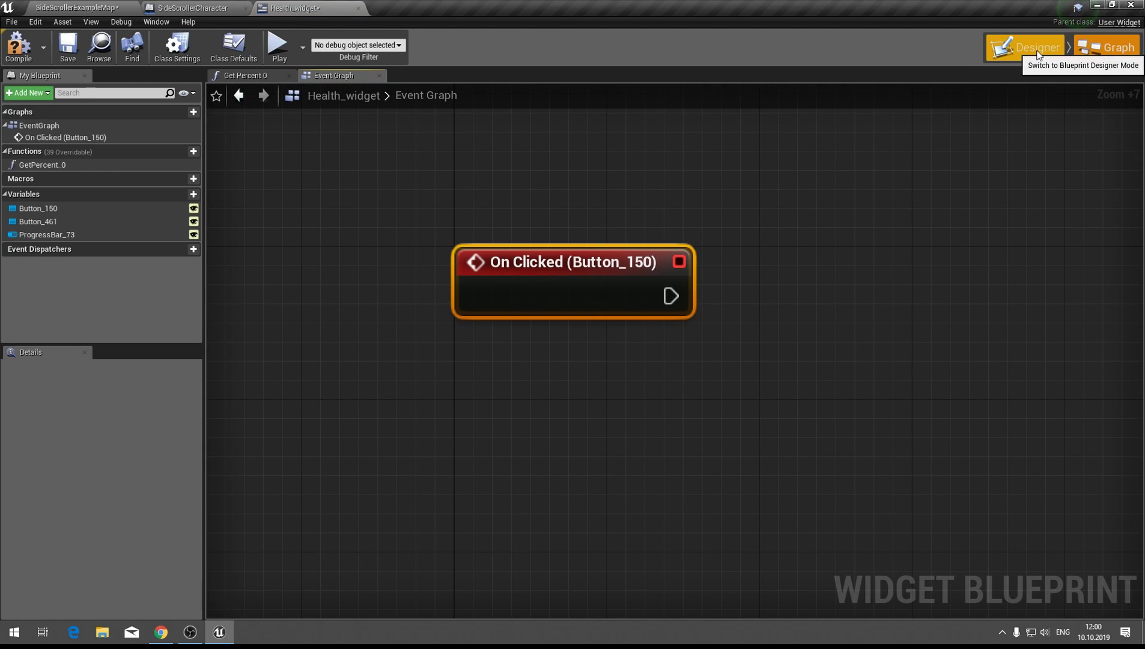
right_drag(626, 281, 626, 212)
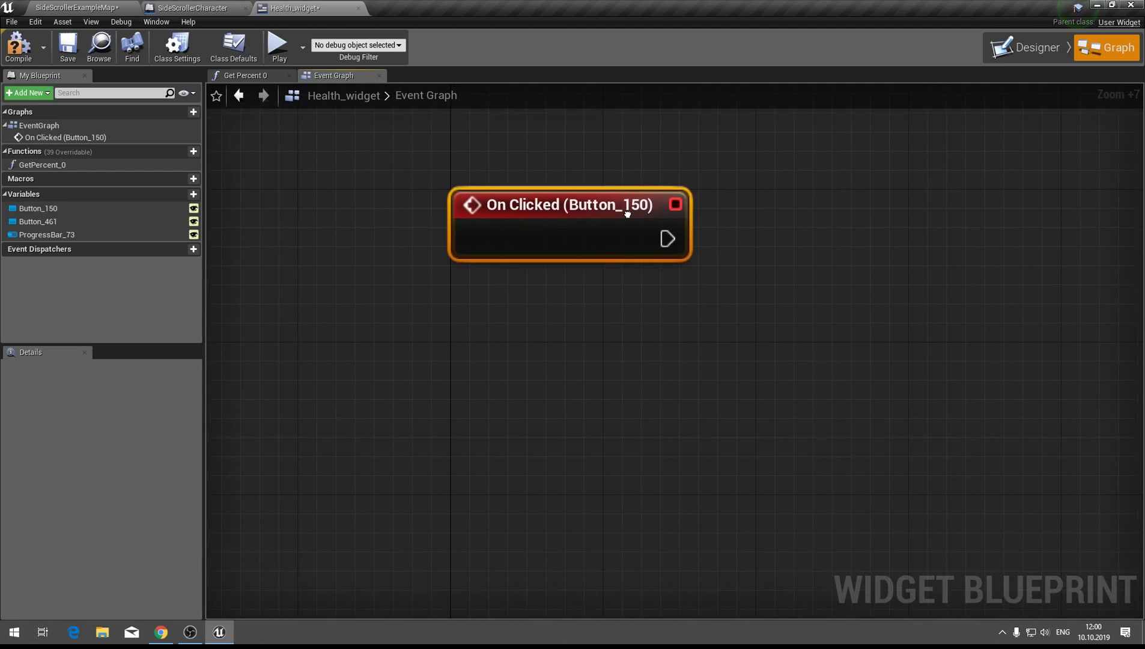
scroll(566, 235, down, 1)
scroll(633, 278, up, 1)
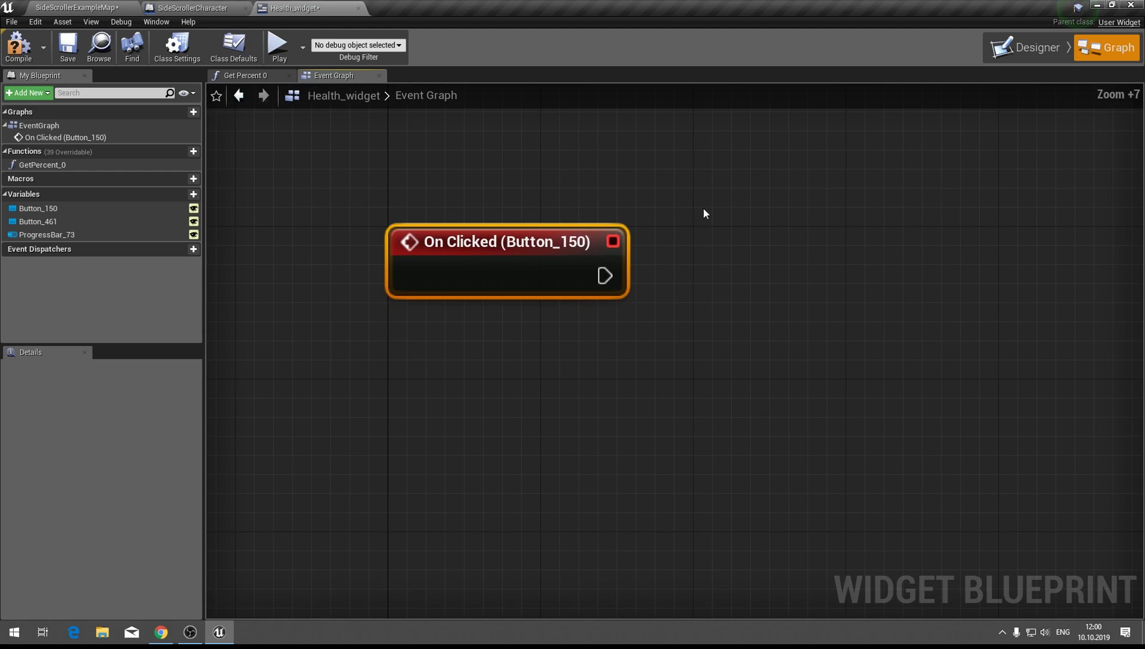
click(1040, 48)
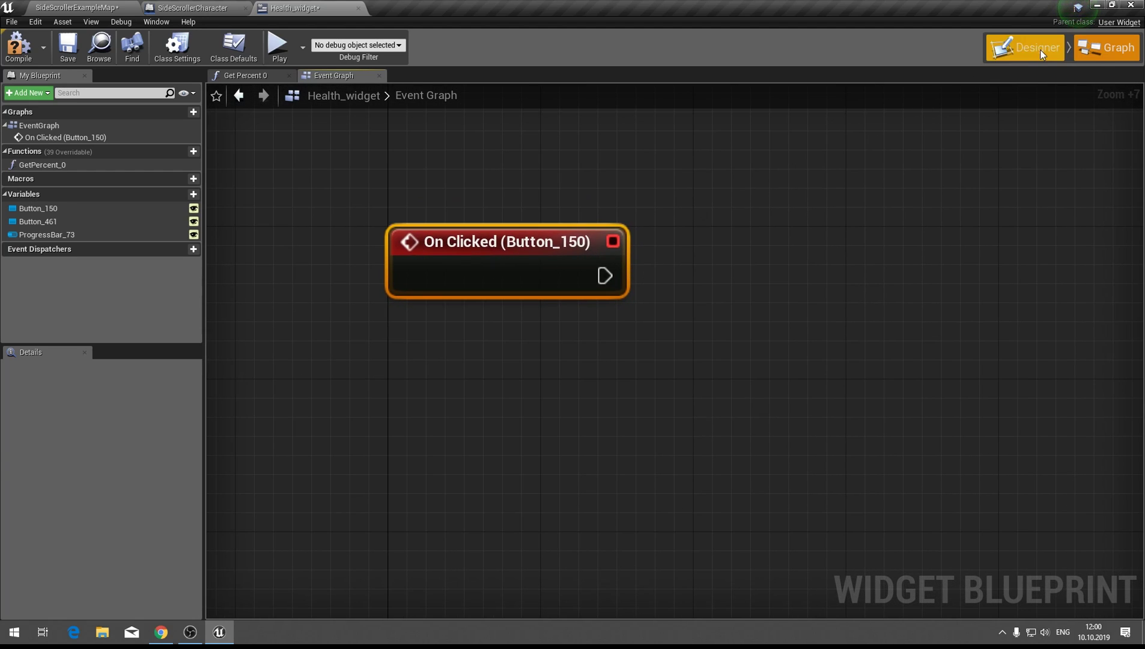
scroll(1013, 226, down, 10)
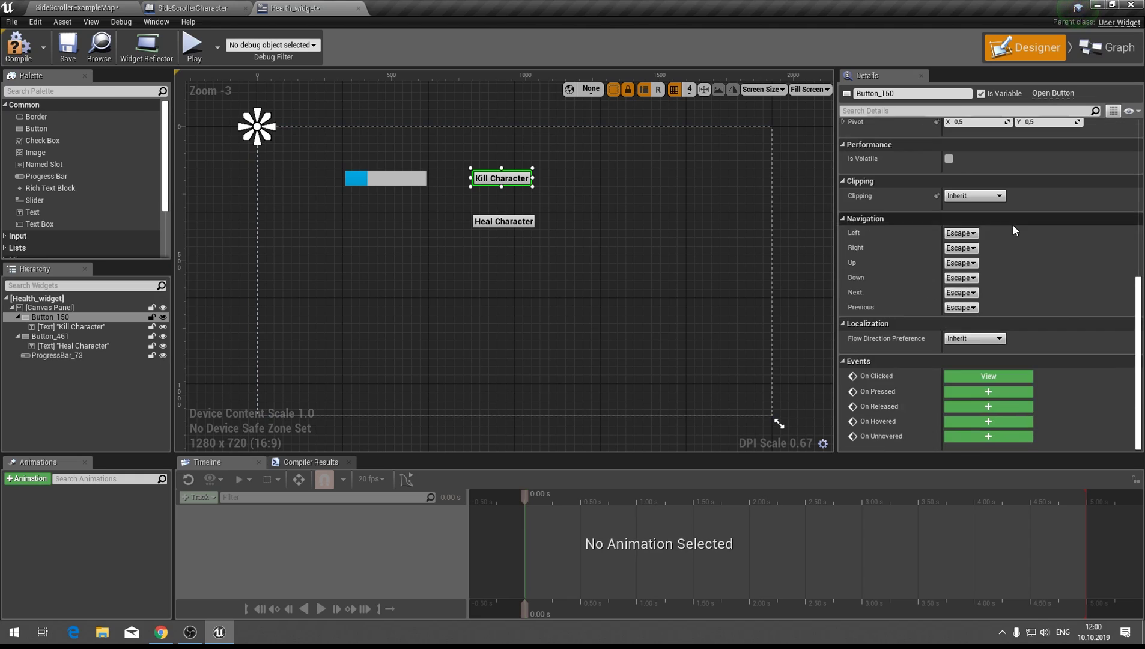
click(986, 381)
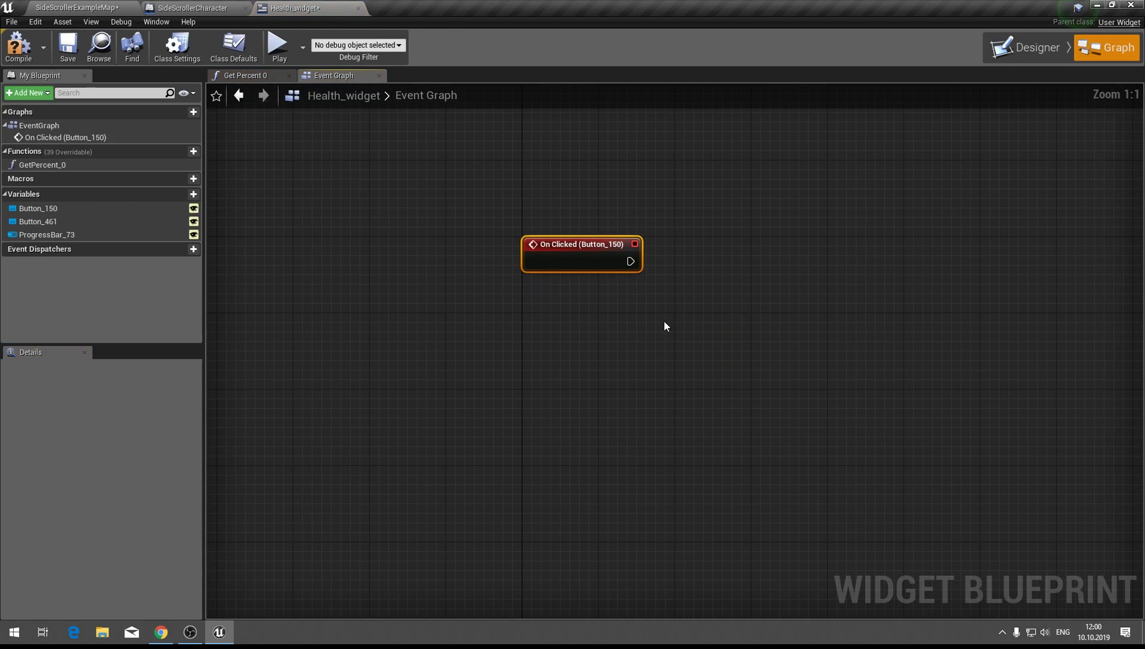
Add a Get Player Character node beside the On Clicked event
scroll(658, 330, up, 6)
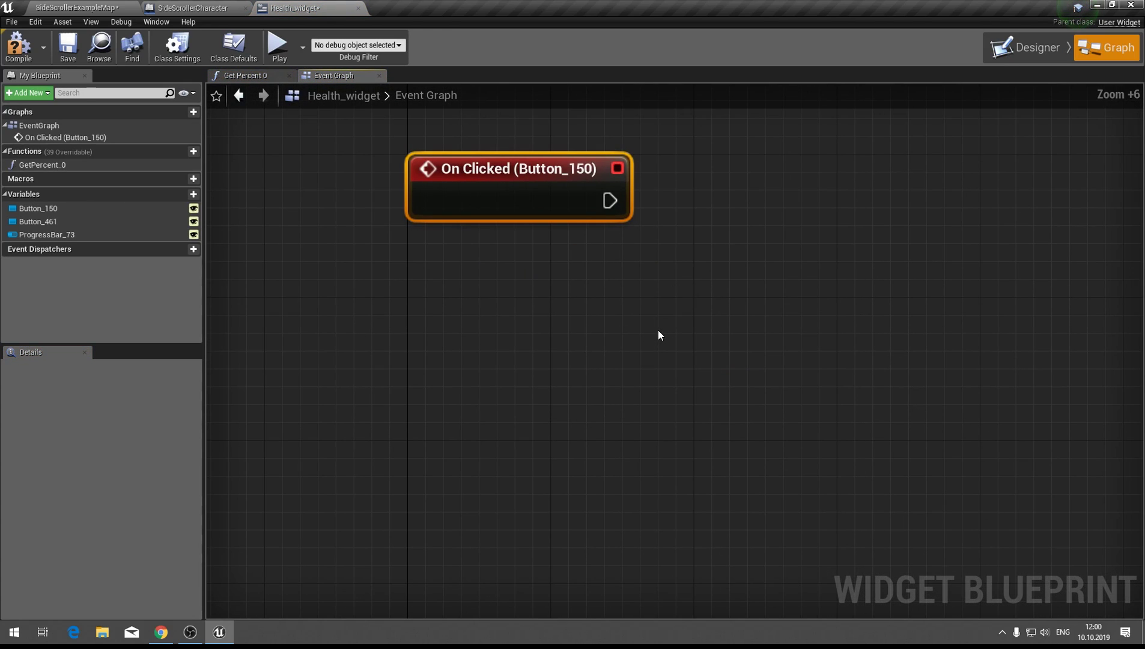
right_click(371, 330)
text(get)
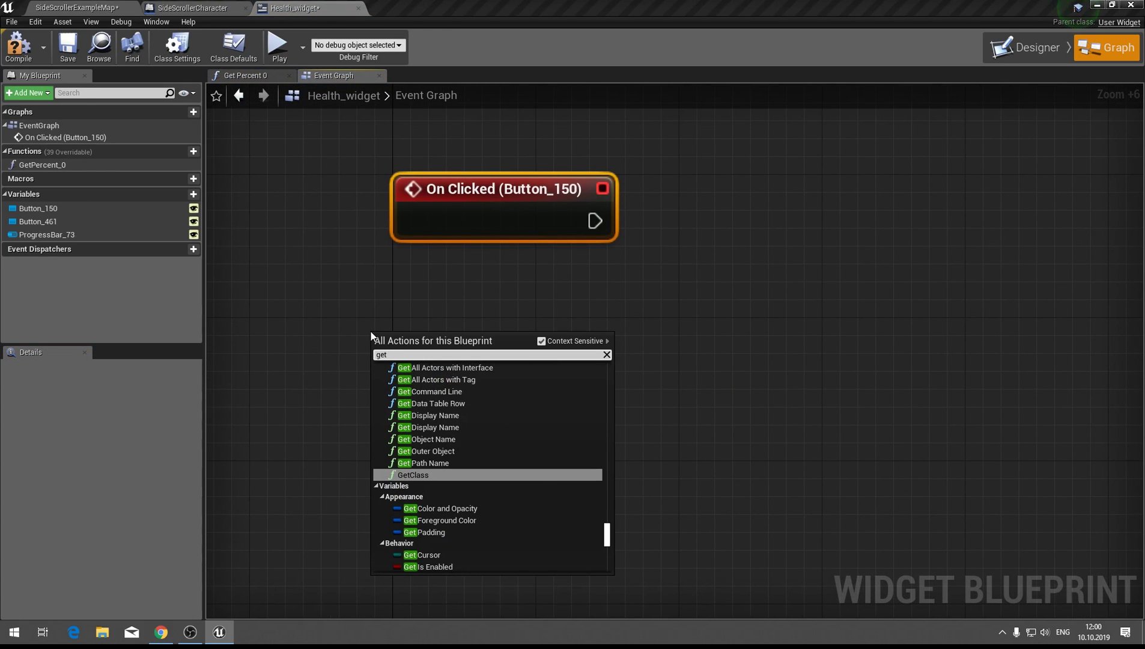
text( player cha)
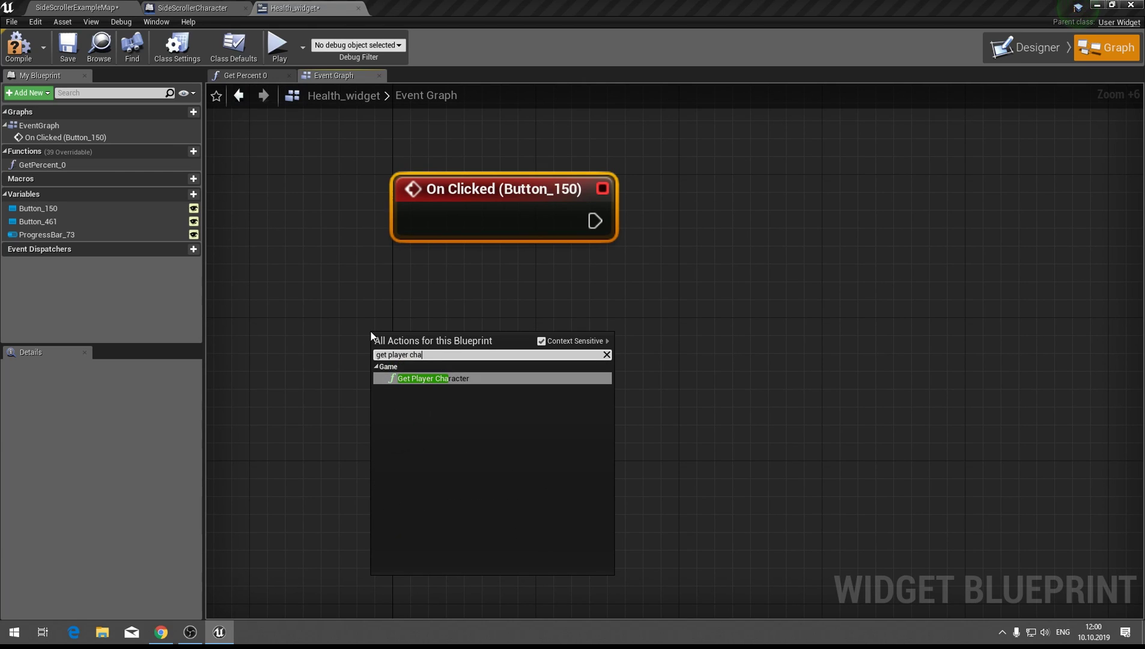
text(racter)
key(Return)
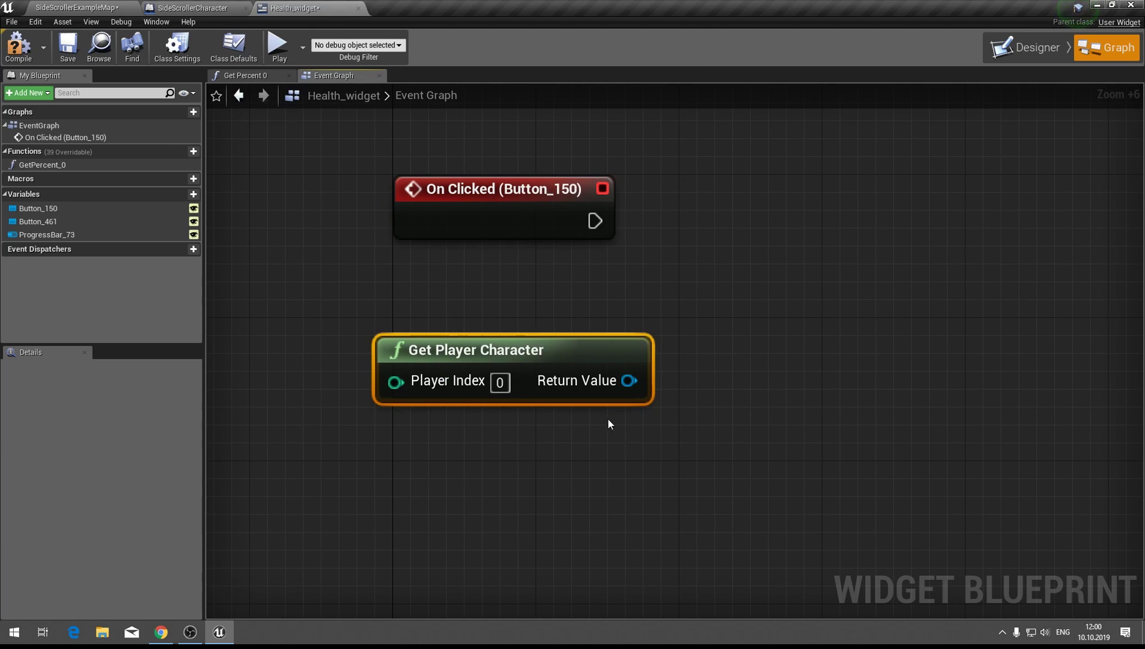
drag(504, 349, 467, 331)
Cast its output to SideScrollerCharacter, wire On Clicked into the cast, and compile
drag(593, 362, 694, 290)
text(c)
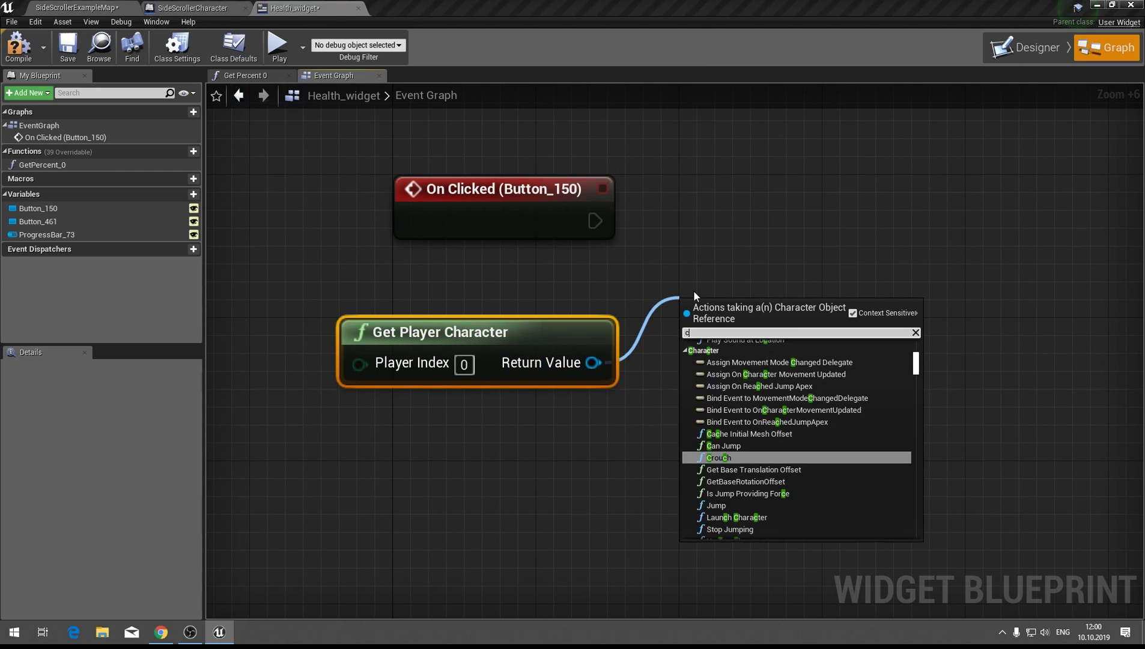
text(ast to si)
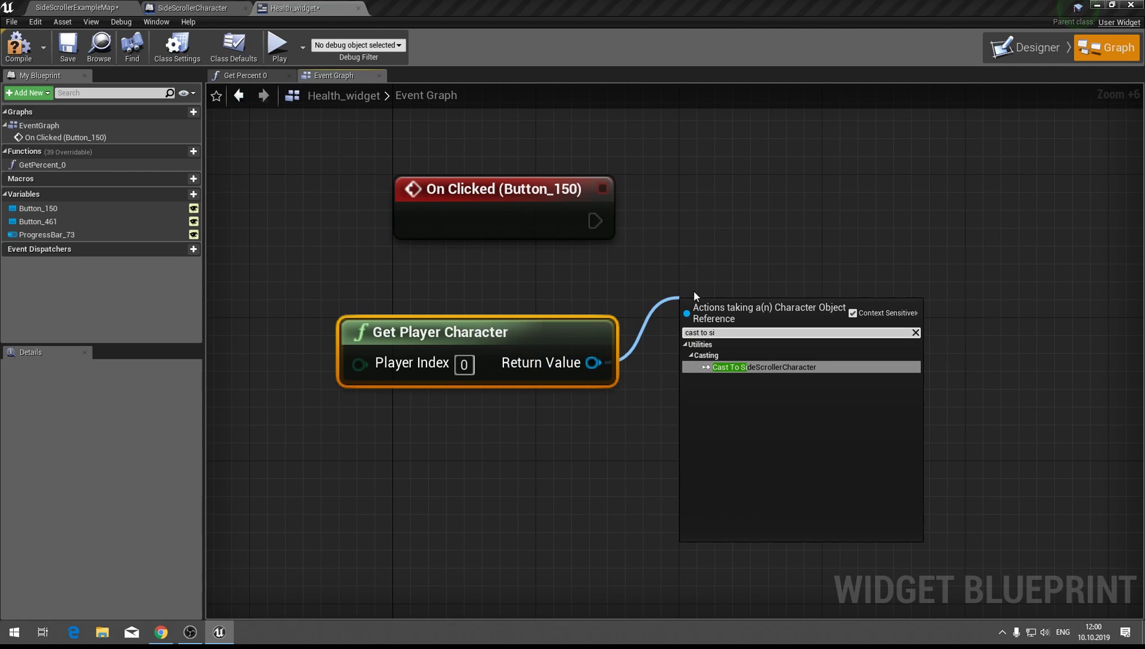
key(Return)
drag(733, 316, 681, 193)
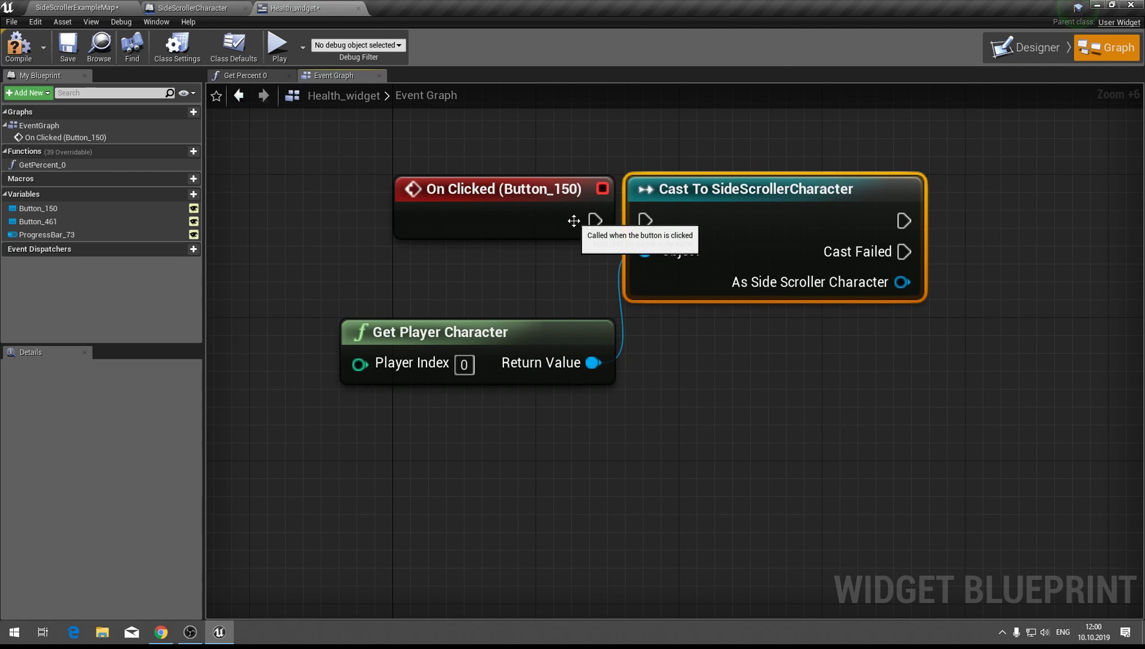
drag(595, 221, 703, 207)
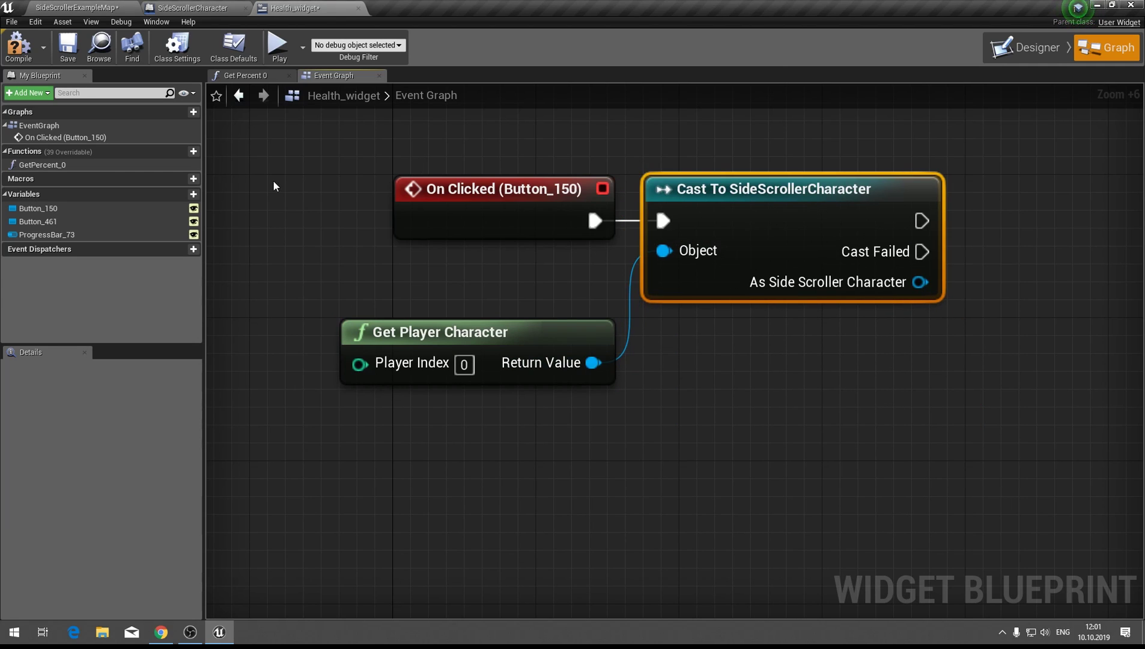
click(9, 60)
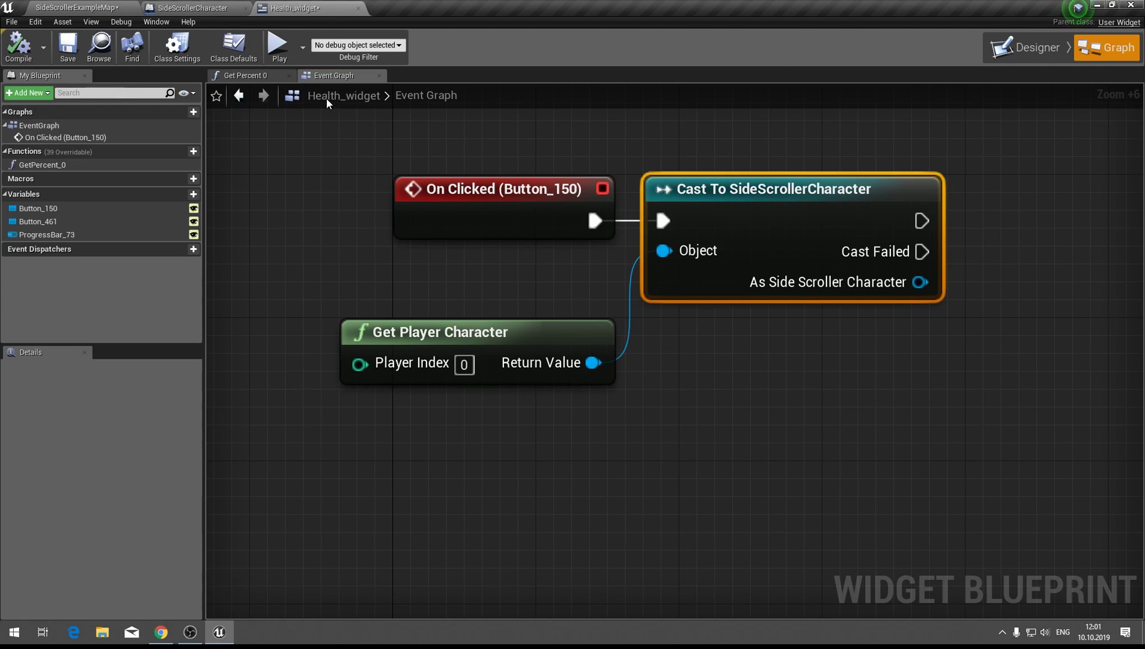
Rename Button_150 to KillCharacterButton
click(1041, 47)
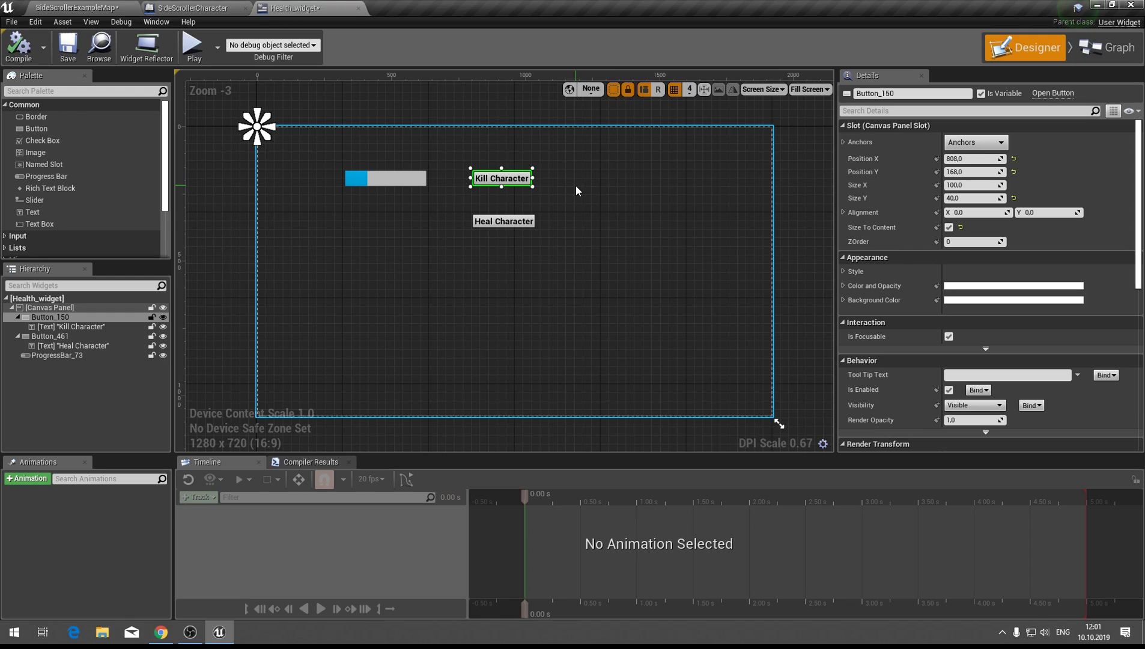
click(938, 93)
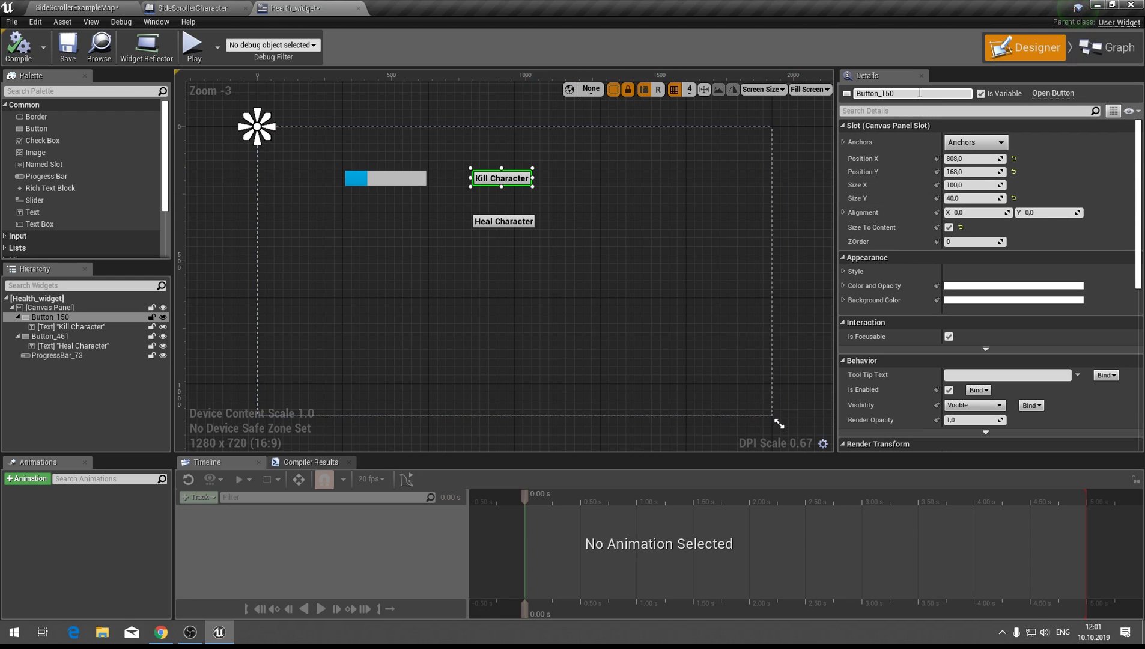
text(Kill)
text(CharacterBu)
text(tton)
key(Return)
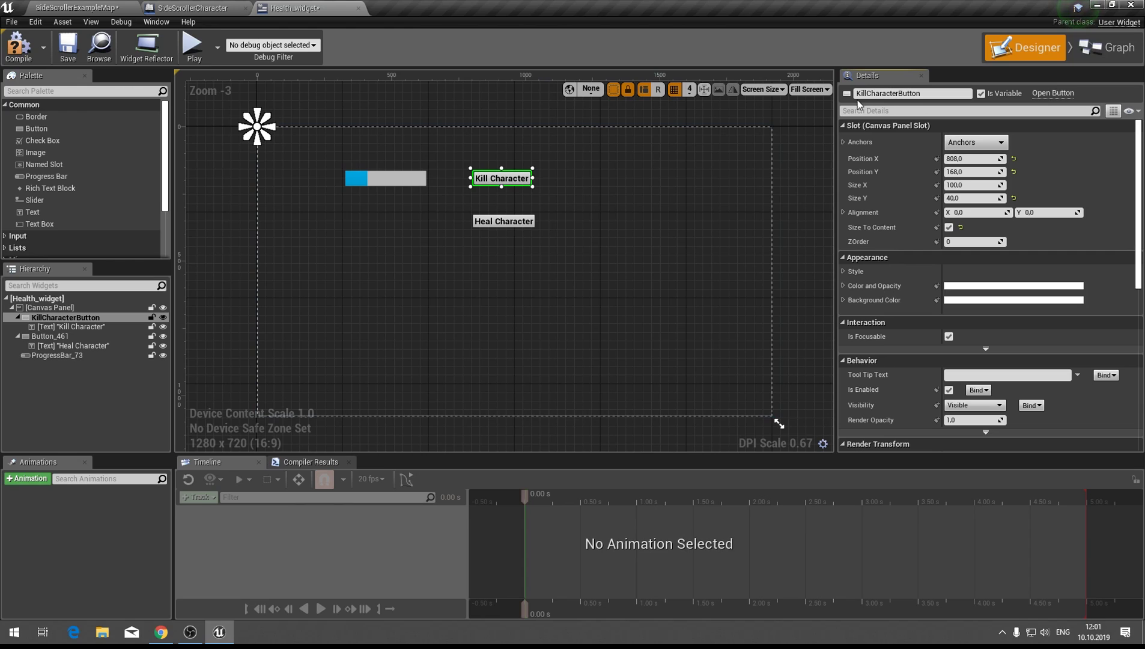
Shift the On Clicked, Get Player Character and cast nodes further left
click(1107, 48)
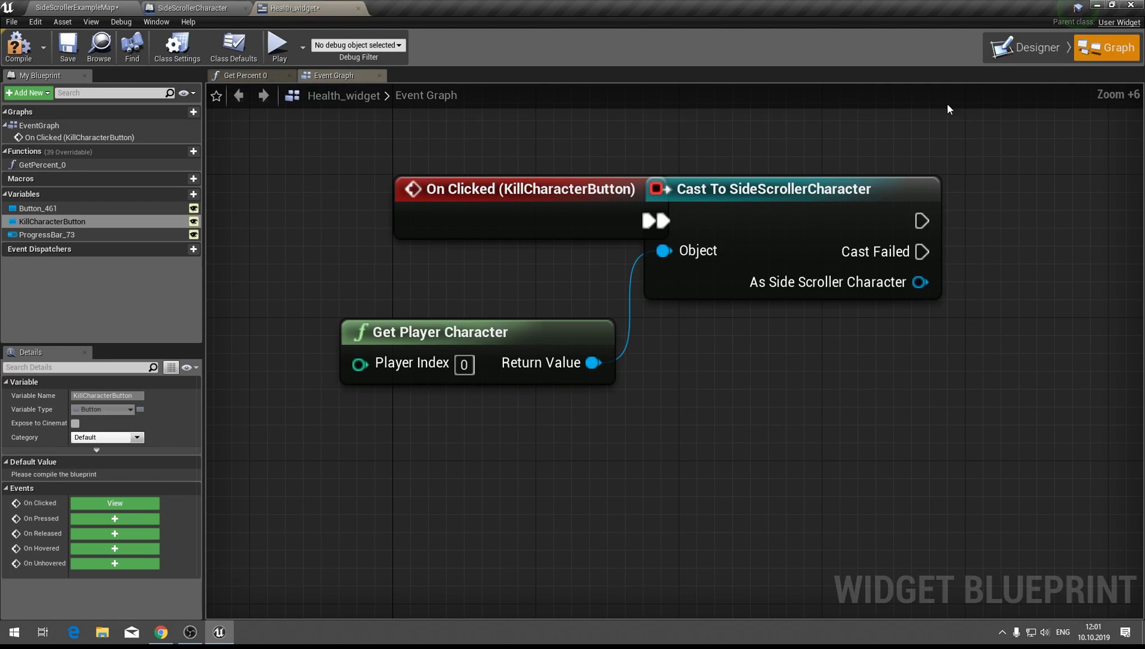
drag(556, 217, 441, 218)
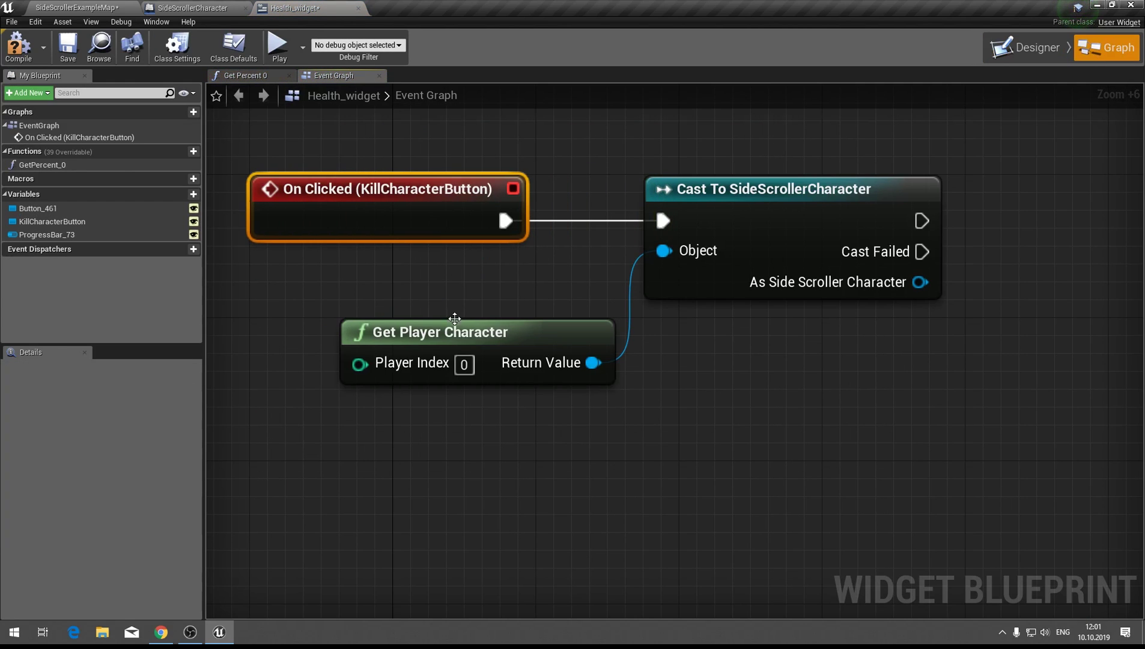
drag(455, 319, 365, 319)
drag(665, 177, 630, 177)
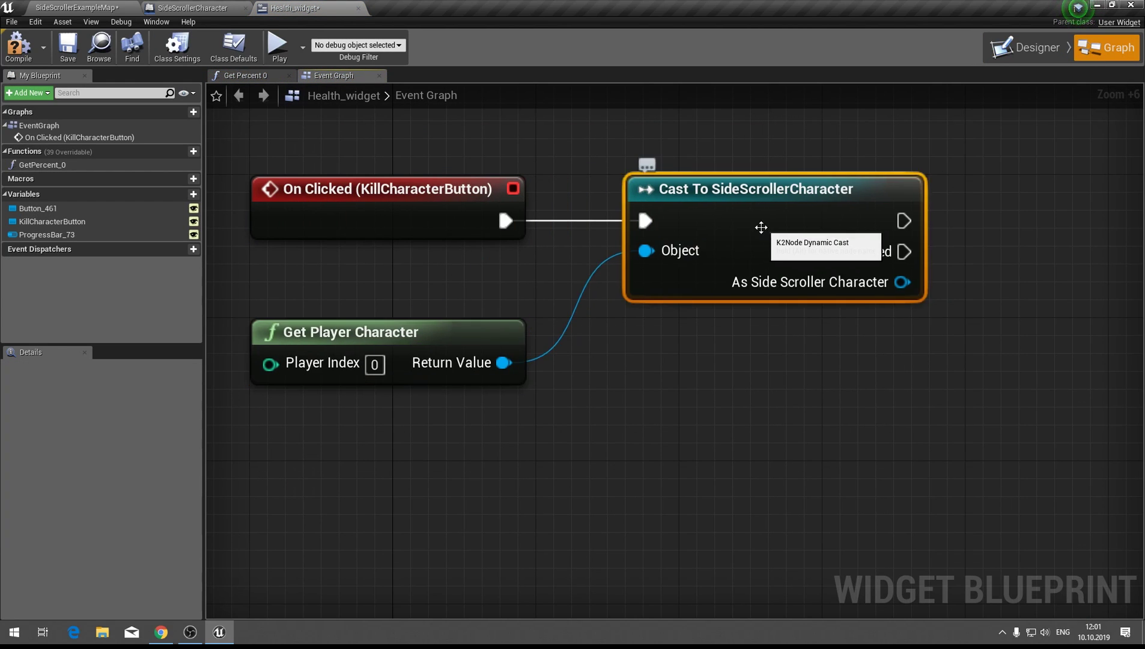
Rename the heal button to HealCharacterButton and save the widget
click(996, 47)
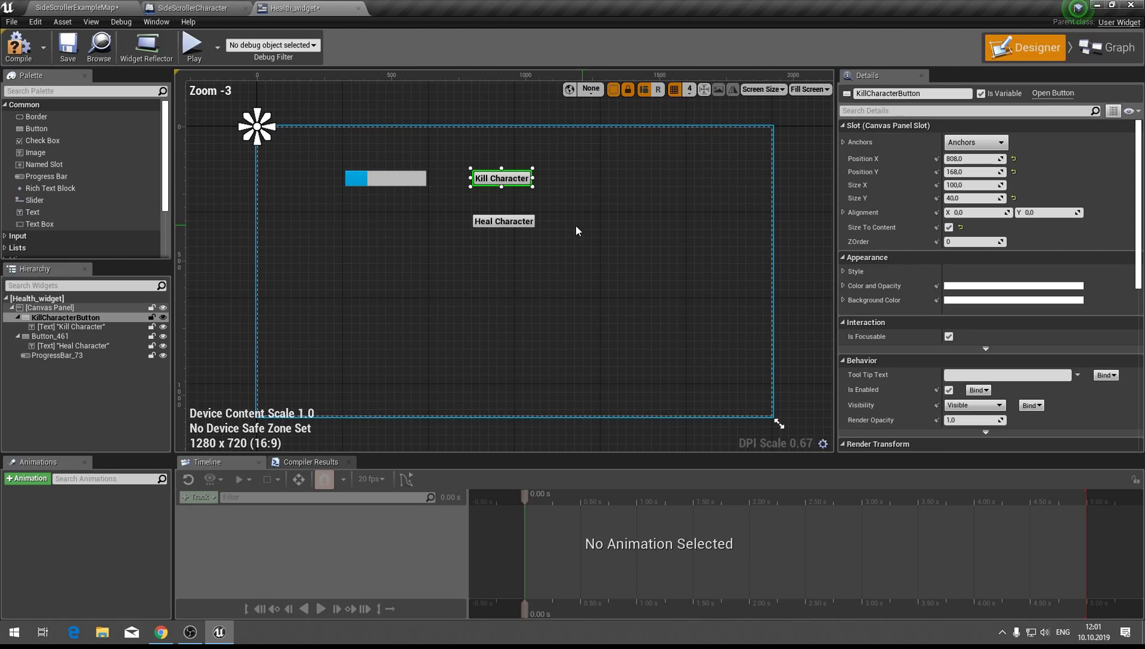
click(508, 227)
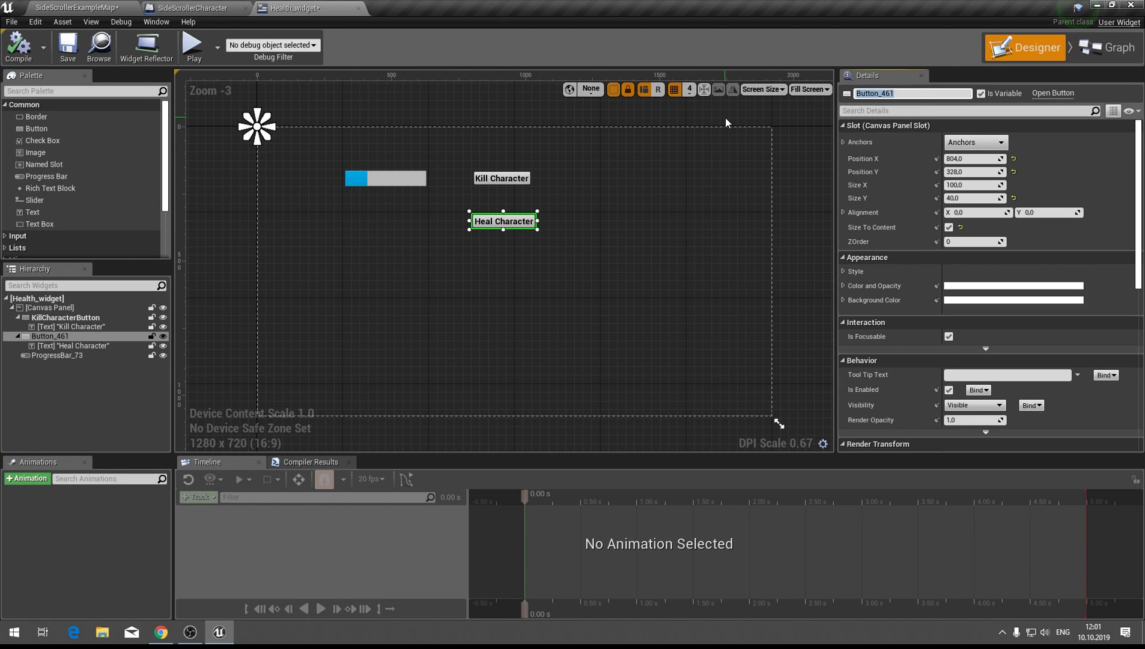
text(HealChara)
text(cterButton)
key(Return)
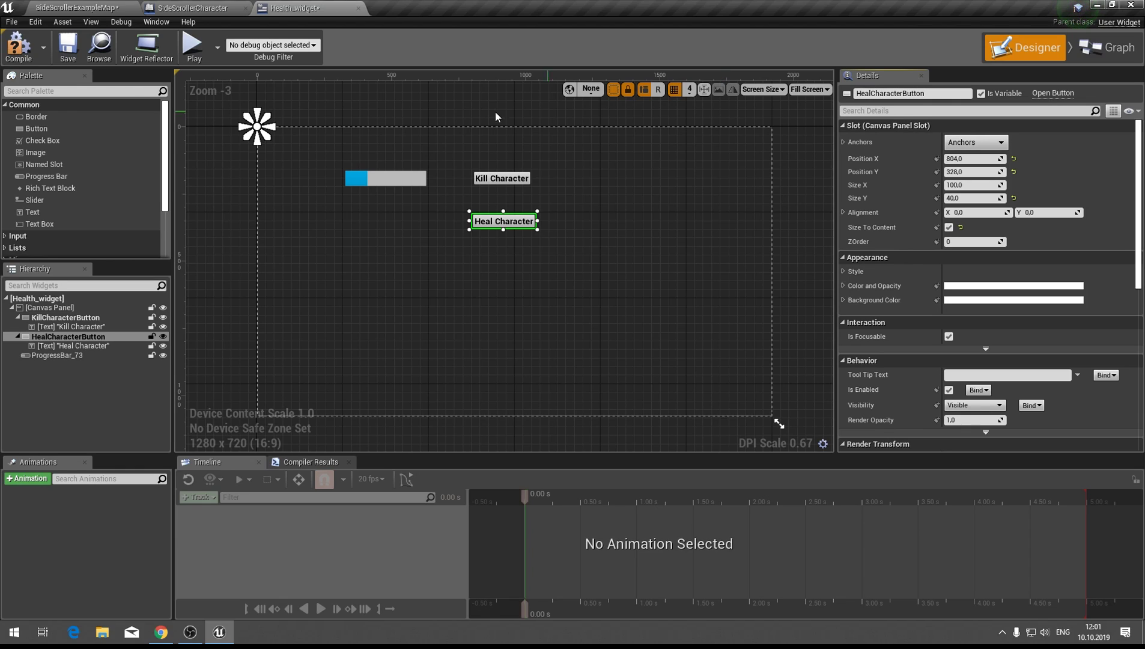
click(67, 47)
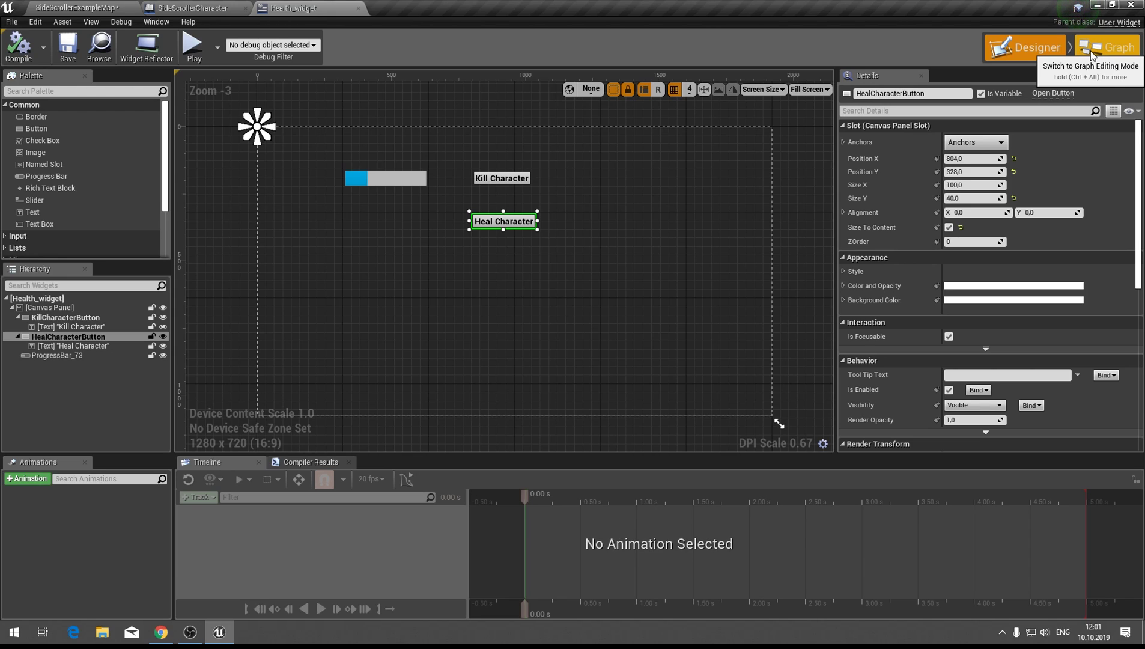
click(1091, 52)
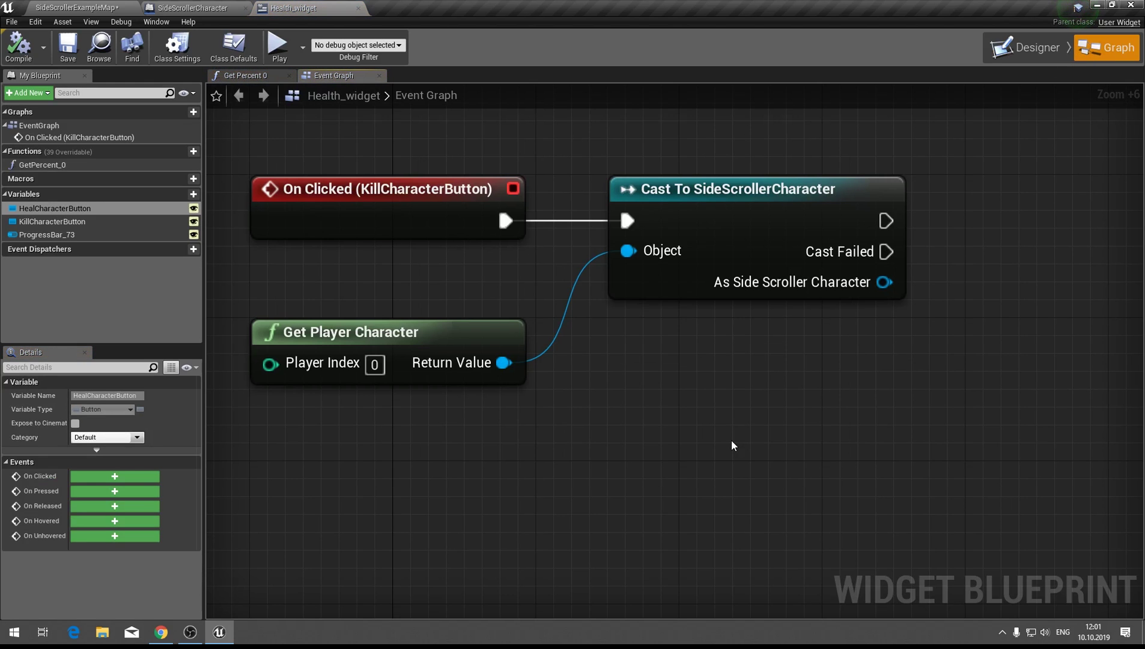
Pull the cast character's Health into an integer subtract node that removes 5
scroll(731, 441, down, 1)
scroll(731, 440, down, 1)
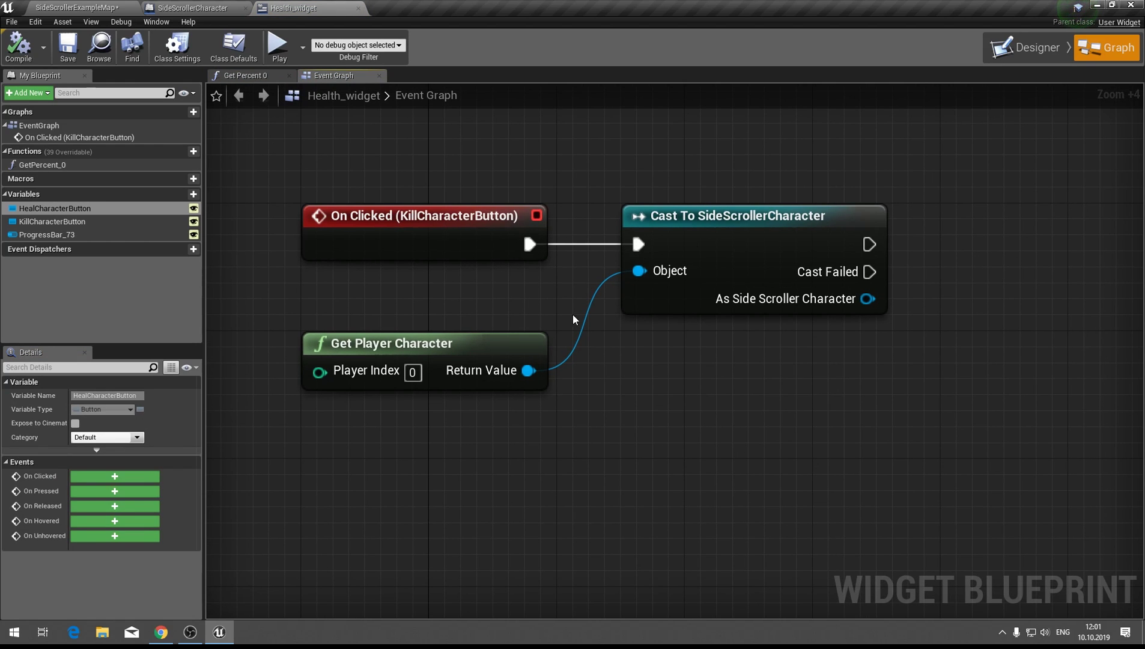
right_drag(573, 314, 559, 356)
scroll(560, 356, down, 1)
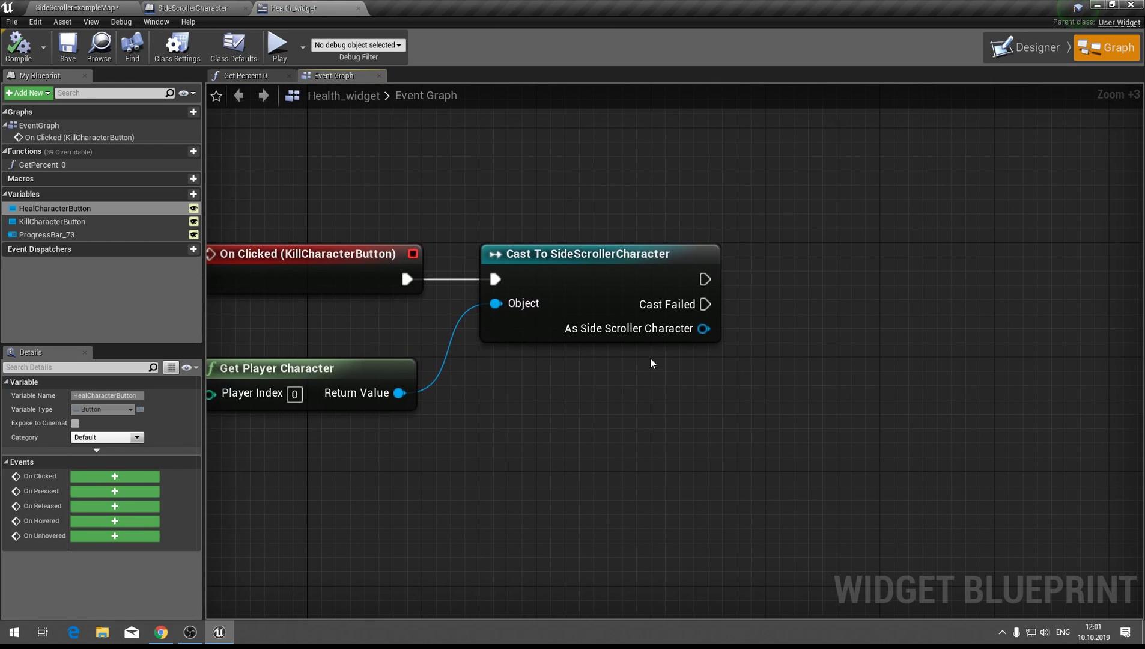
drag(704, 328, 759, 373)
text(get he)
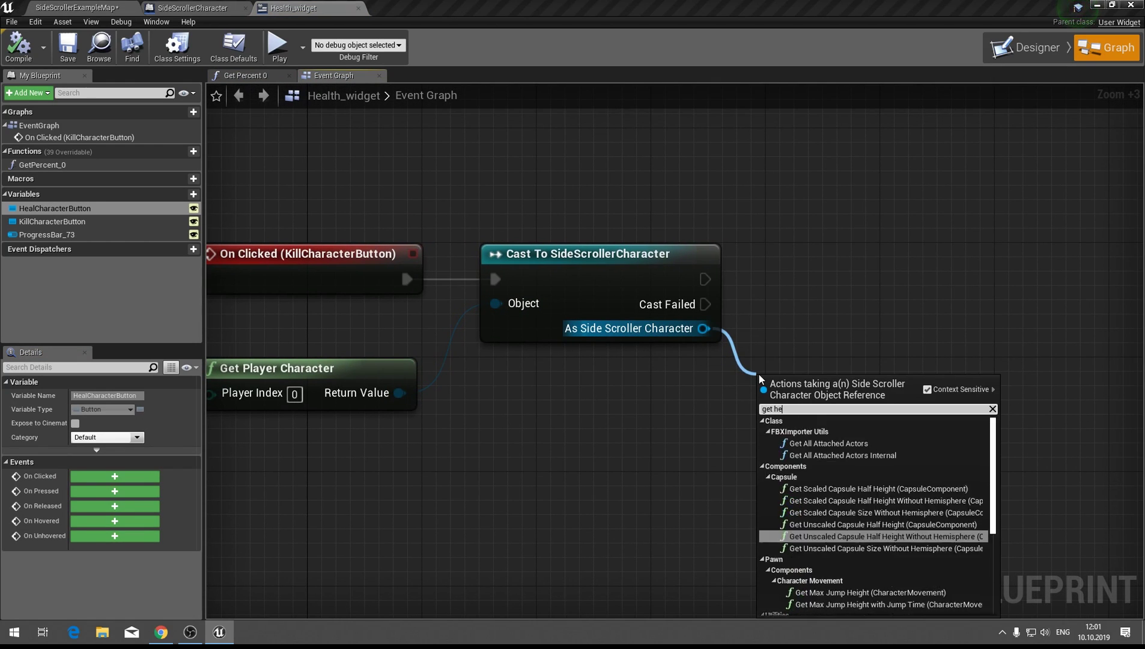
text(alth)
key(Return)
drag(886, 386, 950, 385)
text(-)
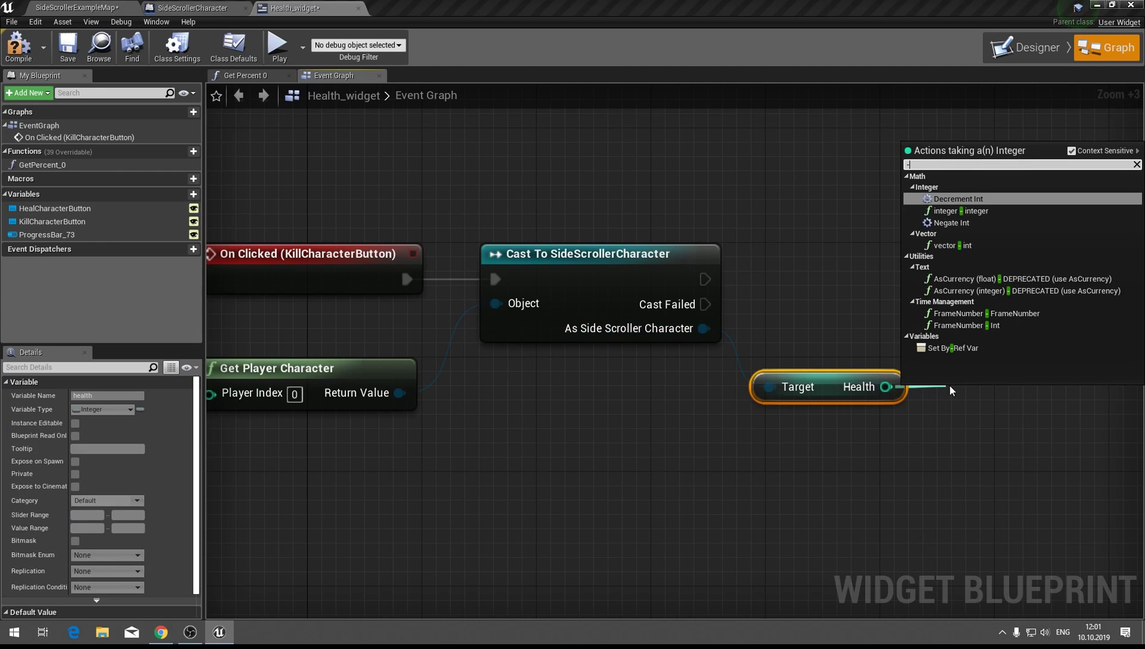
click(960, 211)
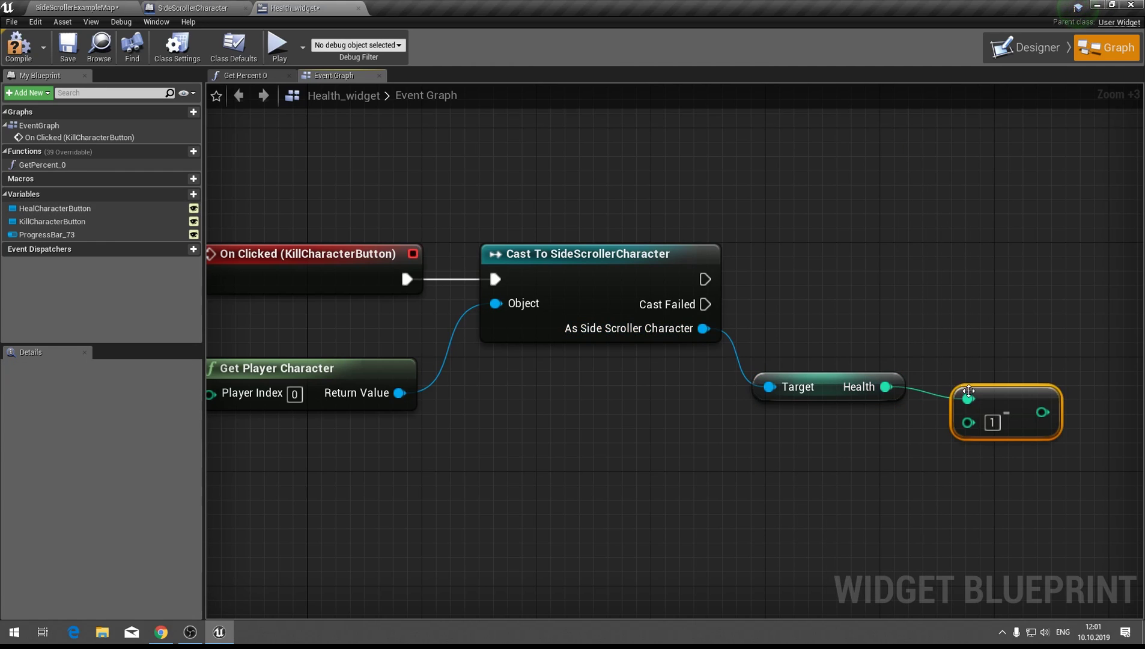
click(992, 423)
text(5)
click(1017, 380)
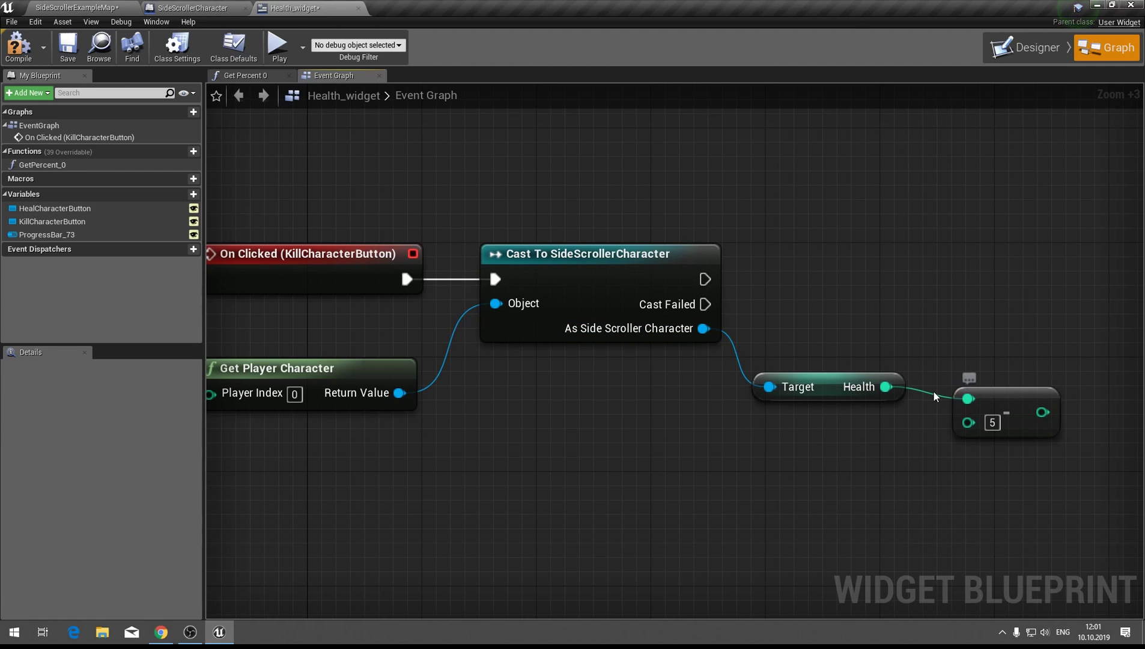
Add SET Health after the cast and feed it the Health − 5 result
drag(704, 328, 798, 304)
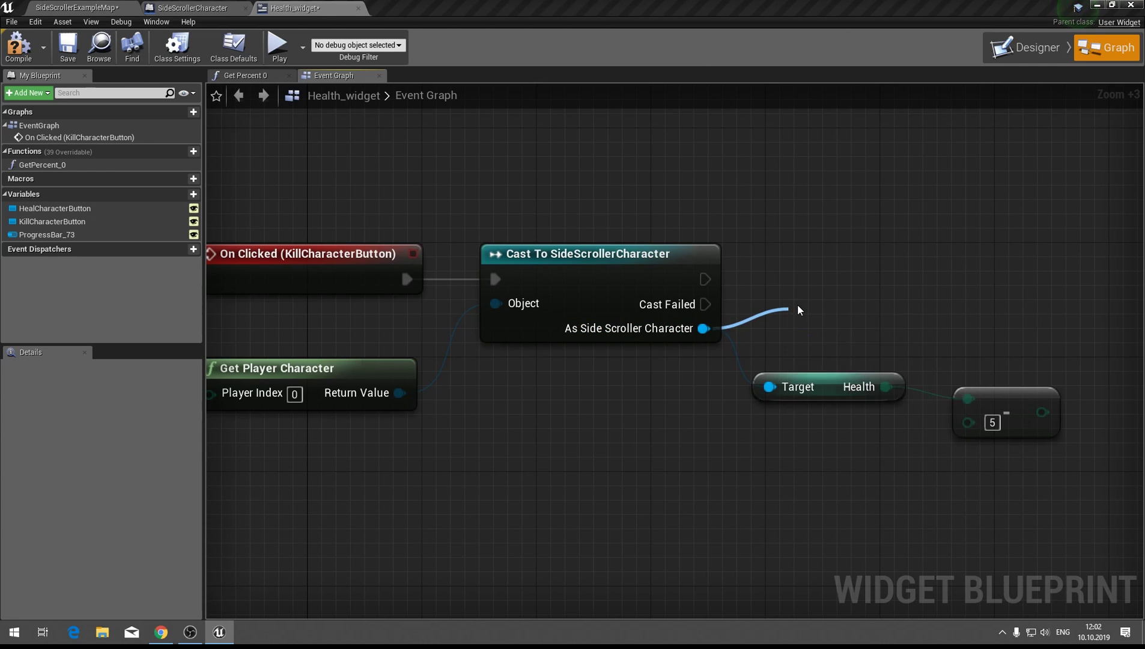
drag(861, 324, 1038, 265)
drag(637, 287, 986, 274)
drag(974, 421, 987, 312)
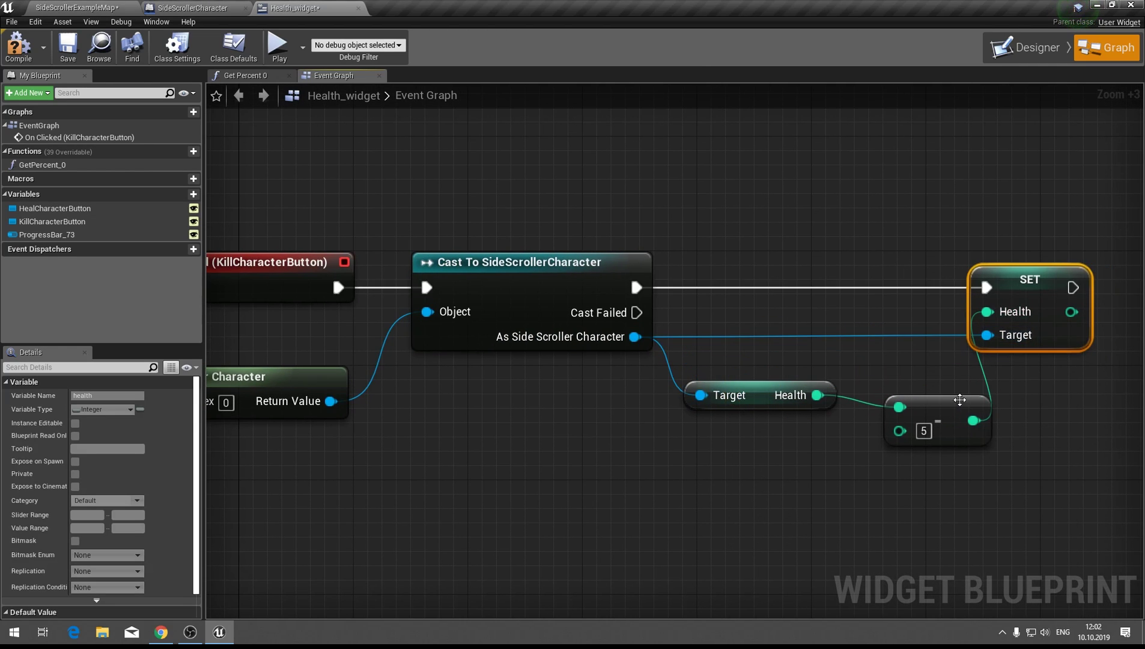
click(960, 400)
ctrl+click(760, 395)
mouse_move(701, 395)
mouse_down()
mouse_move(751, 394)
mouse_move(764, 369)
mouse_up()
click(741, 416)
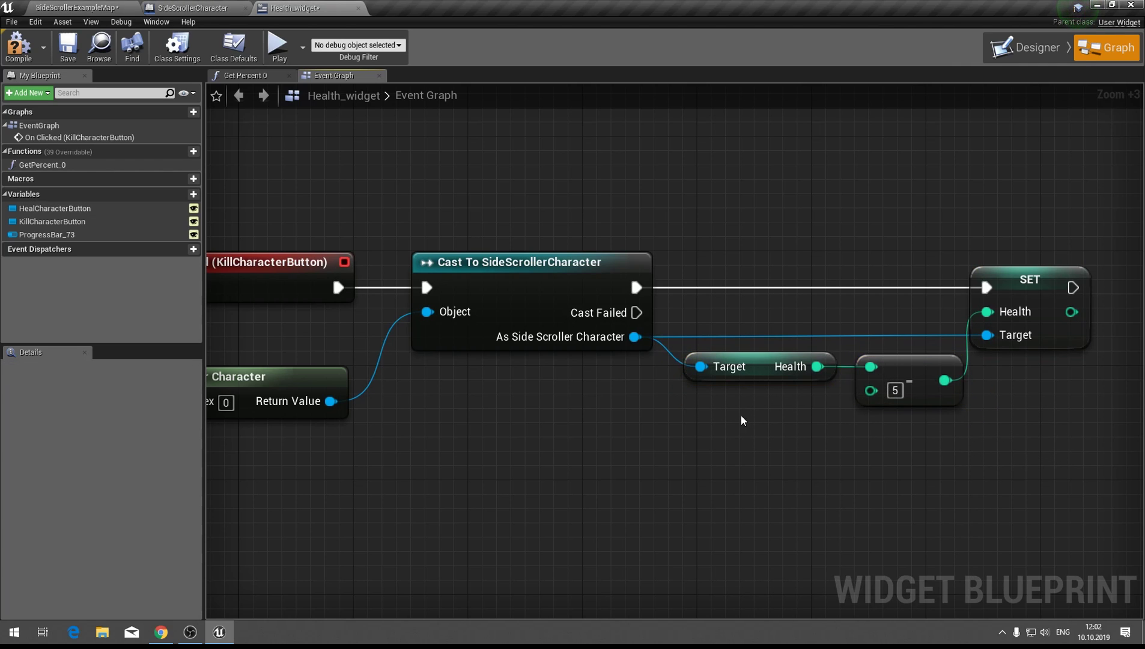
Save the widget and start a play test
click(65, 53)
scroll(461, 379, down, 1)
right_drag(460, 379, 542, 417)
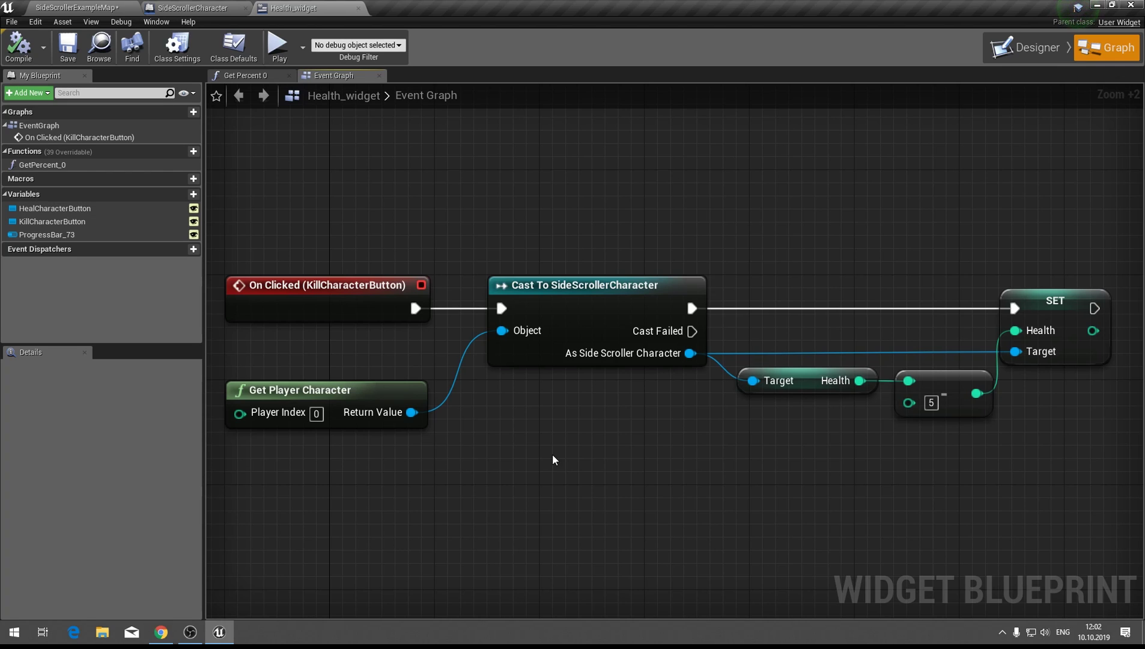
click(277, 45)
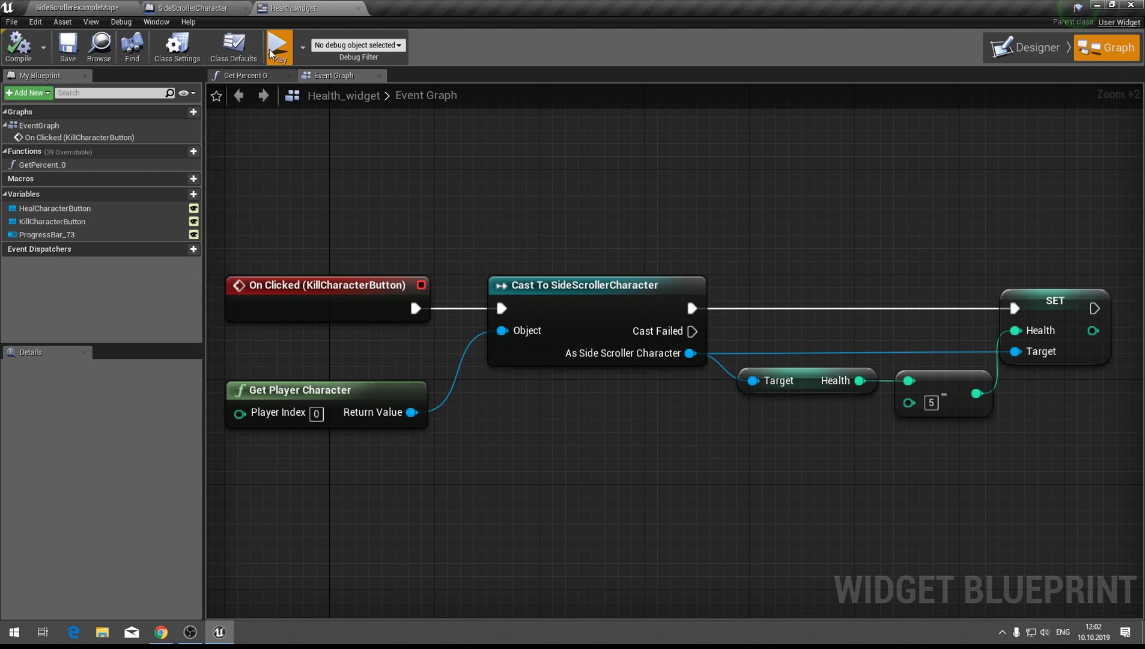
click(539, 180)
click(540, 184)
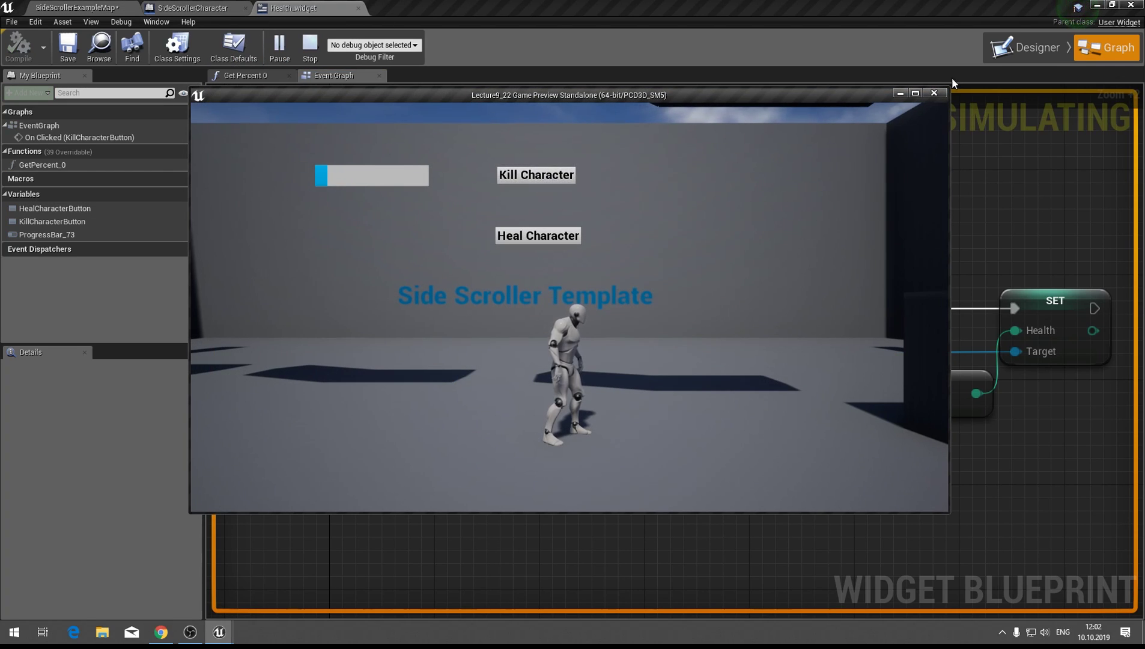
click(931, 95)
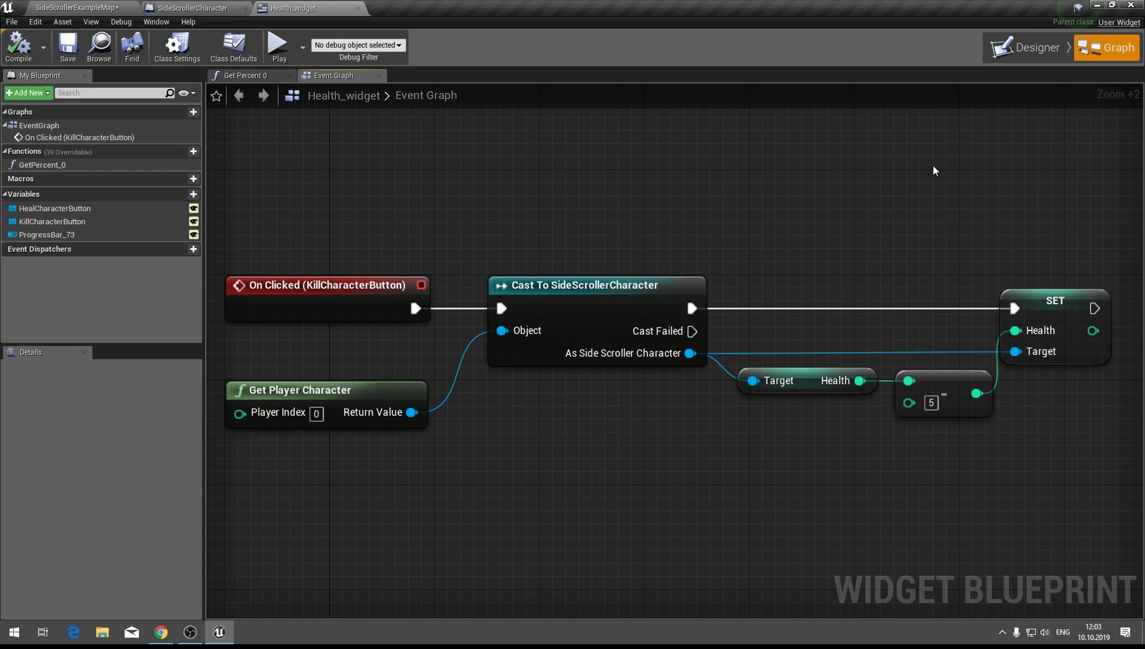
In the Designer, add an Image widget to the canvas with brush texture T_ML_Aluminum01
click(1041, 59)
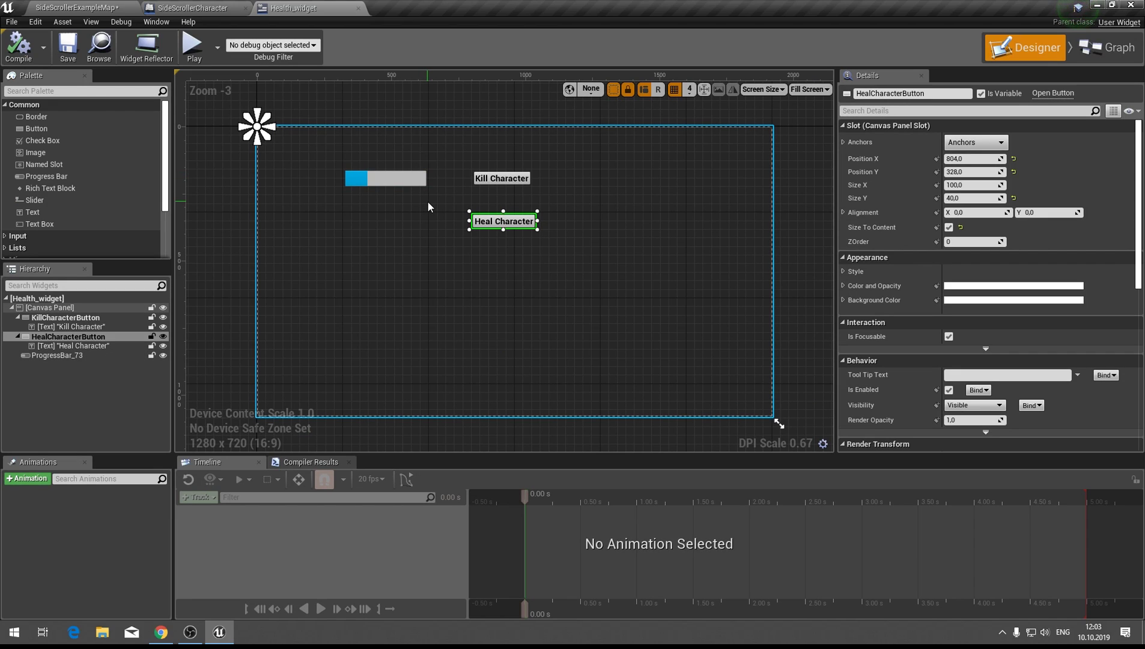
mouse_move(36, 152)
mouse_down()
mouse_move(604, 180)
mouse_move(688, 260)
mouse_up()
click(845, 272)
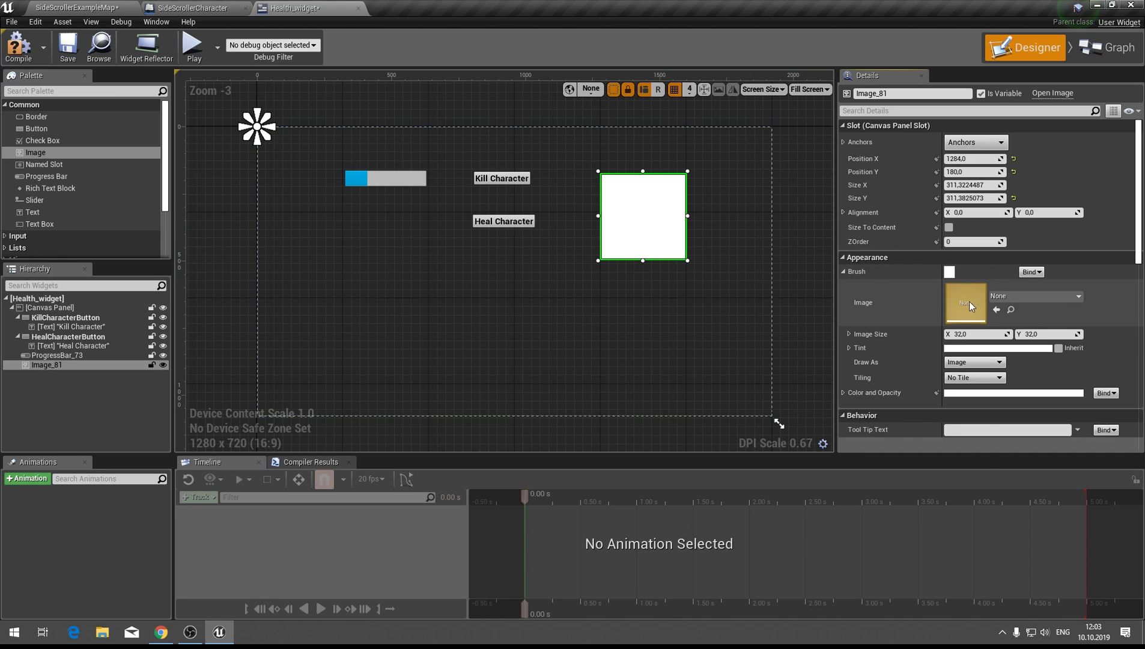
click(999, 296)
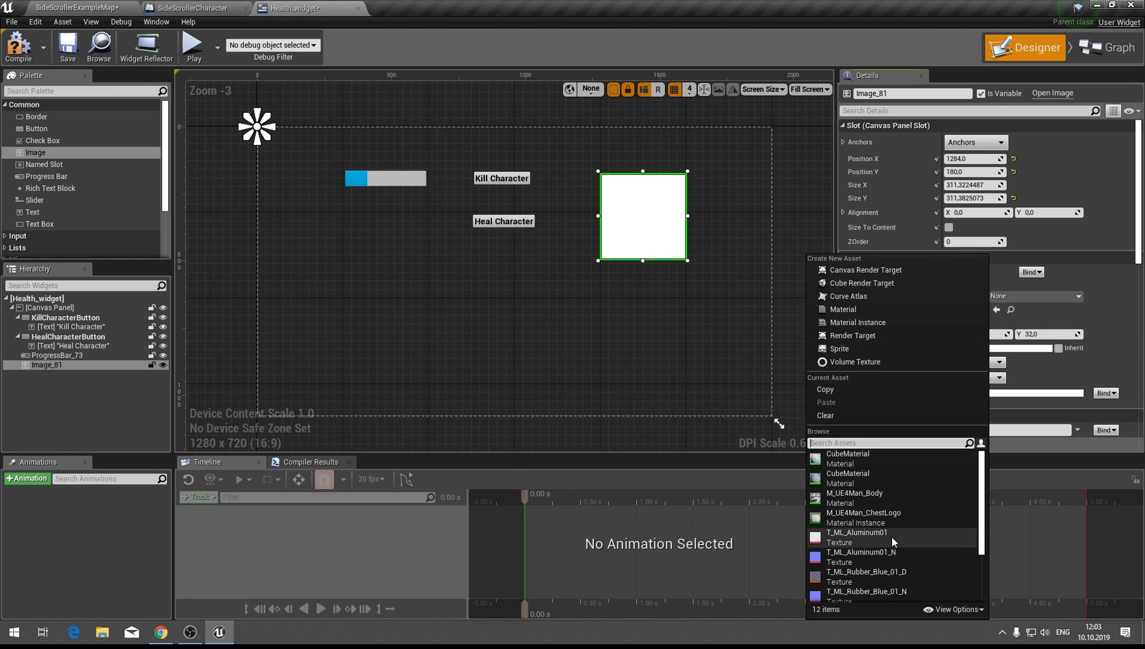
click(893, 536)
Try T_ML_Aluminum01_N, then UE4_Mannequin_MAT_MASKA, as the image's brush texture
click(1023, 297)
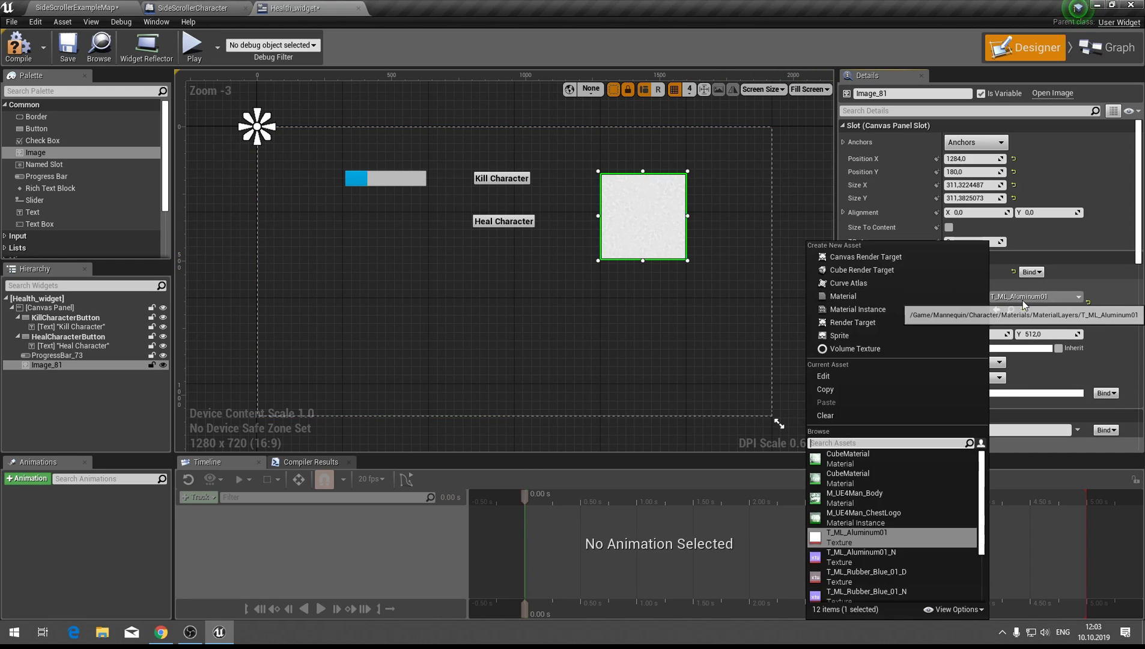
click(863, 559)
scroll(639, 252, up, 4)
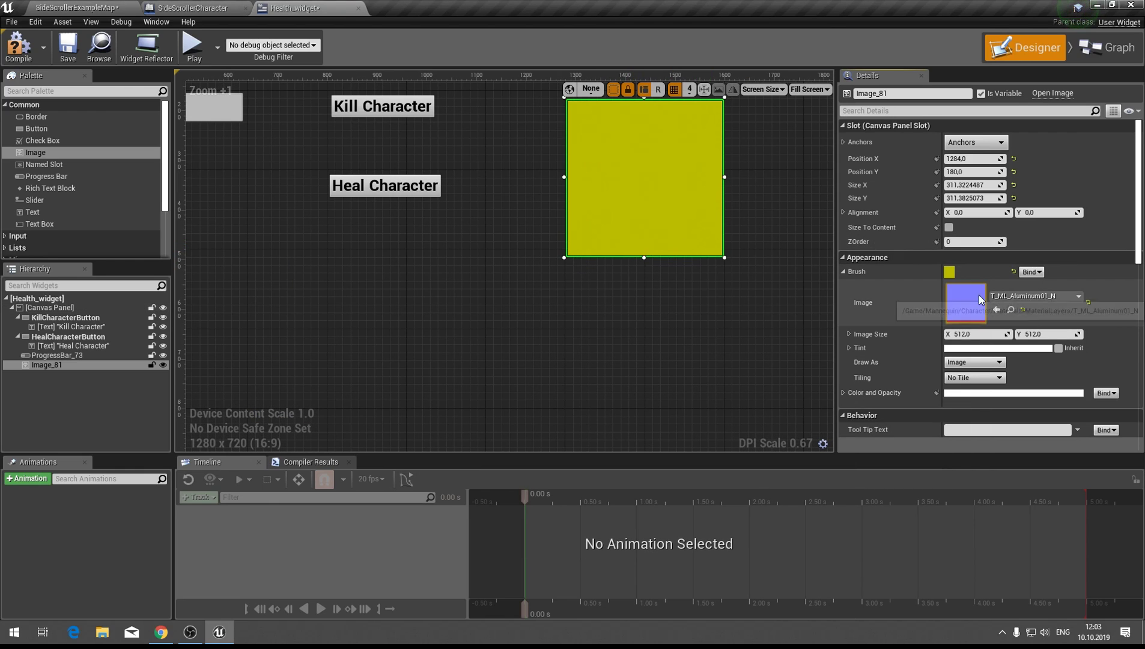
click(1014, 294)
scroll(896, 481, down, 3)
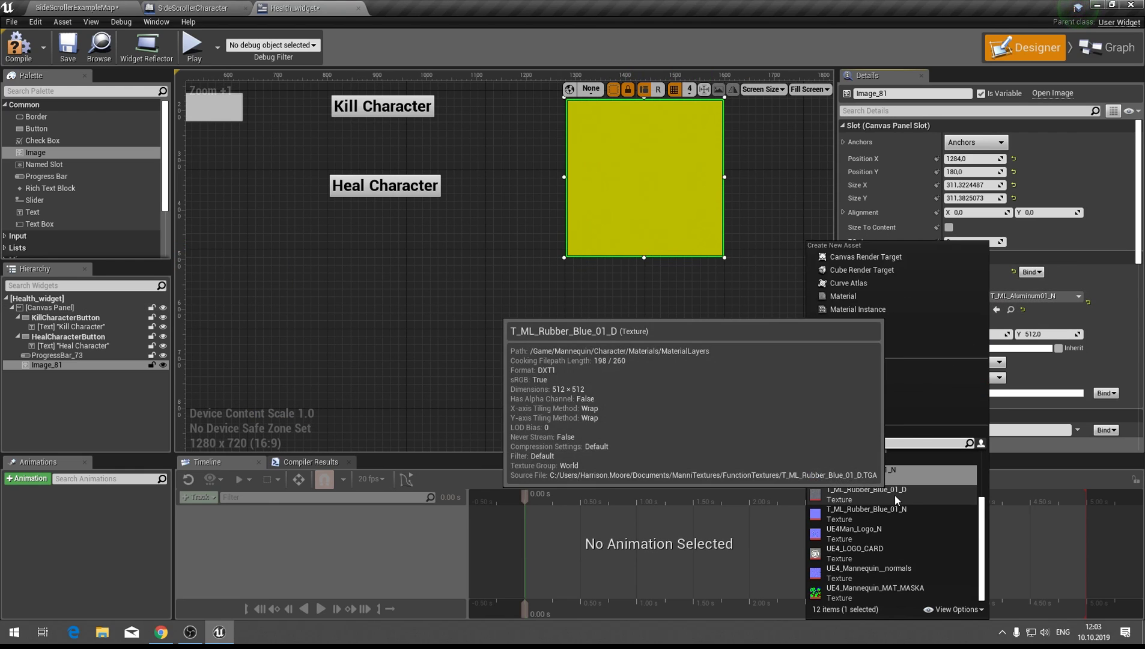
click(875, 593)
Delete the Image_81 widget, leaving the progress bar and the Kill and Heal buttons
right_drag(579, 233, 548, 312)
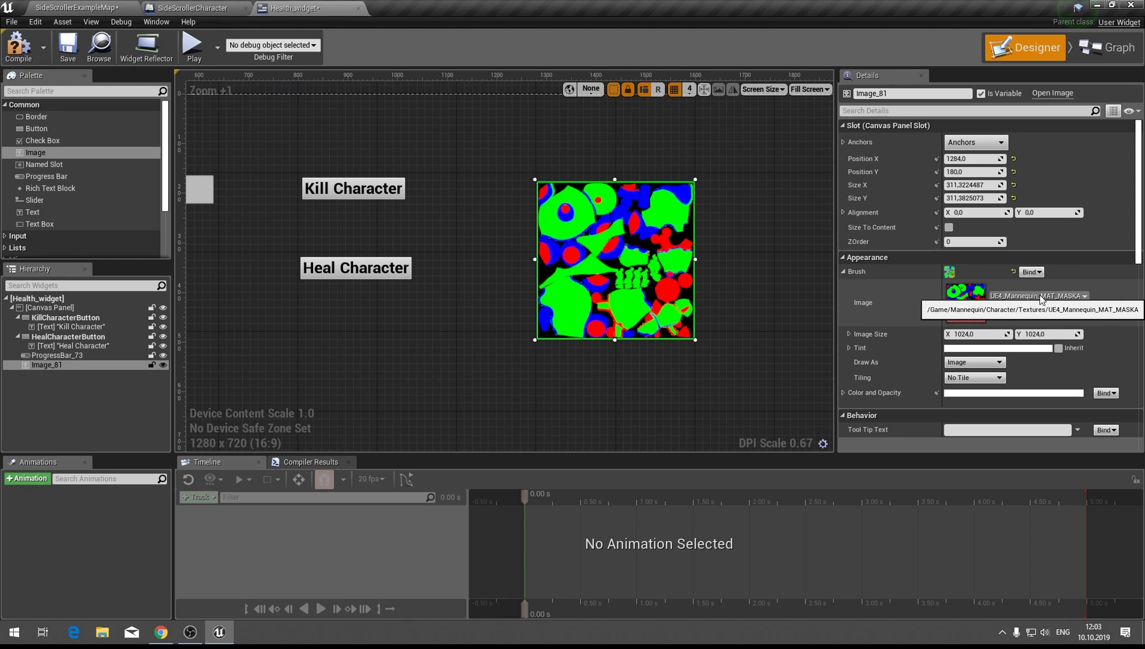
key(Delete)
scroll(631, 303, down, 2)
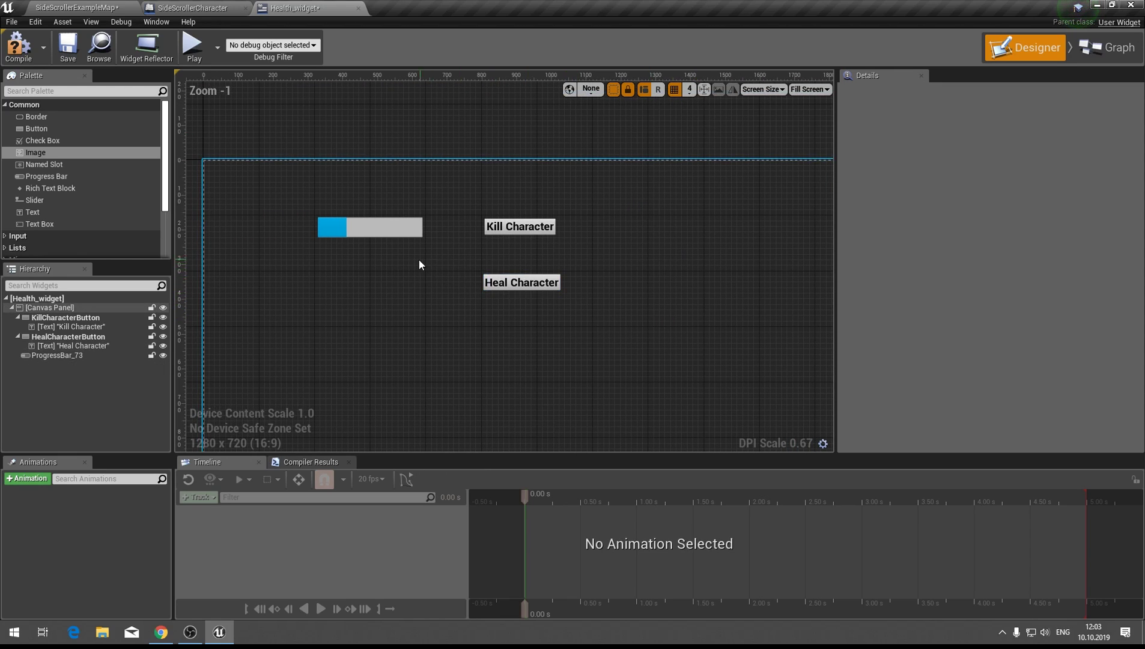
Change ProgressBar_73's Fill Color and Opacity to bright green
click(408, 226)
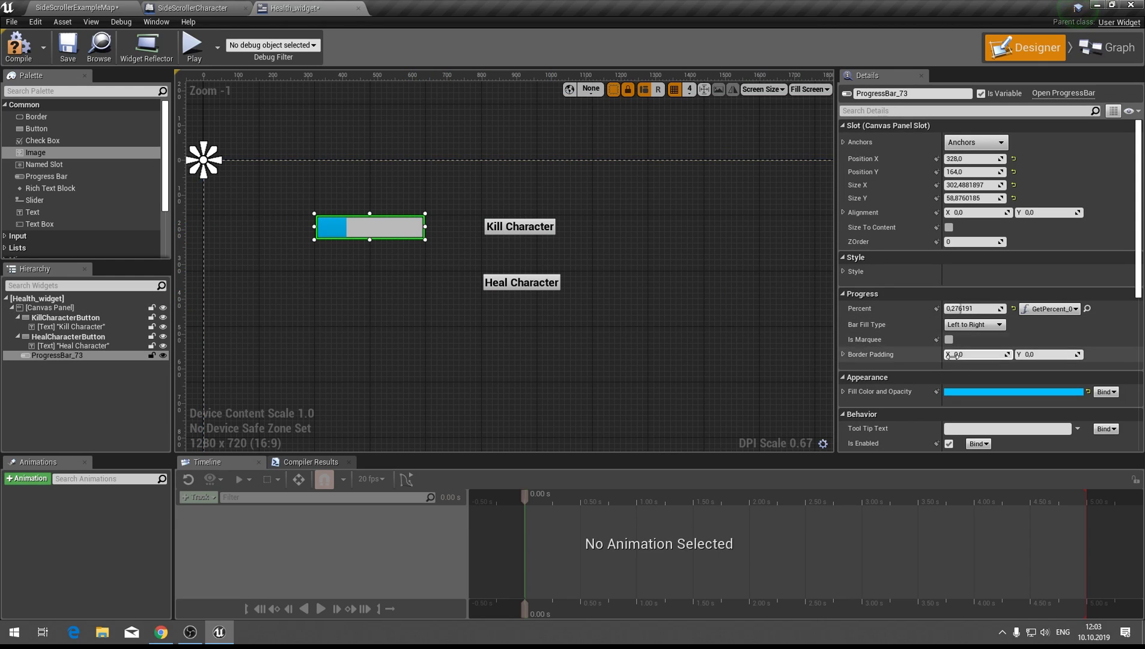
click(843, 391)
click(1017, 392)
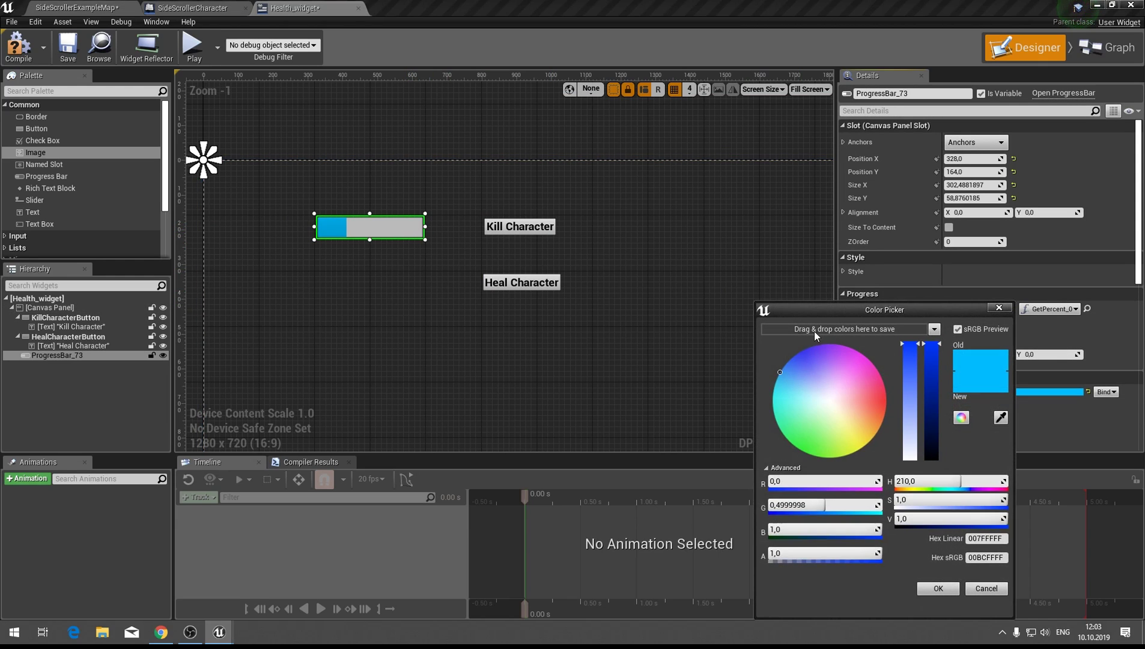
drag(800, 433, 796, 474)
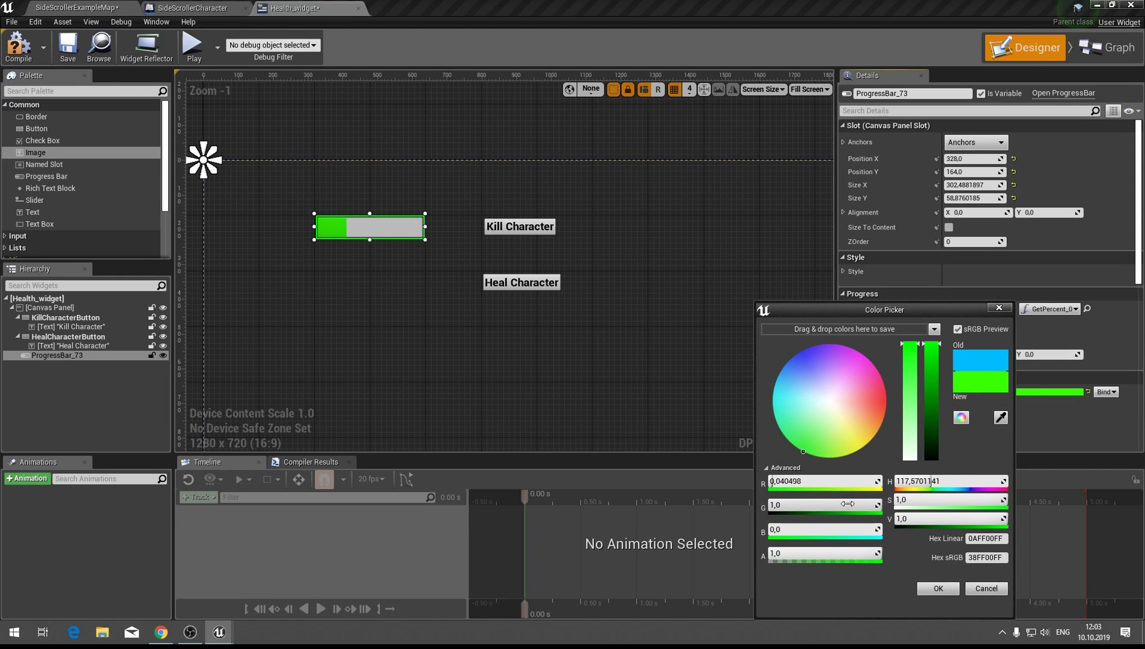
click(937, 589)
Compile the Health_widget blueprint
scroll(986, 385, down, 1)
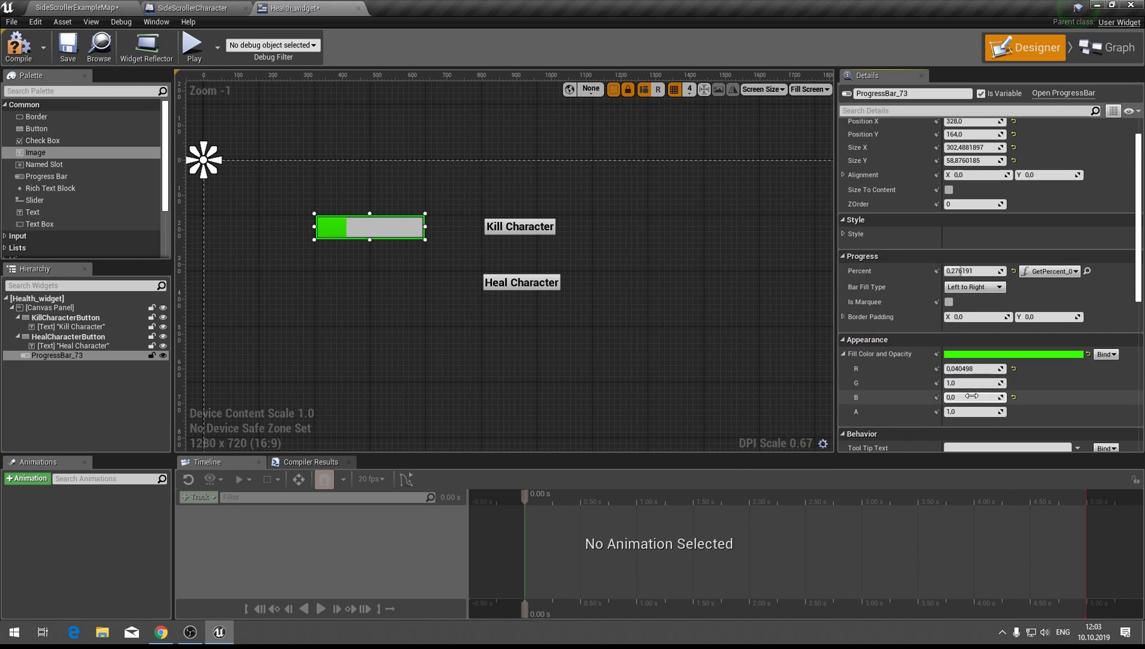
scroll(980, 403, down, 1)
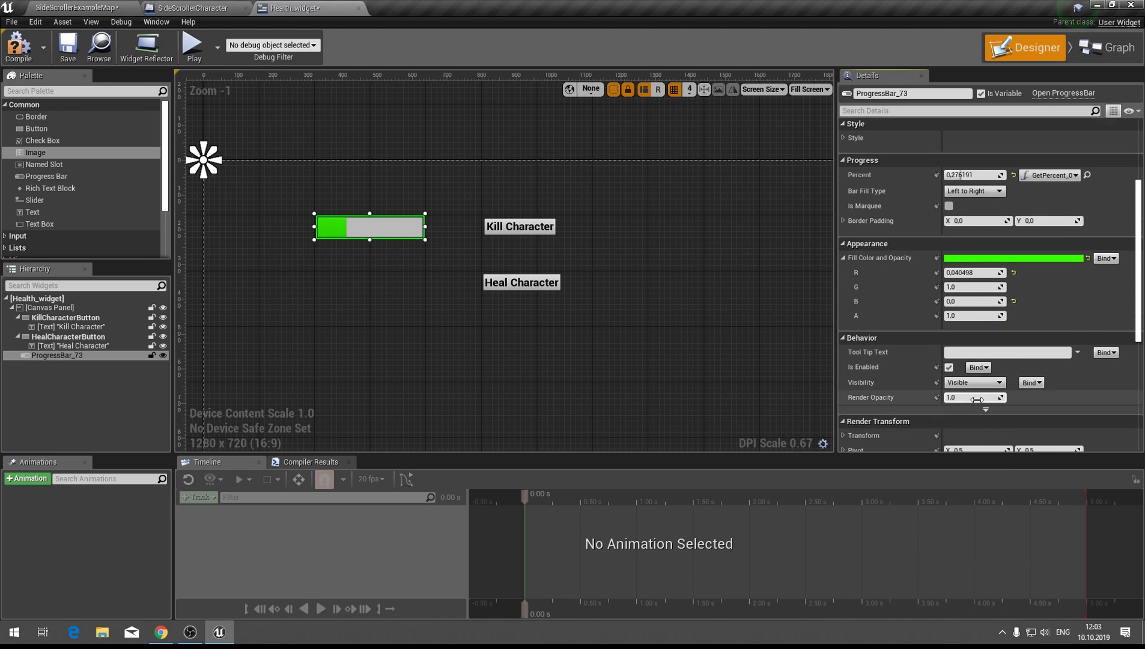
scroll(977, 404, down, 1)
scroll(978, 400, up, 1)
scroll(977, 400, up, 1)
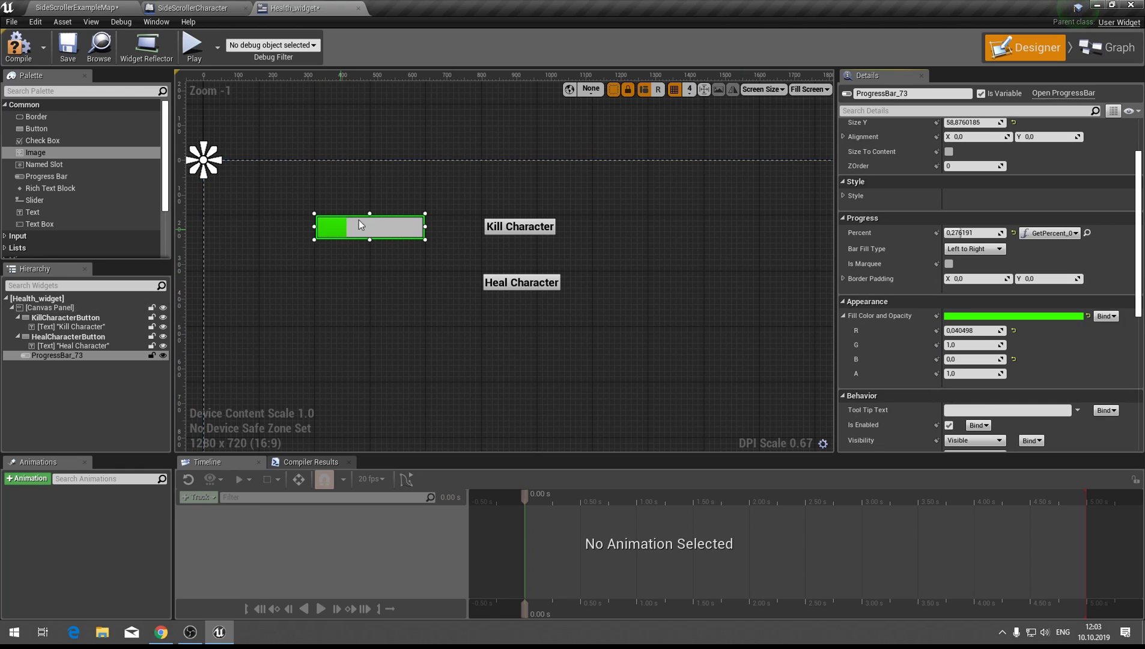
click(34, 55)
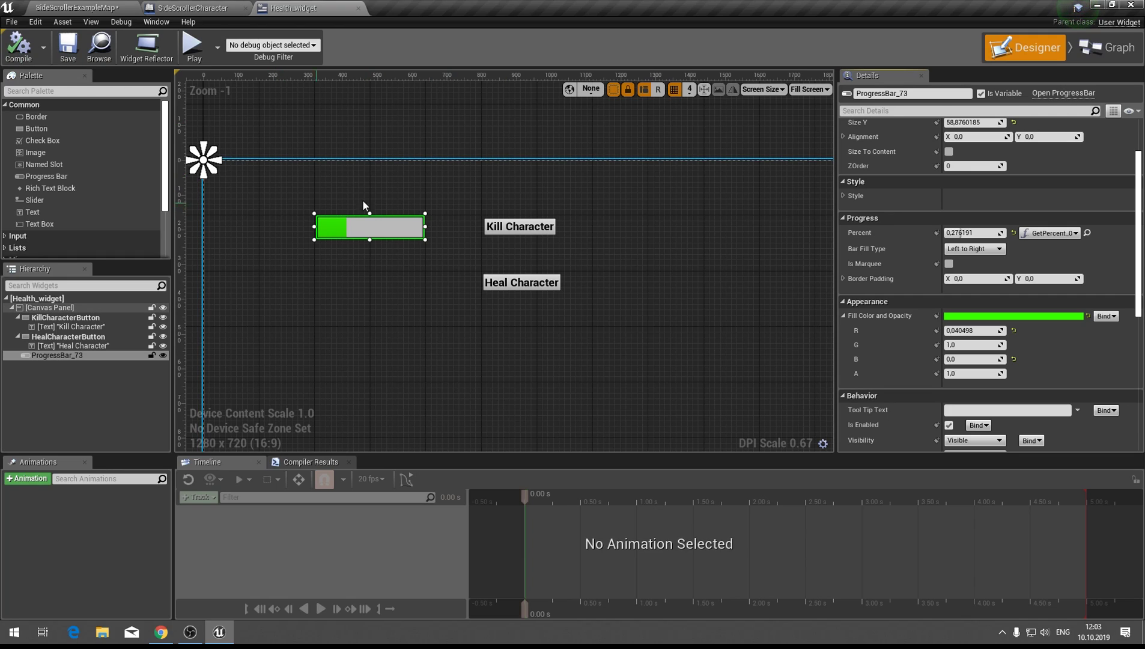
Create an On Clicked event for the HealCharacterButton
click(1099, 46)
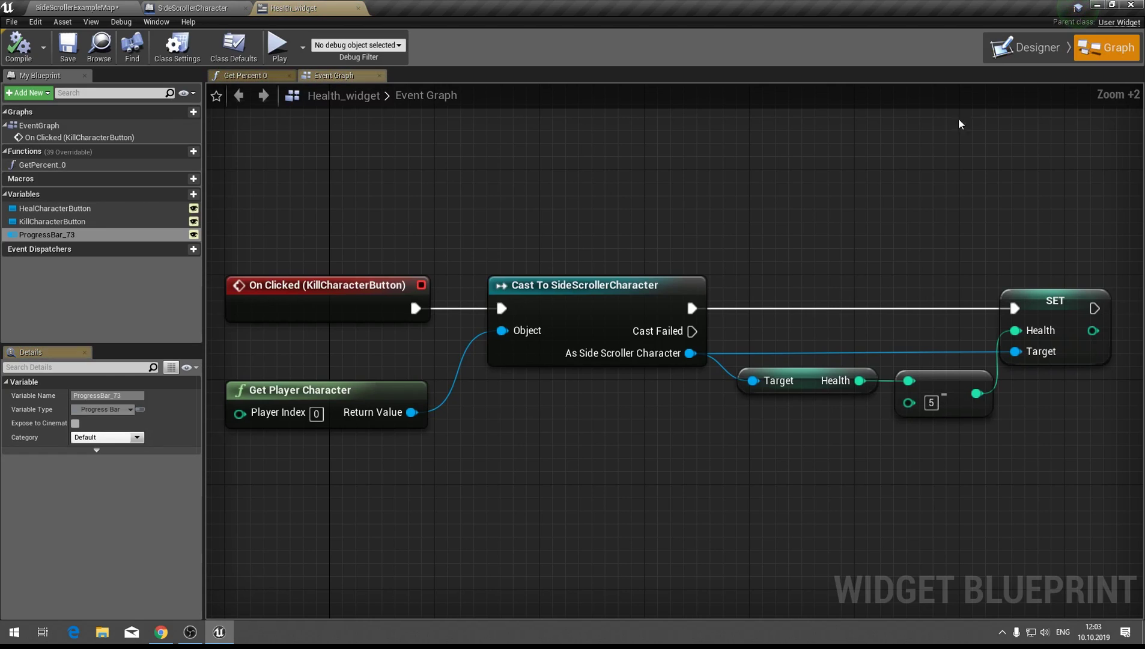
click(1029, 53)
click(504, 221)
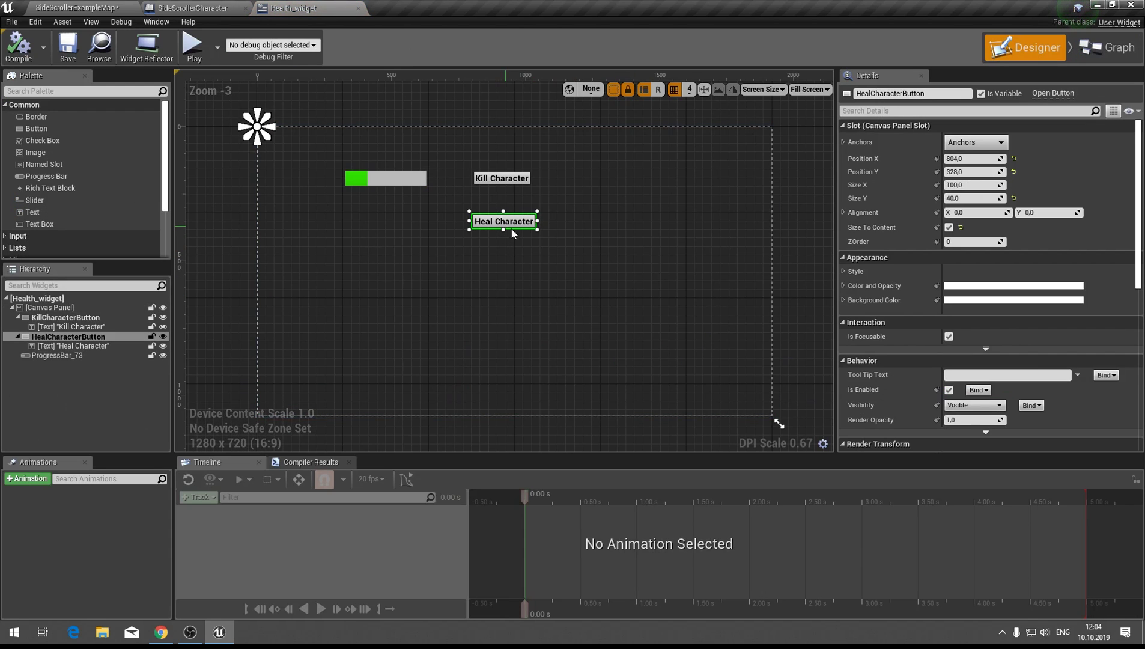
scroll(1039, 334, down, 5)
scroll(1019, 349, down, 5)
click(997, 377)
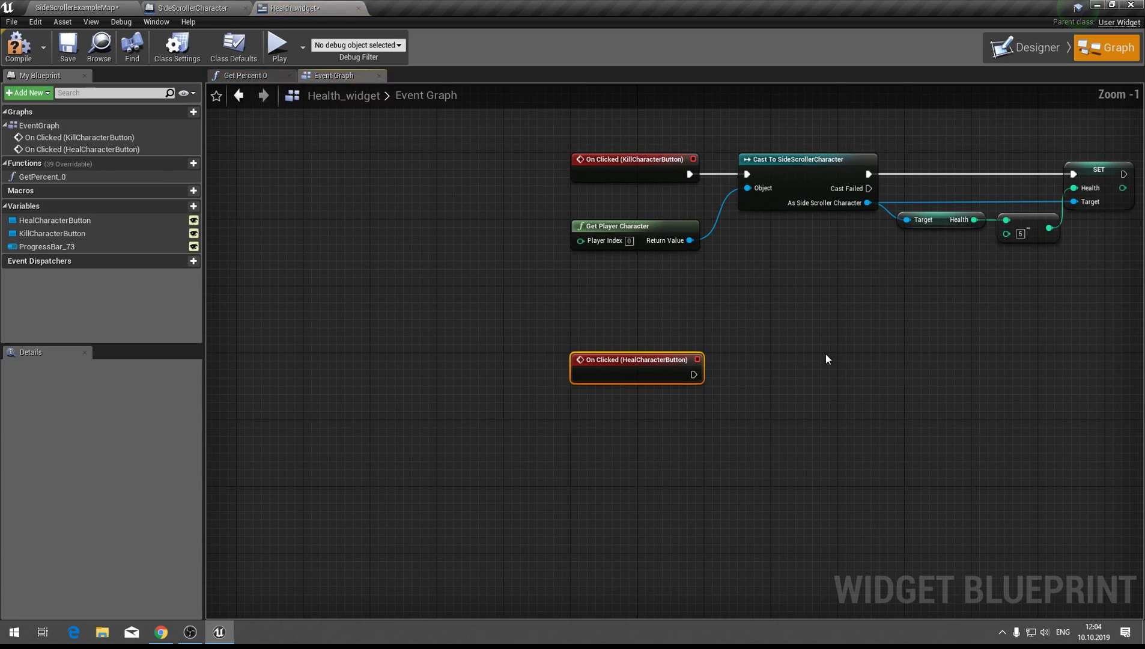
Duplicate the Kill button's nodes beside the Heal event and remove the copied subtract node
ctrl+click(478, 270)
key(ctrl+c)
key(ctrl+v)
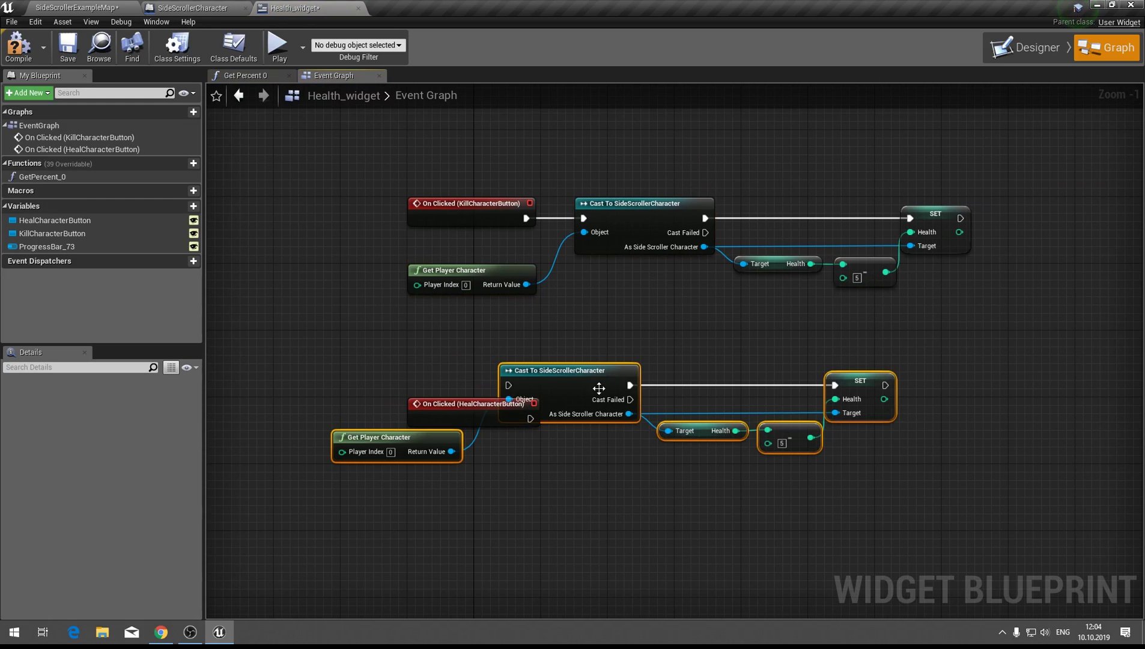
drag(543, 399, 602, 431)
click(853, 466)
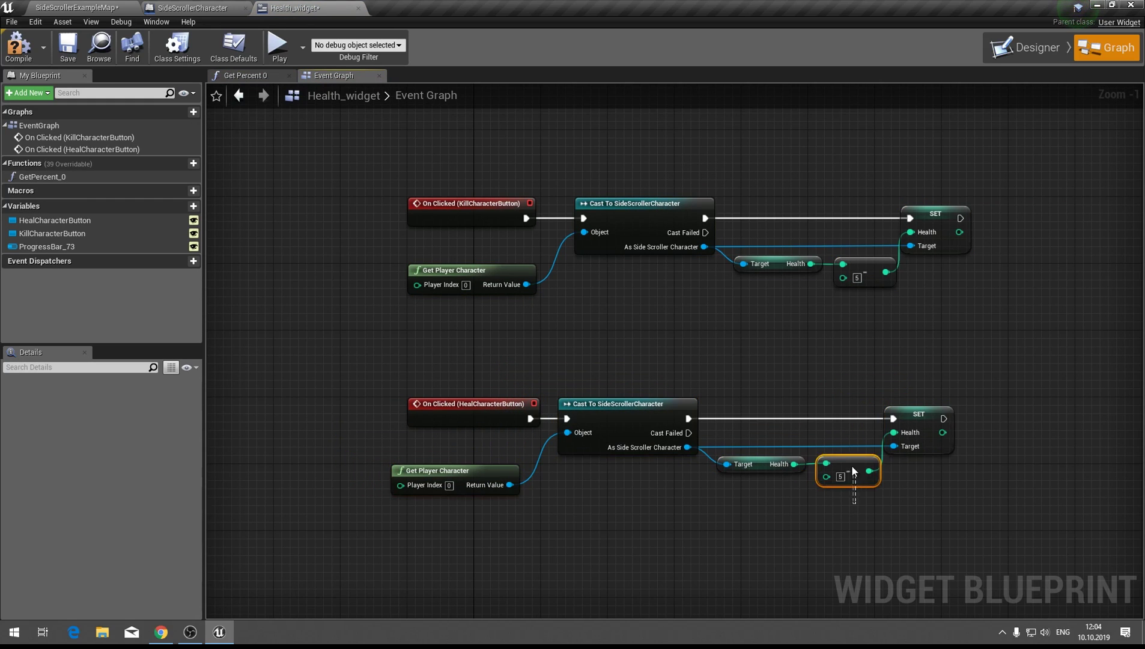
key(Delete)
Add an integer Health + 5 node and wire the sum into SET Health
drag(794, 464, 838, 464)
text(+)
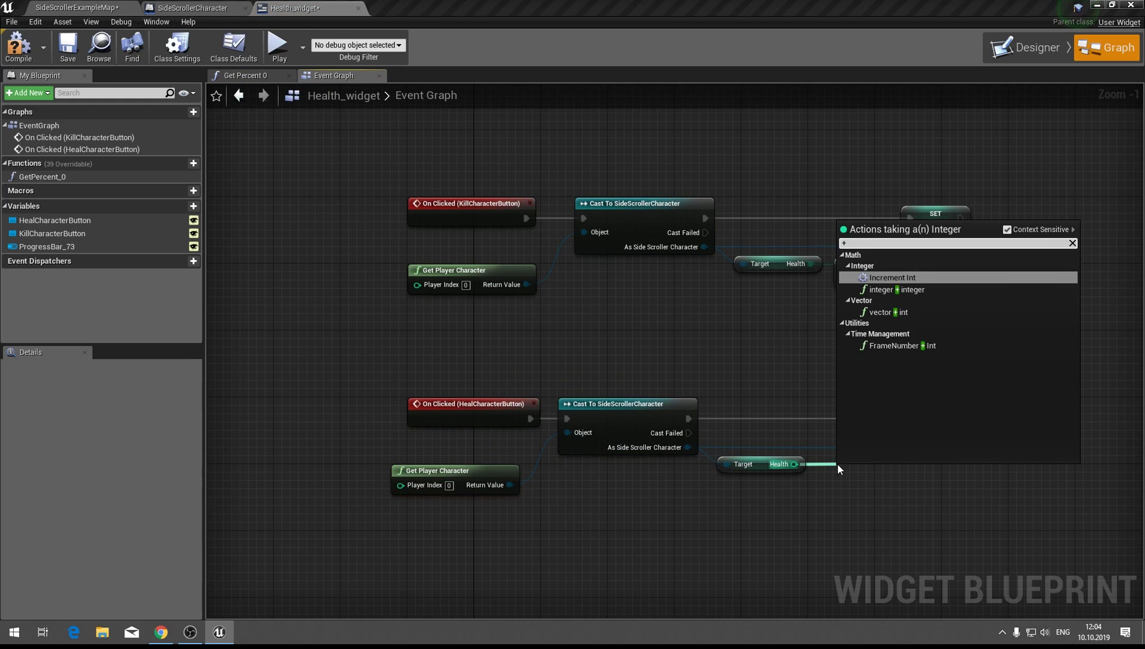
key(Return)
text(5)
drag(894, 472, 894, 433)
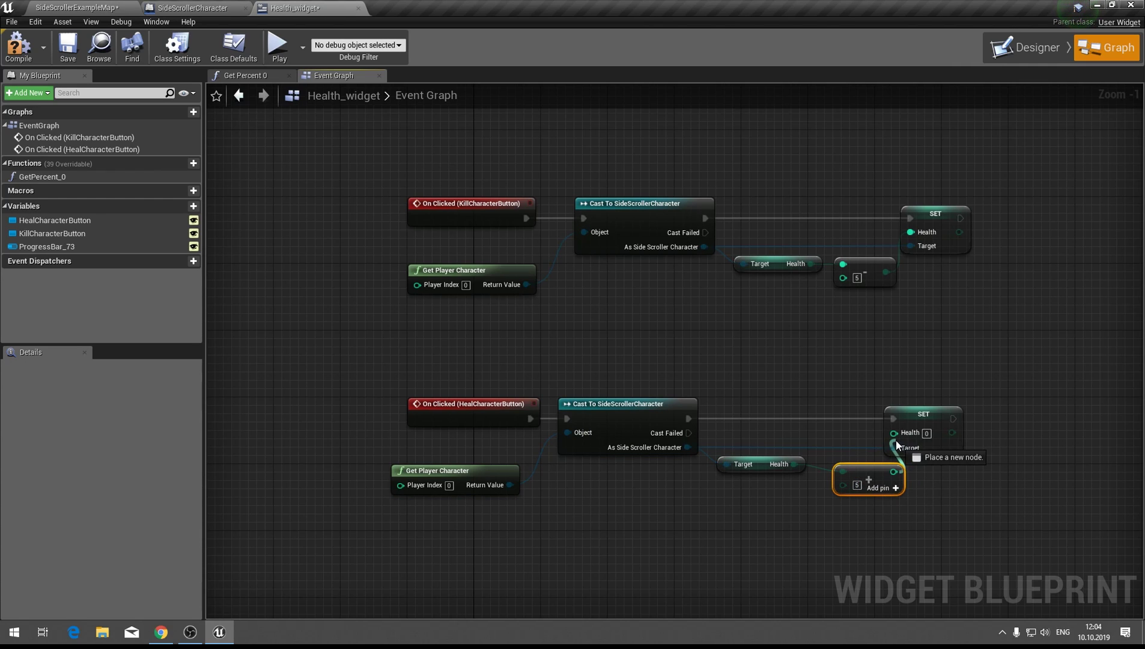
drag(873, 479, 856, 479)
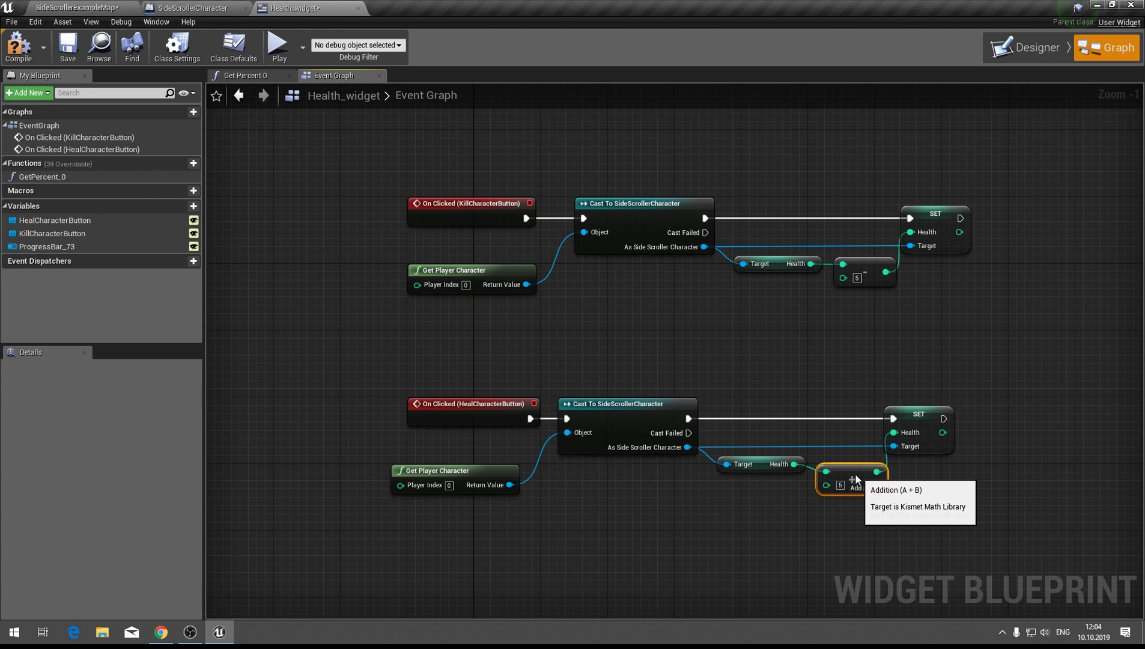
Play the game and test the Heal Character and Kill buttons on the health bar
click(277, 45)
click(531, 236)
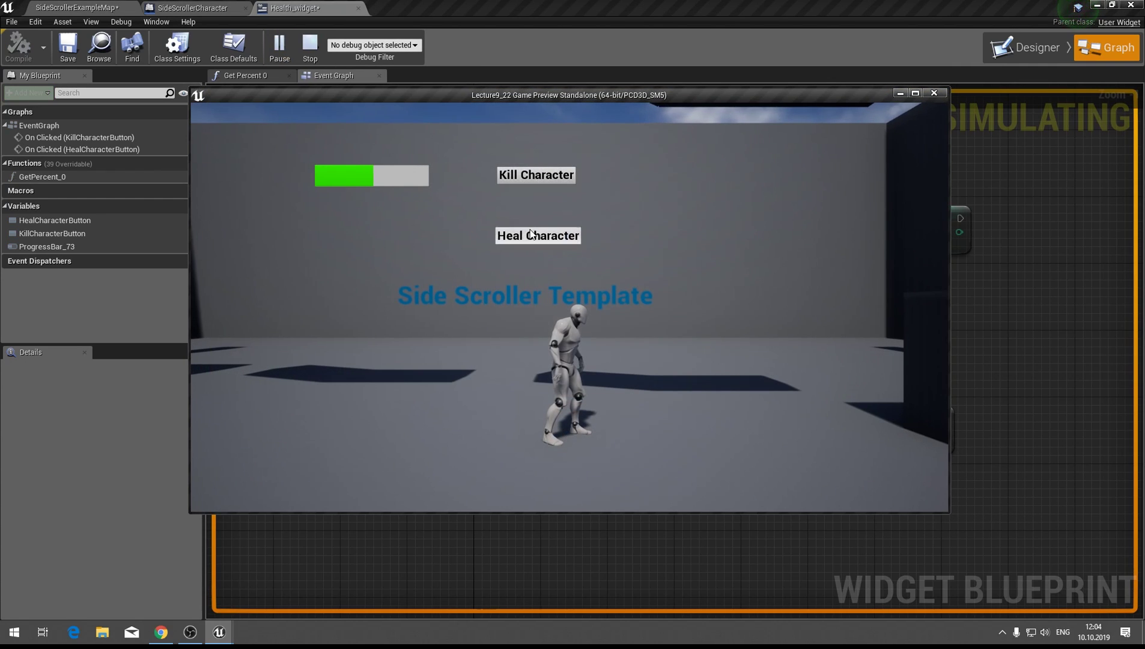
click(537, 175)
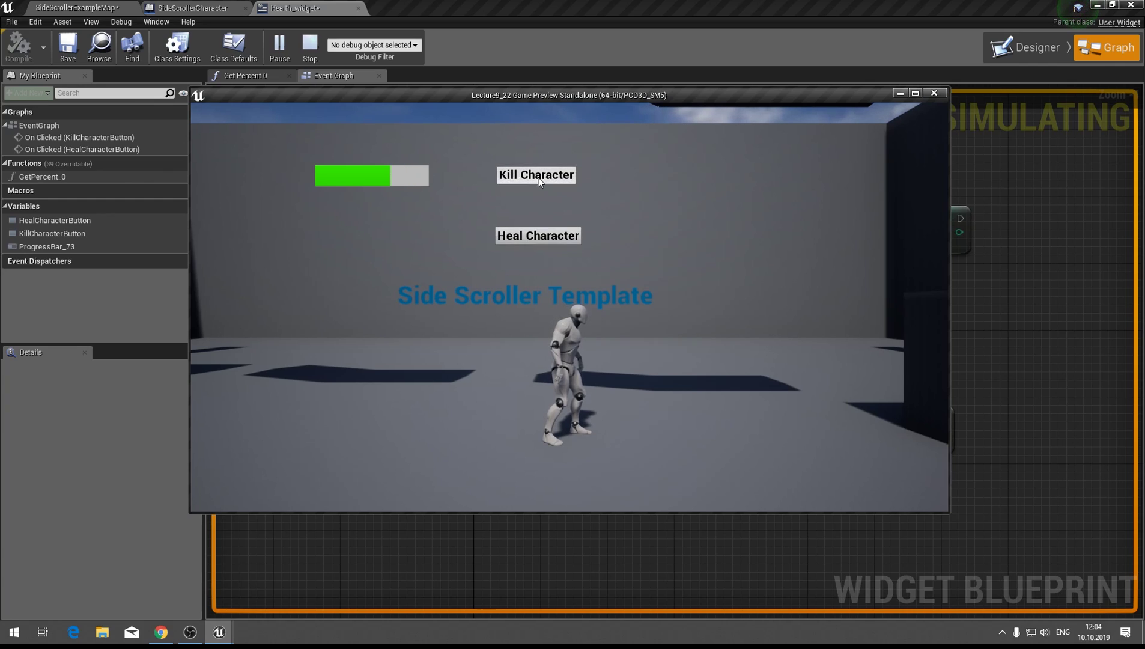